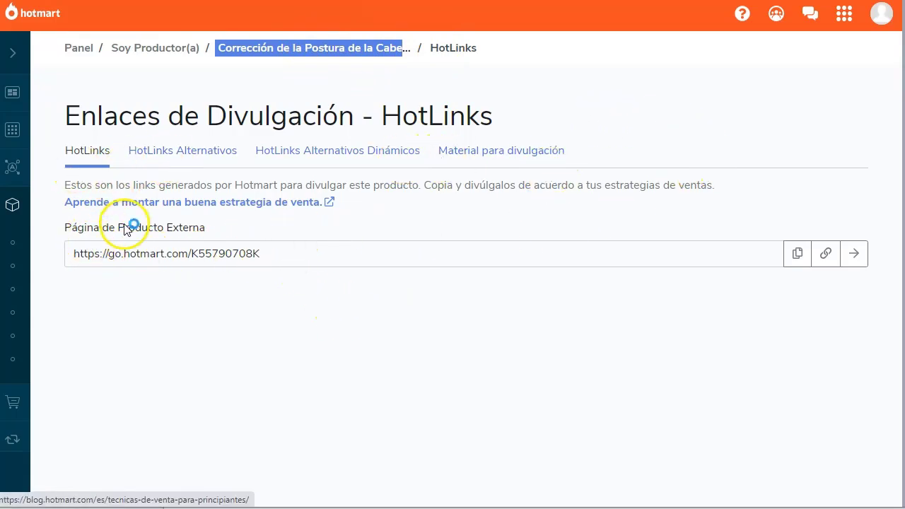
Open the external product page from its HotLink and review the sales page's headline, posture explanations and symptom list
left_click(853, 253)
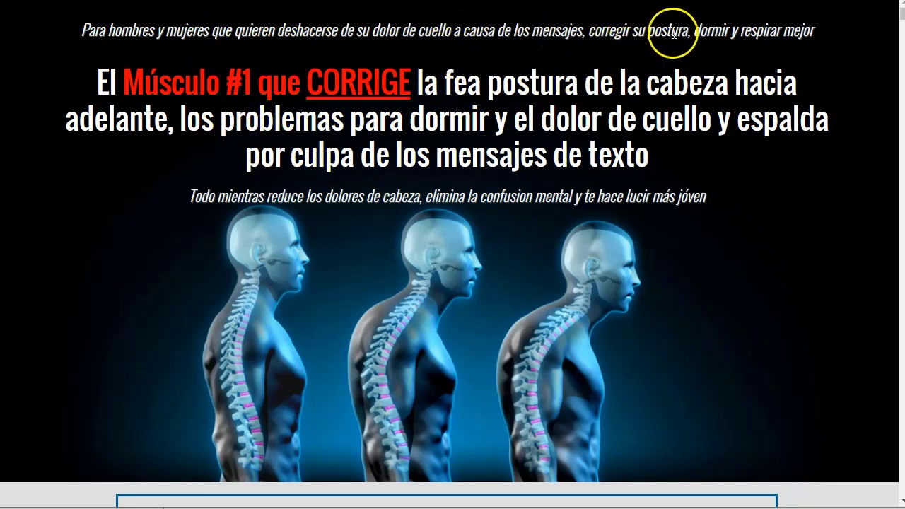
scroll(281, 247, "down", 2)
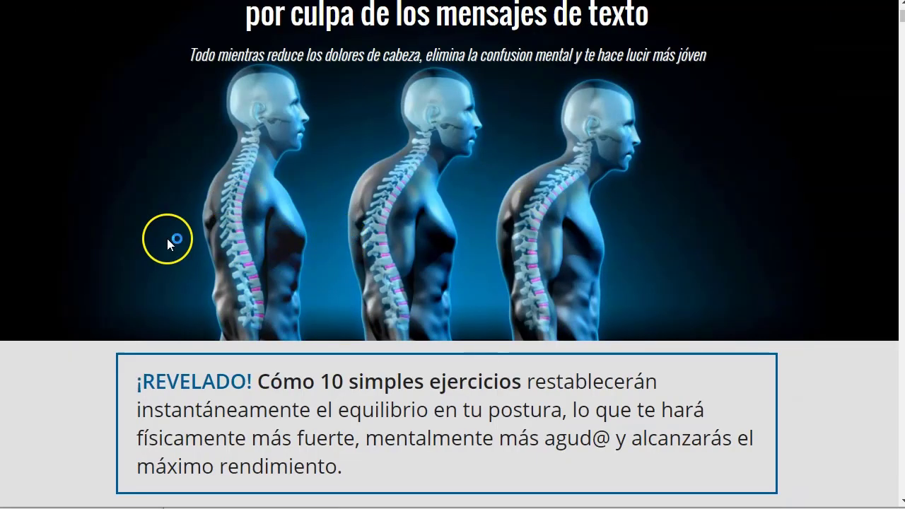
scroll(329, 200, "down", 9)
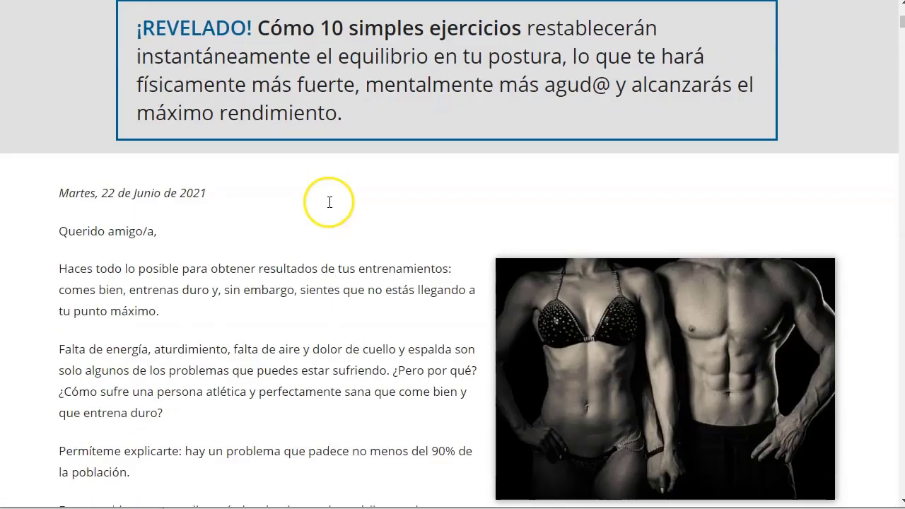
scroll(284, 245, "down", 14)
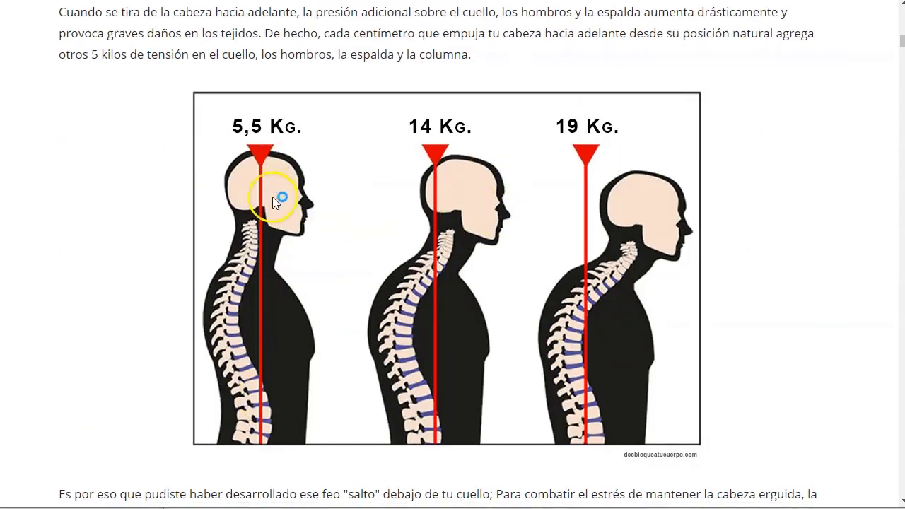
scroll(265, 219, "down", 8)
scroll(261, 231, "down", 6)
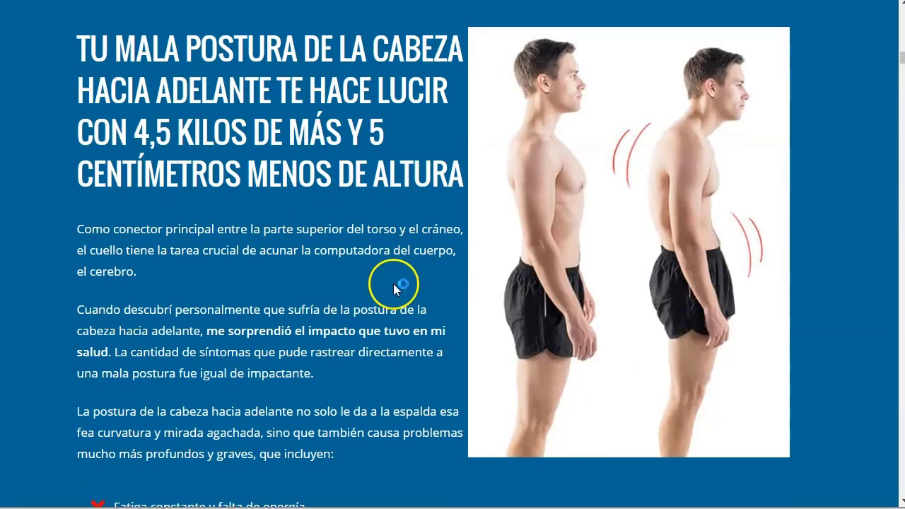
scroll(221, 250, "down", 1)
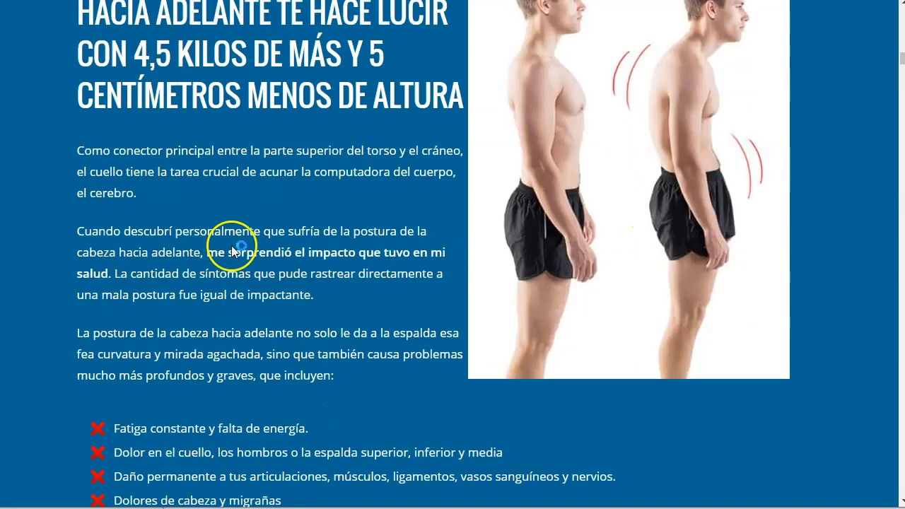
scroll(221, 251, "down", 18)
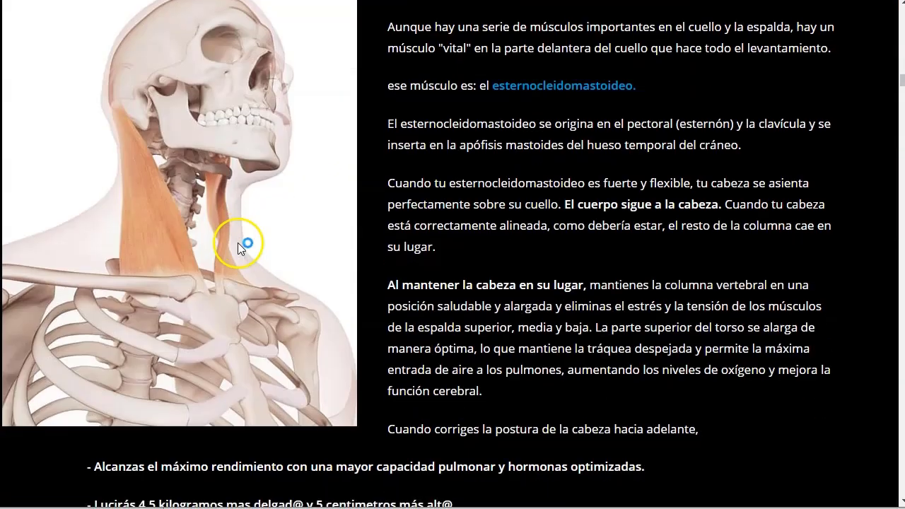
scroll(237, 242, "down", 20)
scroll(238, 242, "down", 8)
scroll(238, 239, "up", 20)
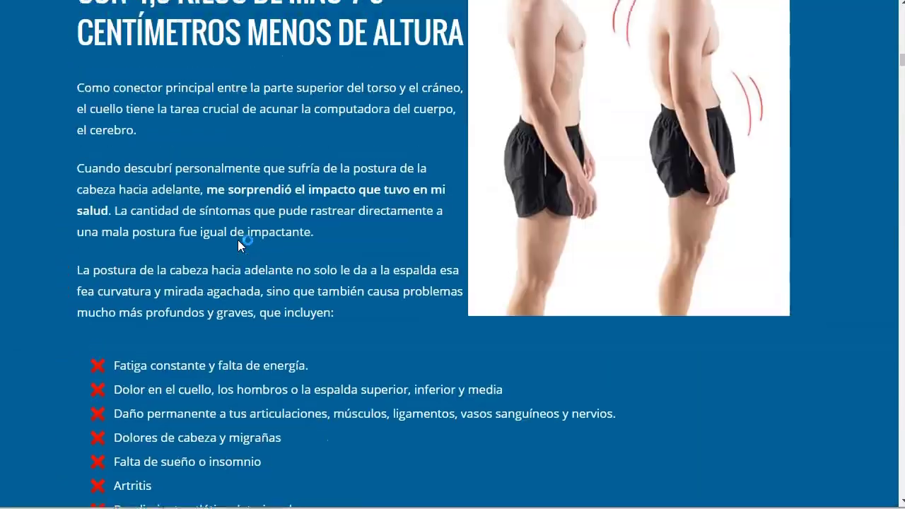
scroll(237, 239, "up", 20)
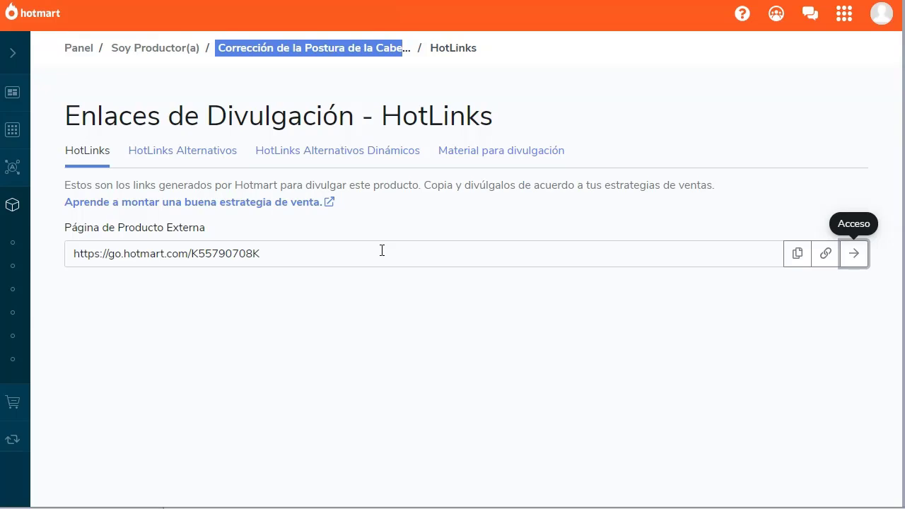
Show the alternative HotLinks and examine the direct checkout links for the $10 and $15 prices
left_click(173, 157)
left_click_drag(41, 212, 273, 214)
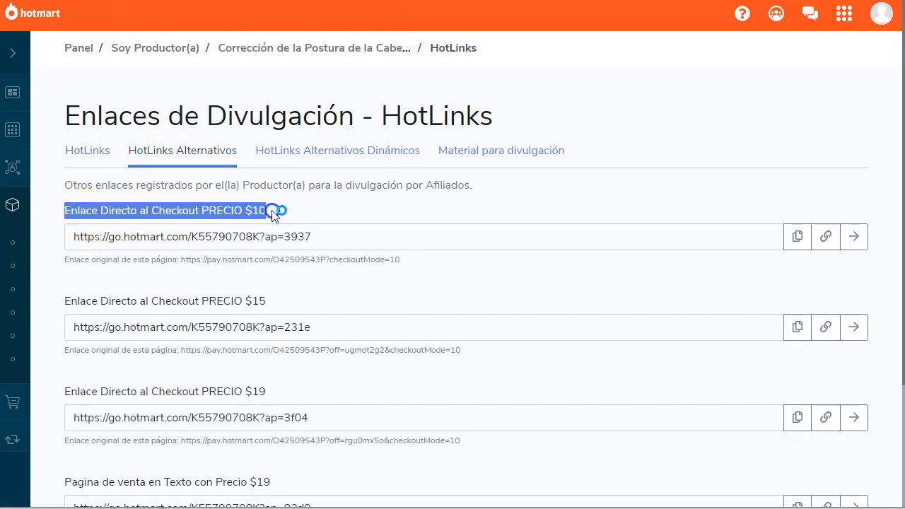
left_click(259, 207)
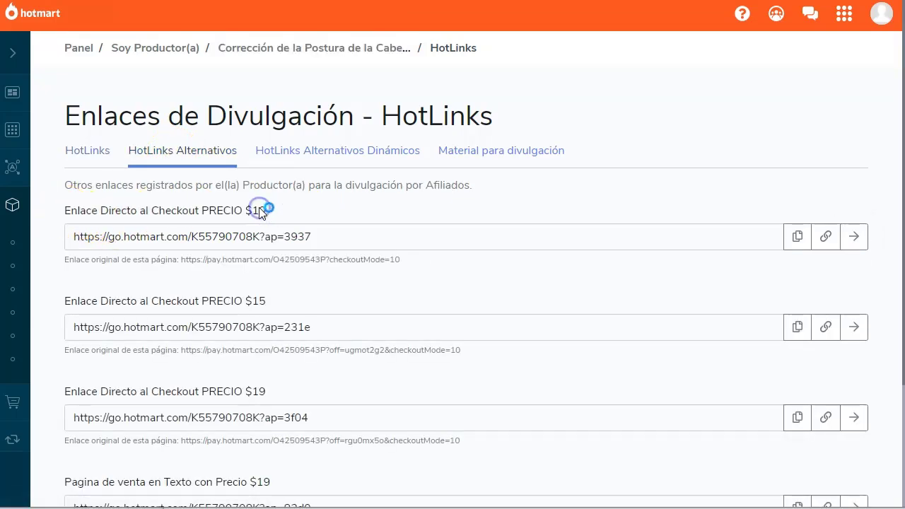
left_click(277, 302)
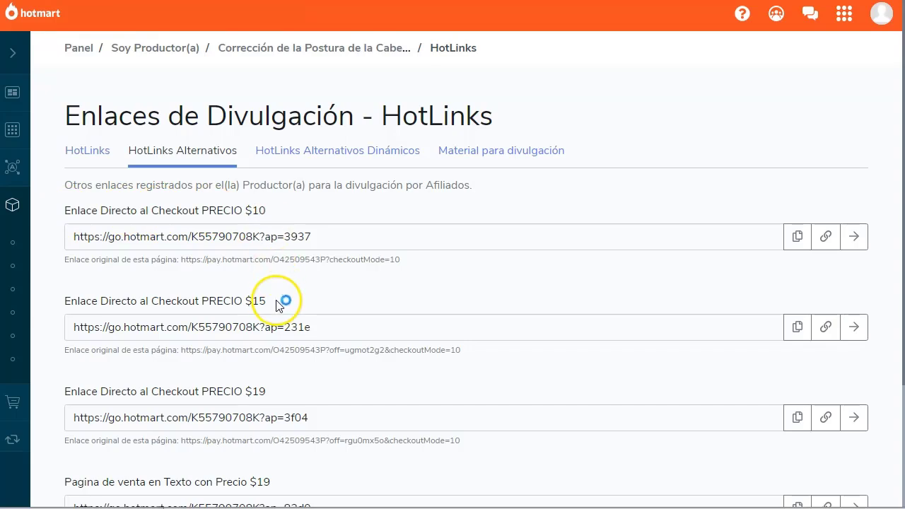
scroll(278, 384, "down", 1)
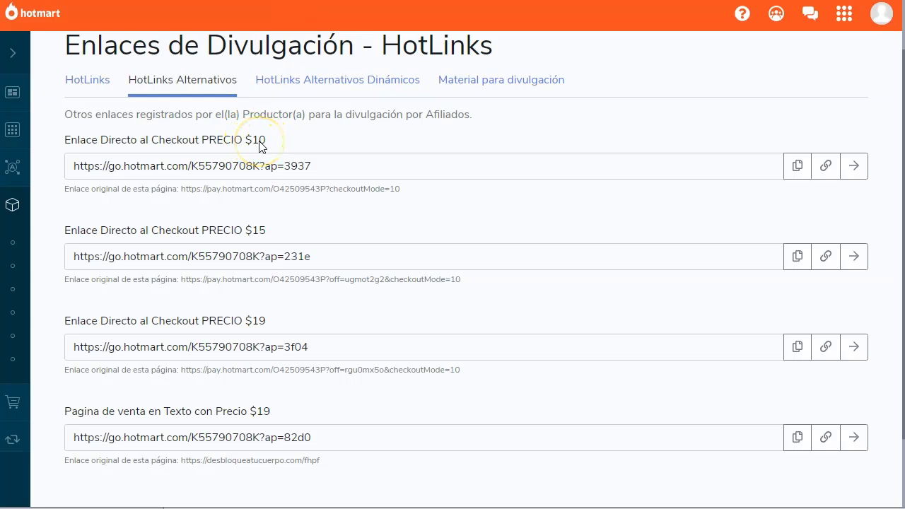
Revisit the main HotLinks, then review the alternative links down to the $19 text sales page
left_click(99, 78)
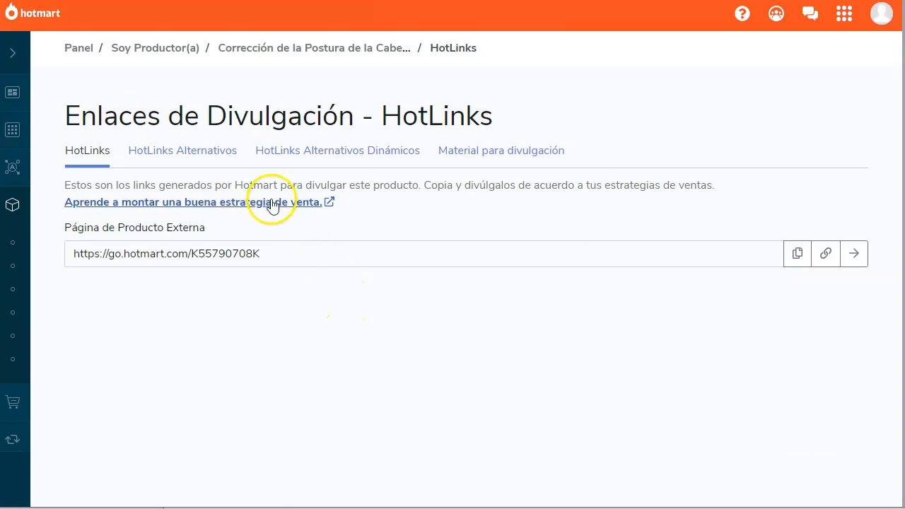
left_click(202, 152)
scroll(244, 330, "down", 3)
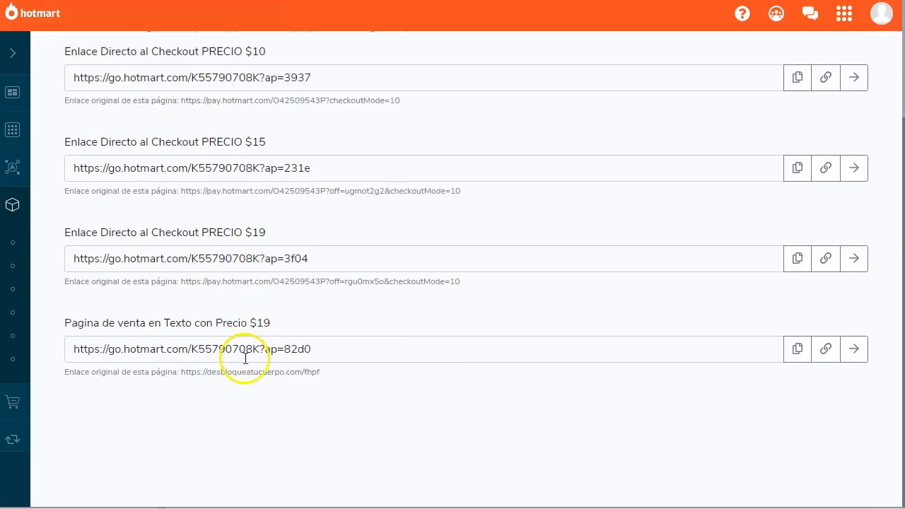
scroll(311, 324, "up", 1)
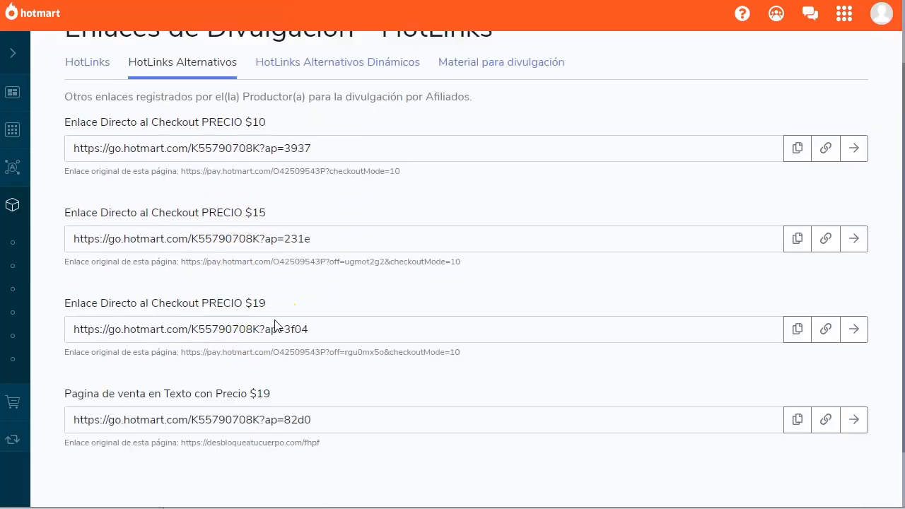
scroll(316, 313, "up", 1)
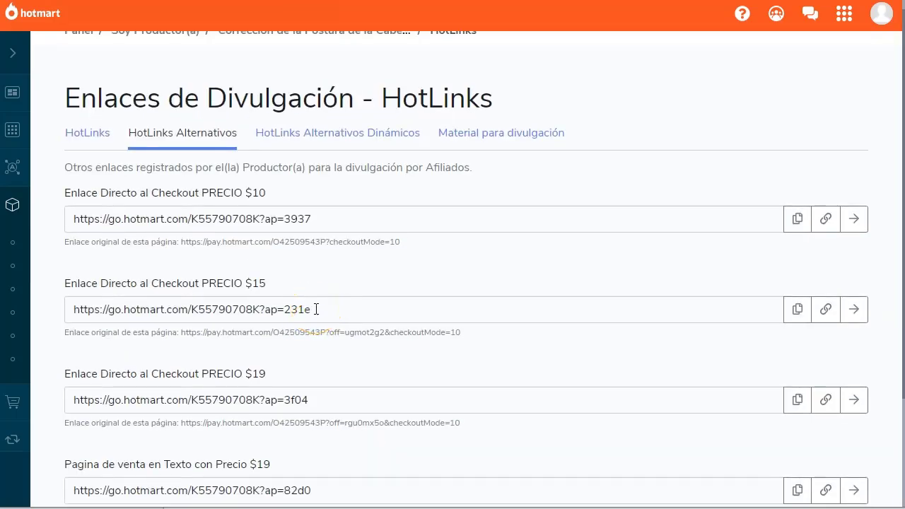
scroll(315, 308, "up", 1)
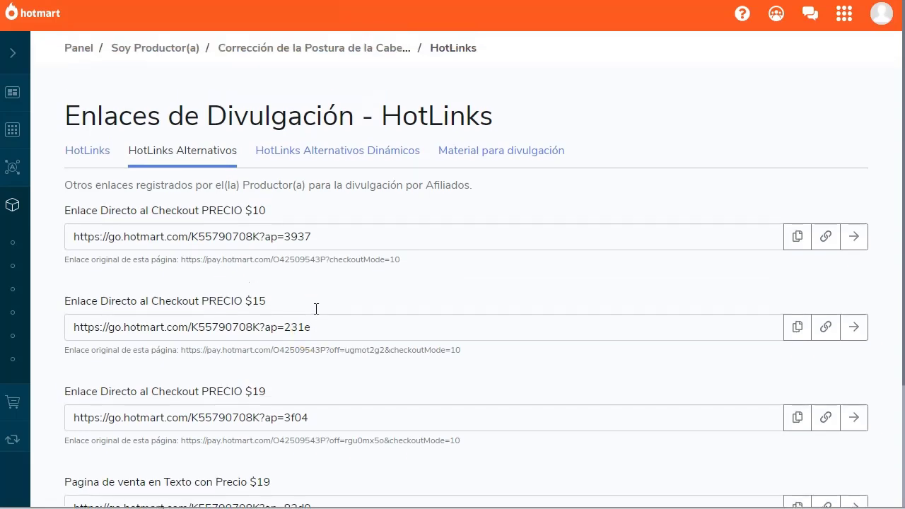
Open the Pagina de Afiliados link from the promotional material and review its commissions, affiliate resources and support forum sections
left_click(535, 160)
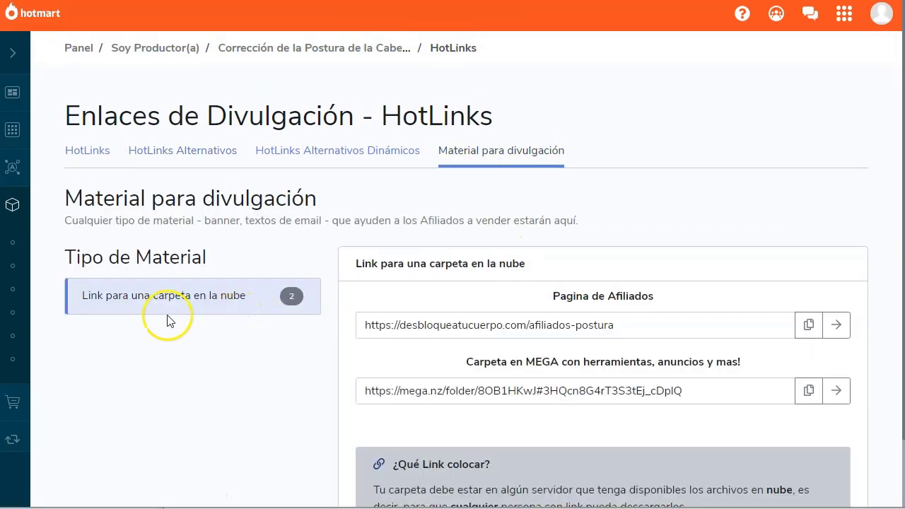
scroll(499, 301, "down", 1)
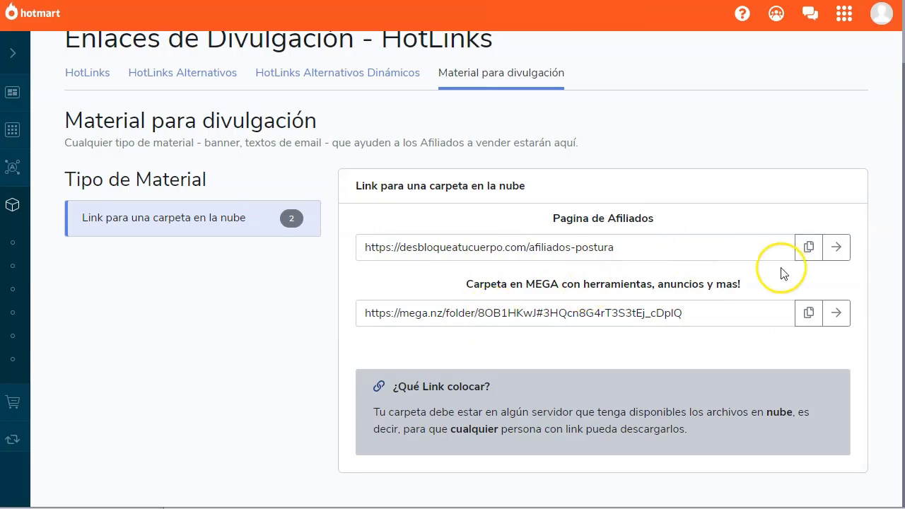
left_click(835, 249)
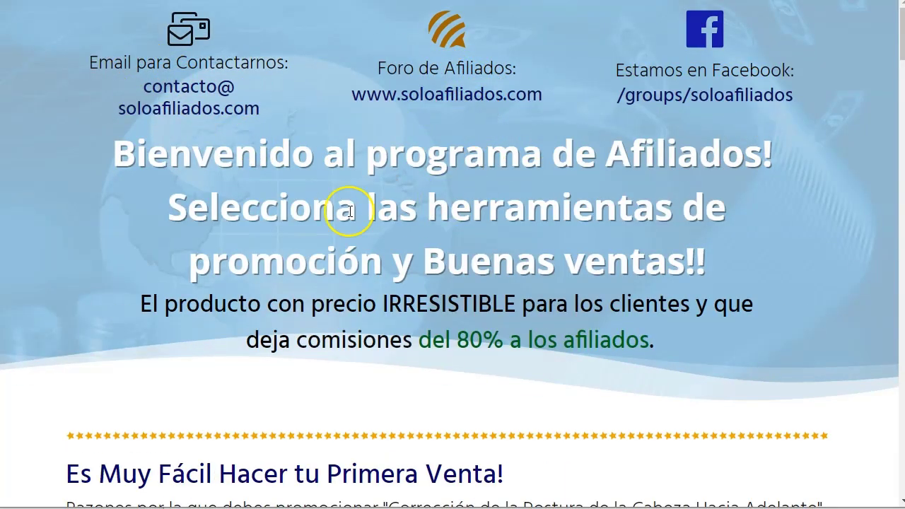
scroll(299, 243, "down", 7)
scroll(319, 259, "down", 2)
scroll(323, 262, "up", 3)
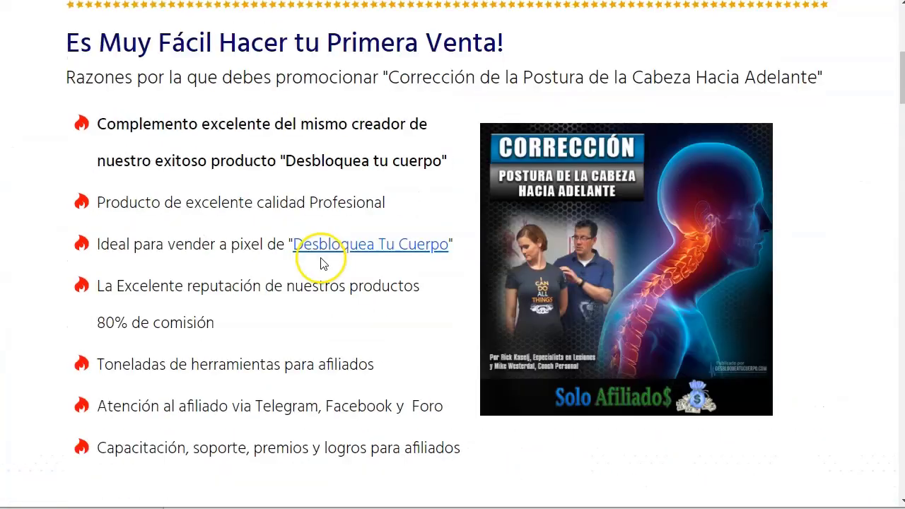
scroll(385, 105, "down", 7)
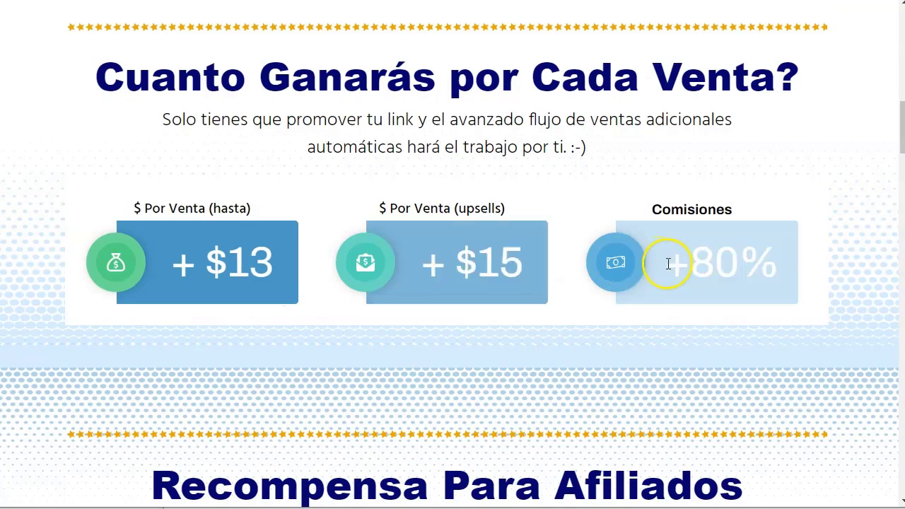
scroll(258, 338, "down", 9)
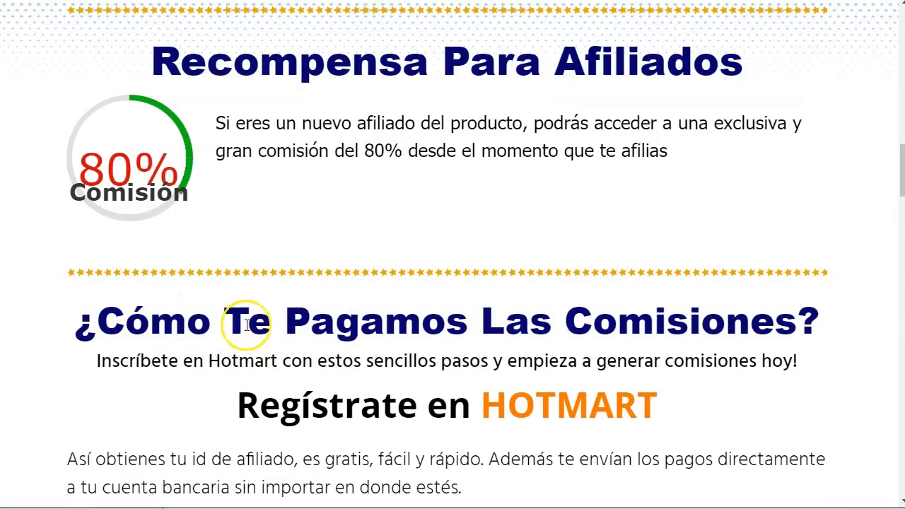
scroll(283, 332, "down", 13)
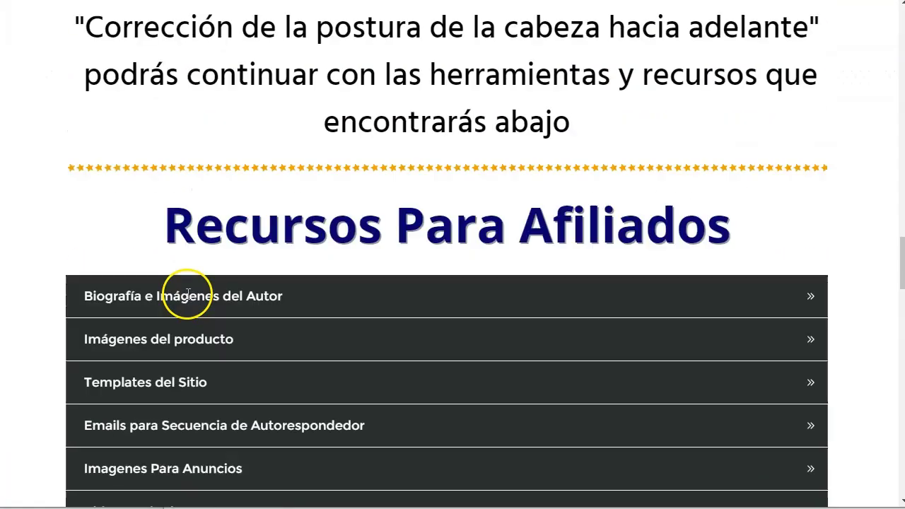
scroll(188, 302, "down", 17)
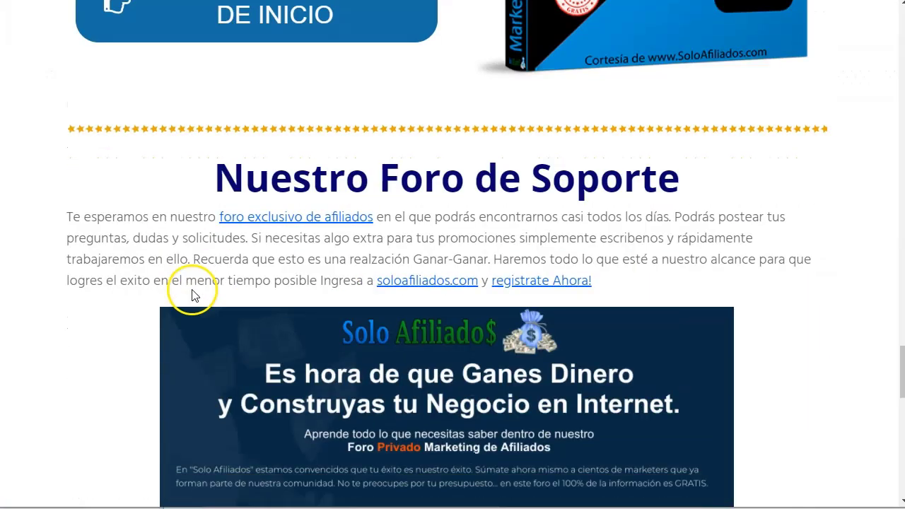
scroll(353, 297, "down", 3)
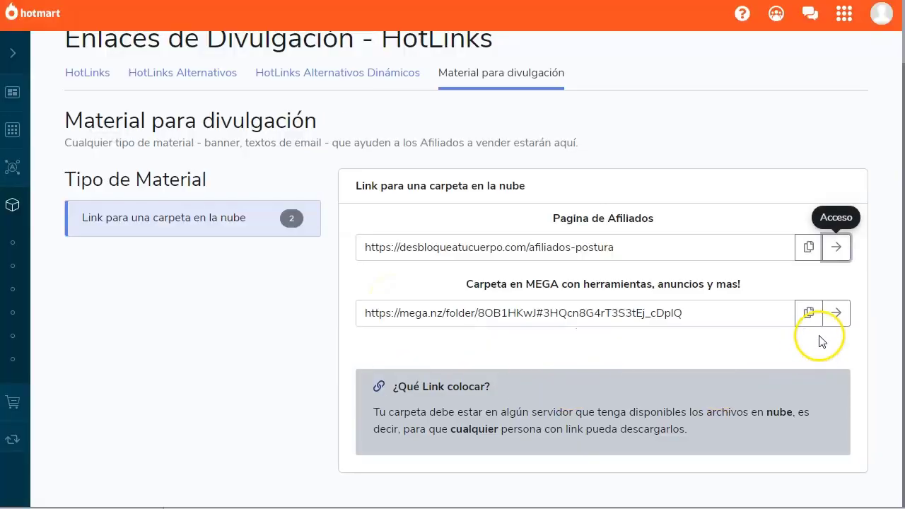
Open the MEGA folder from the promotional material and expand its CARTA DE VENTA - TEMPLATES, FB ADS and IMAGENES subfolders
left_click(834, 314)
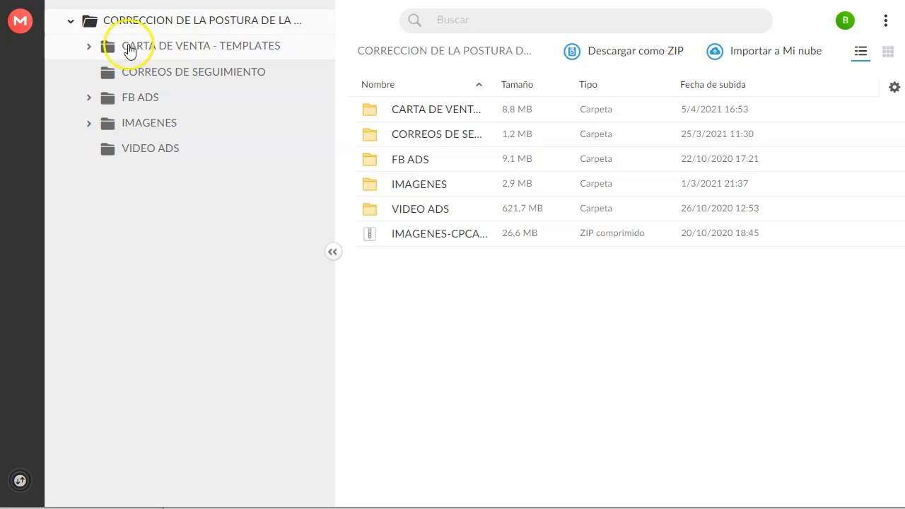
left_click(88, 46)
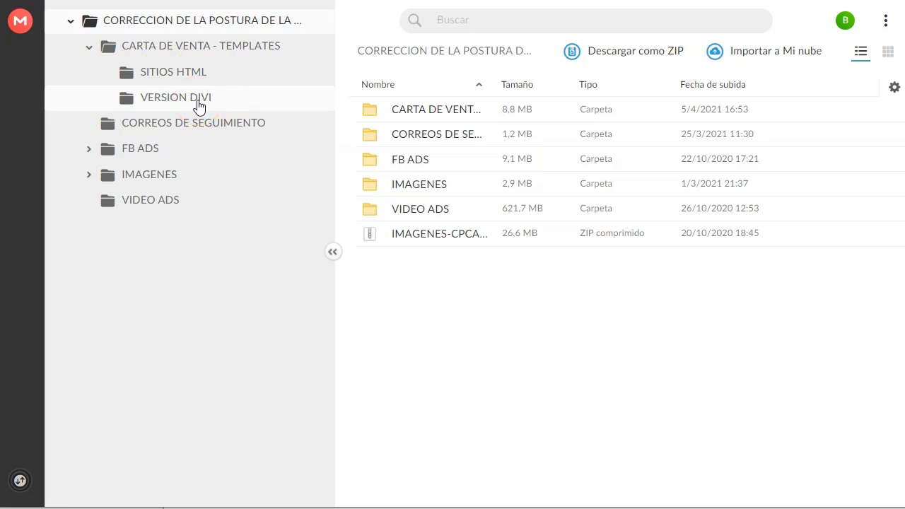
left_click(162, 129)
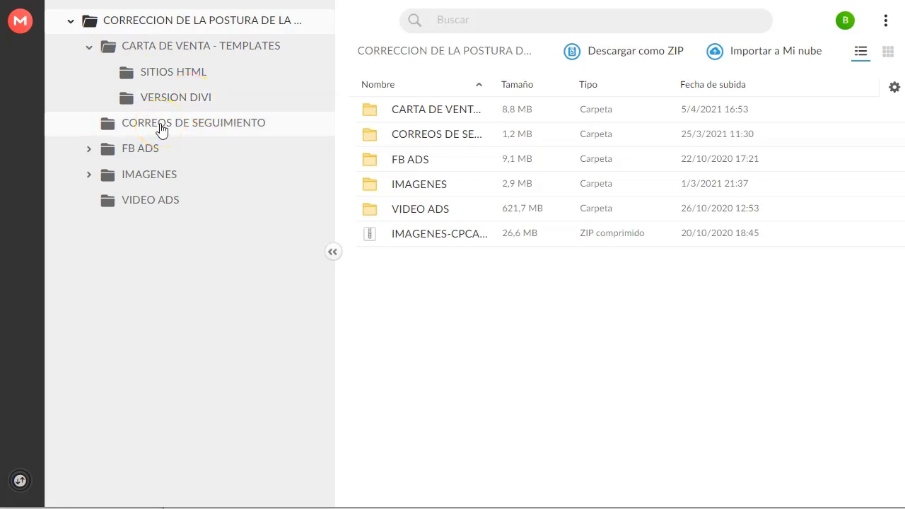
left_click(87, 149)
left_click(177, 176)
left_click(149, 154)
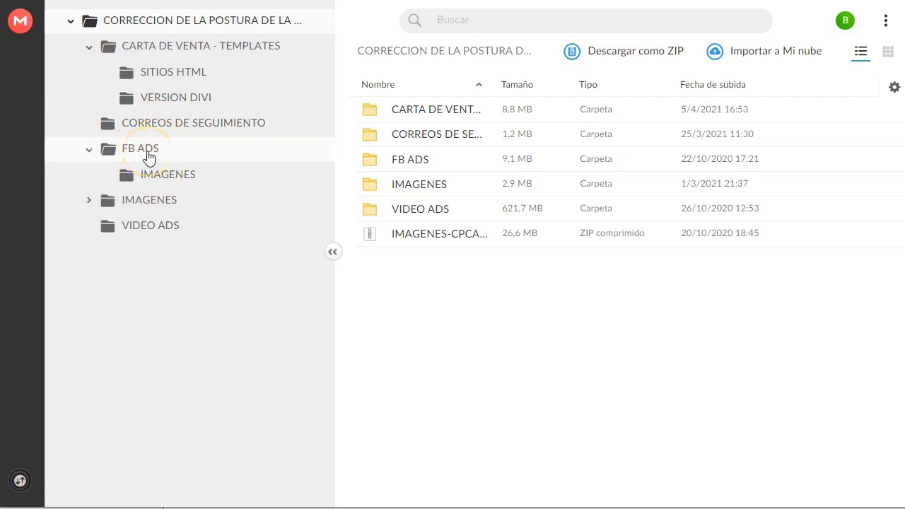
left_click(88, 199)
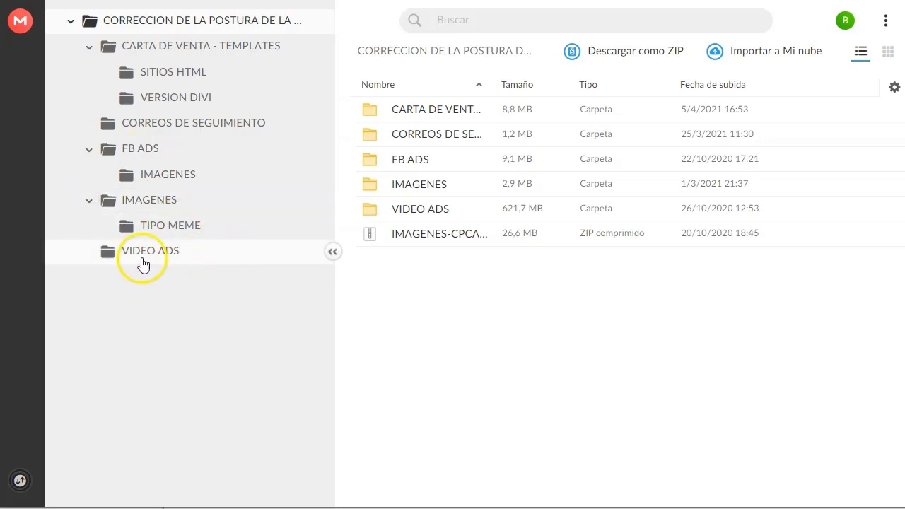
Look through the videos in the VIDEO ADS folder, then open the CORREOS DE SEGUIMIENTO folder
left_click(145, 258)
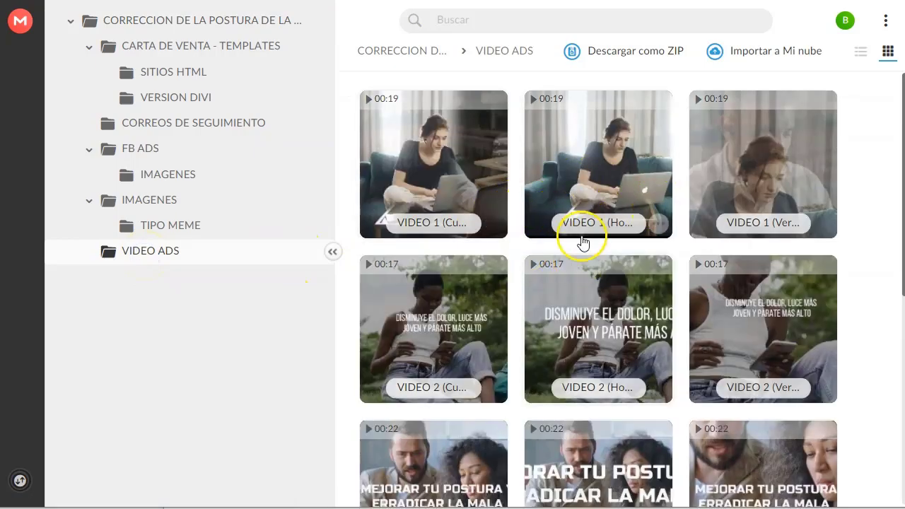
scroll(583, 242, "down", 5)
scroll(535, 360, "up", 5)
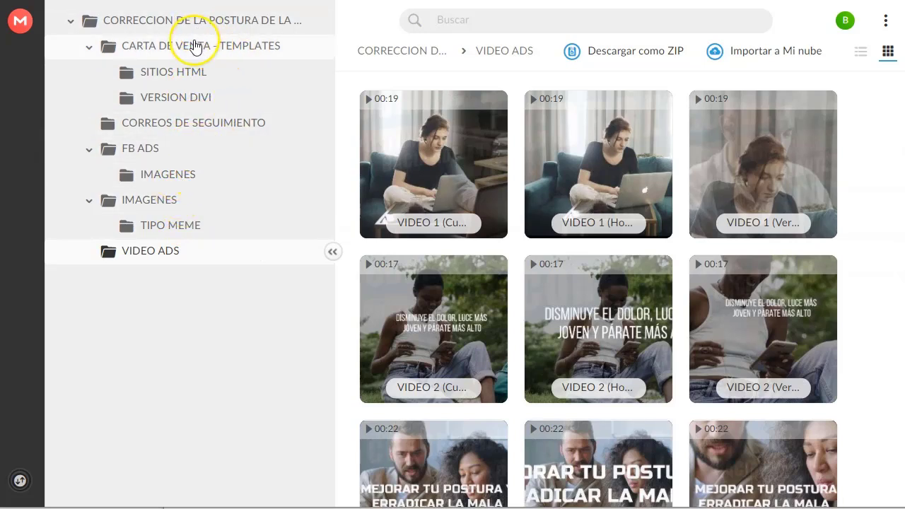
left_click(194, 130)
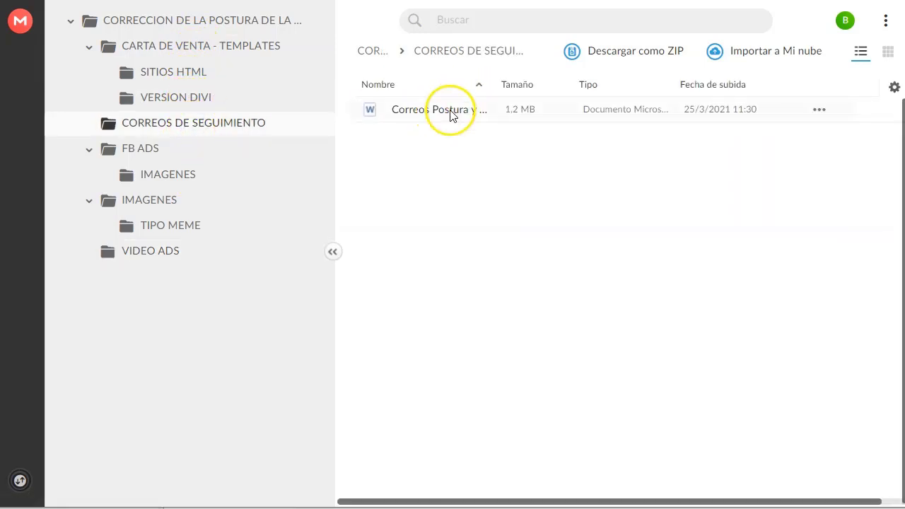
Select the Correos Postura Word document in the CORREOS DE SEGUIMIENTO folder and show its download options
left_click(451, 111)
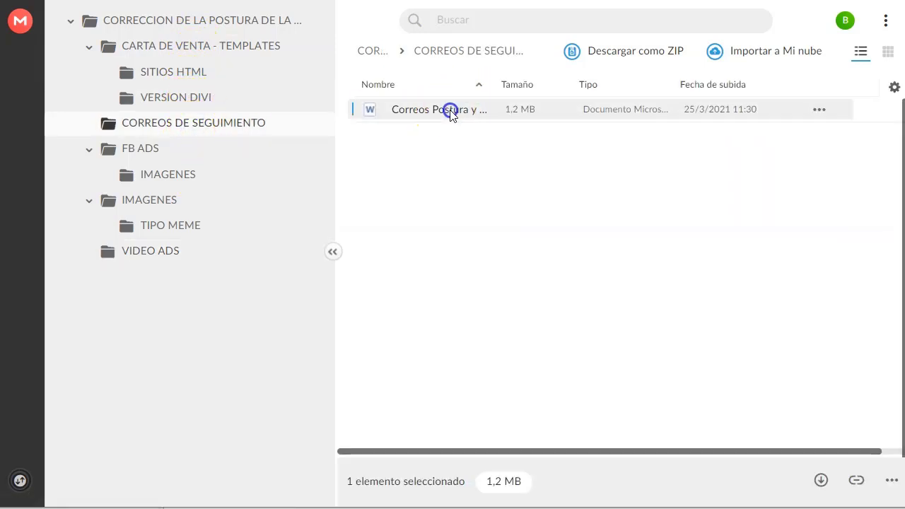
left_click(820, 111)
mouse_move(767, 184)
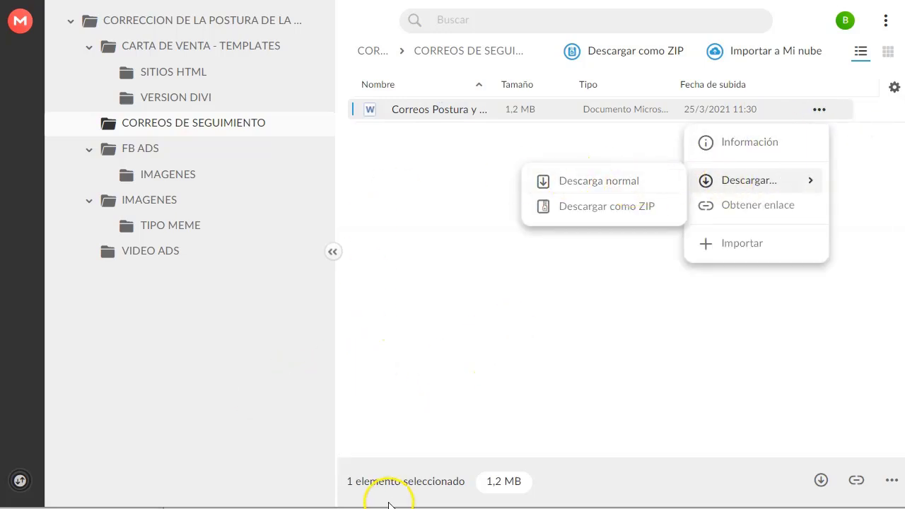
Switch to the follow-up emails Word document and review the table of email subjects and the Email 1 template
key("alt+Tab")
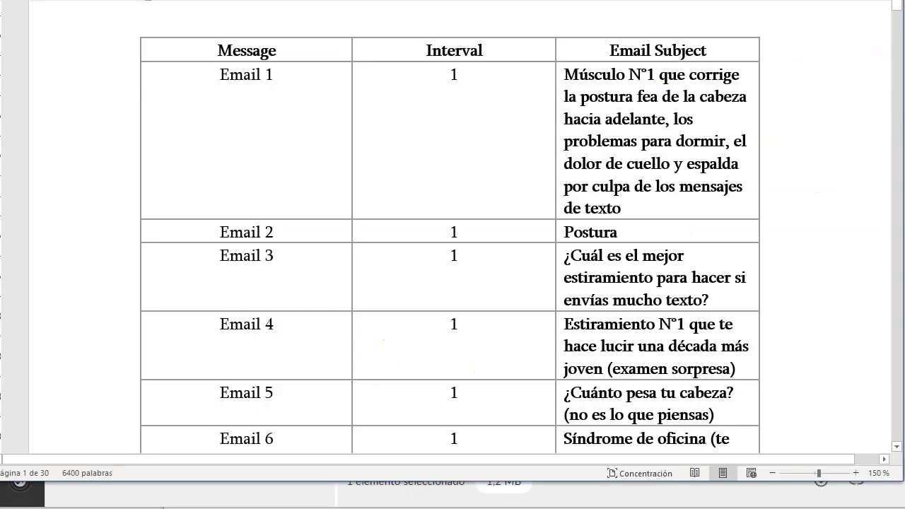
scroll(414, 275, "up", 2)
scroll(226, 111, "down", 1)
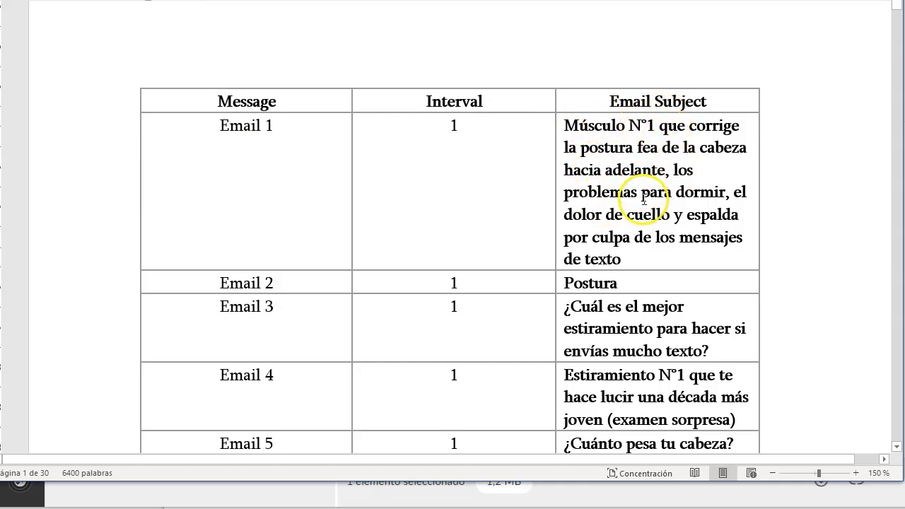
scroll(643, 200, "down", 3)
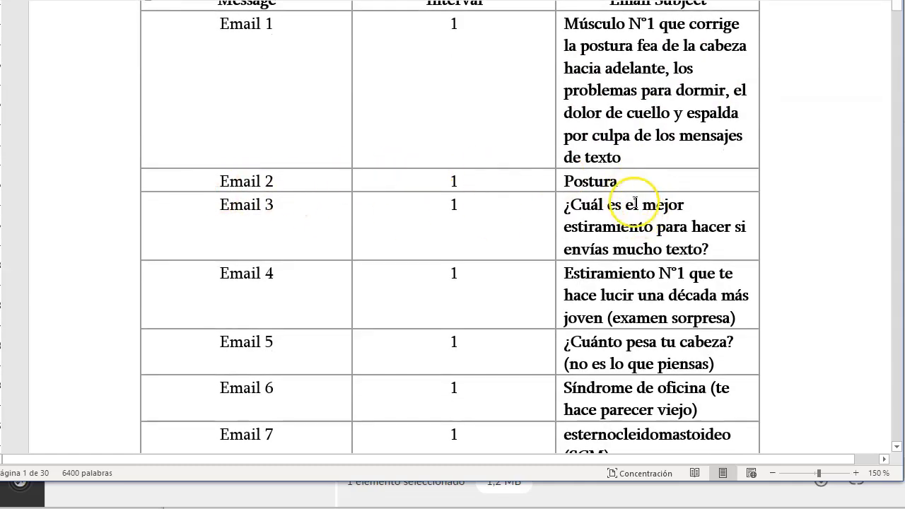
scroll(561, 202, "down", 3)
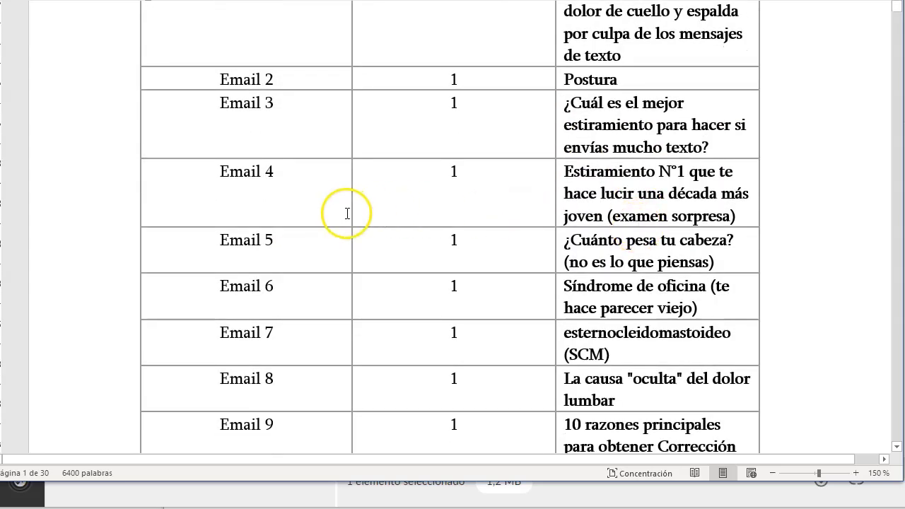
scroll(293, 252, "down", 10)
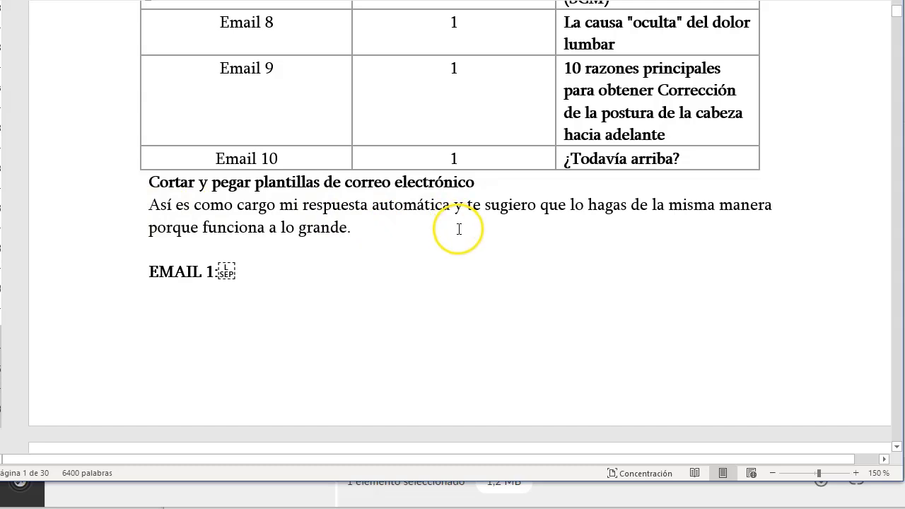
scroll(459, 229, "down", 8)
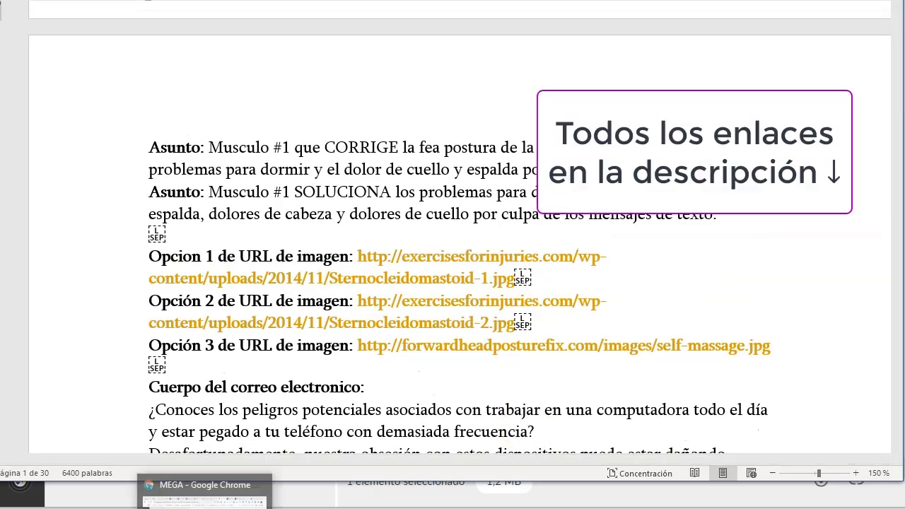
Switch to the Systeme.io dashboard in Chrome and open the contact tag management page
left_click(205, 488)
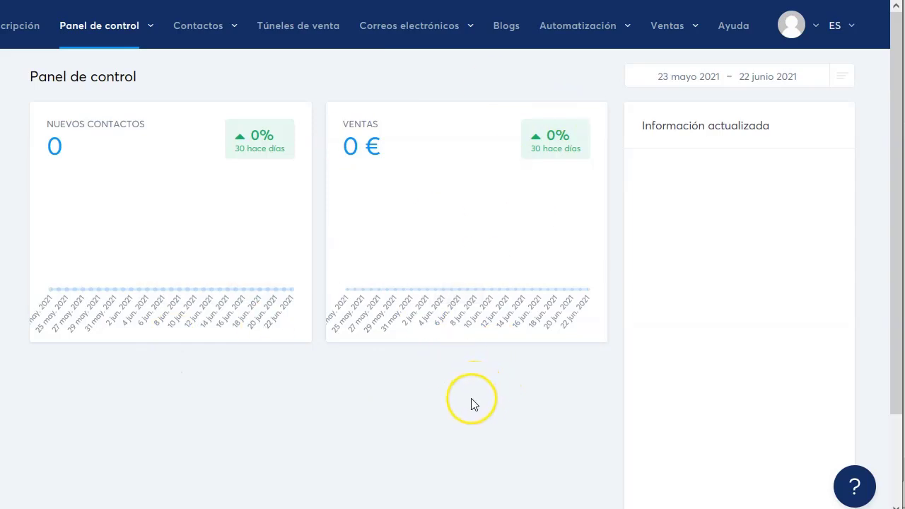
left_click(181, 424)
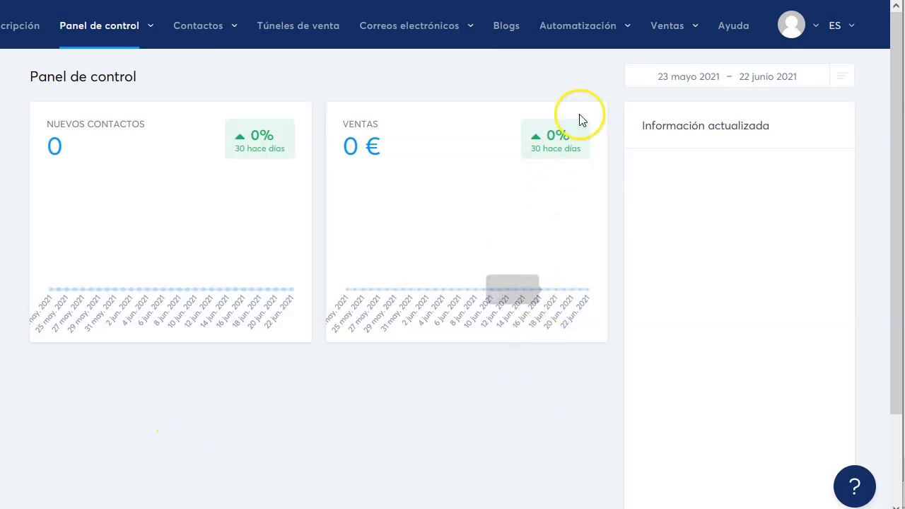
mouse_move(615, 31)
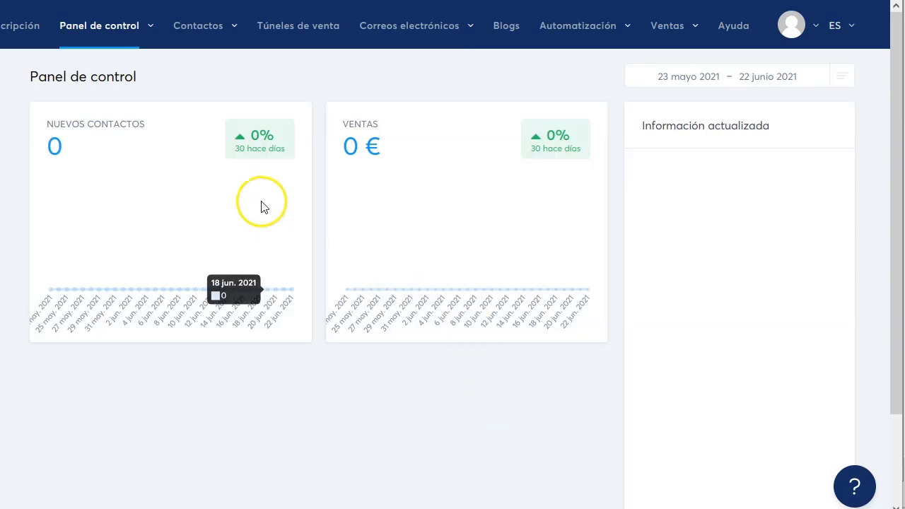
left_click(223, 26)
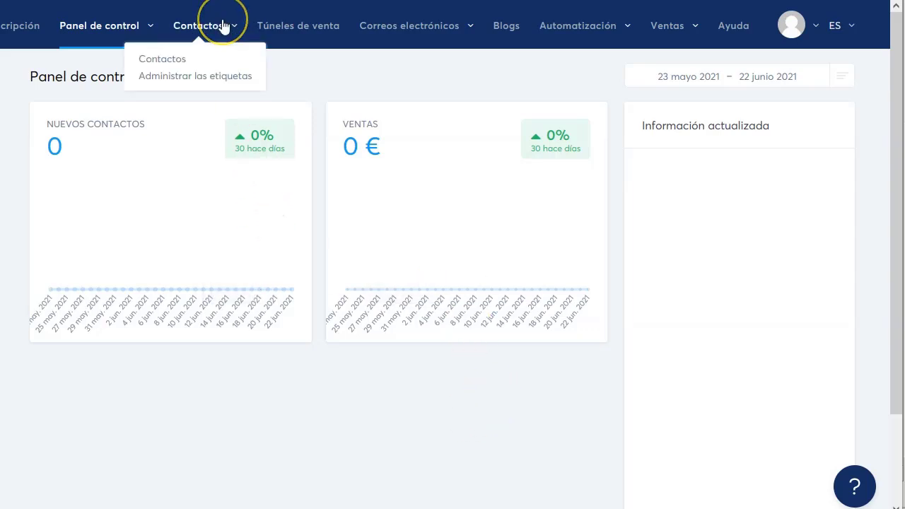
left_click(221, 81)
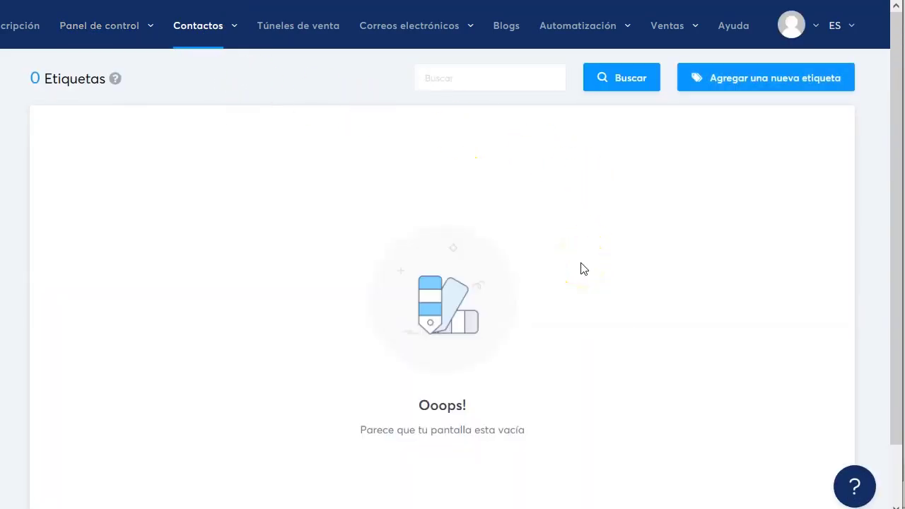
Add a new contact tag named salud-espalda and dismiss the notification
left_click(748, 79)
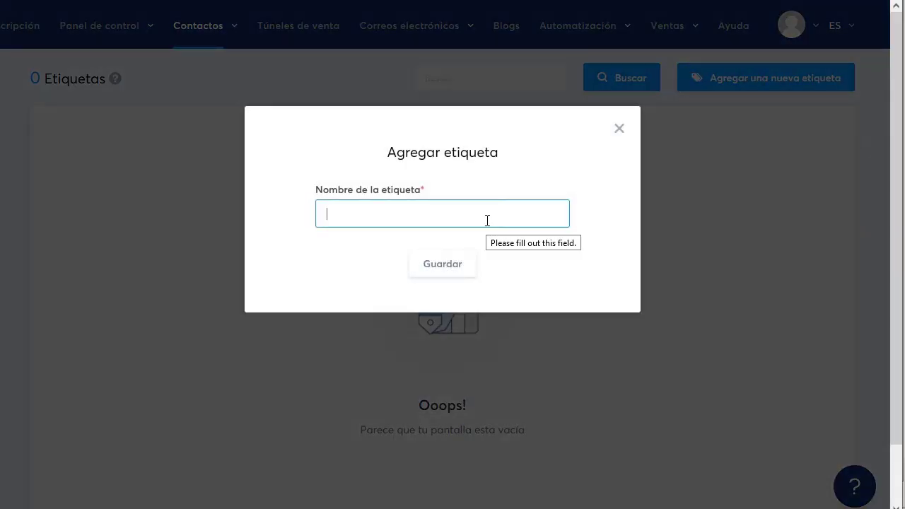
type("salud-espalda")
left_click(463, 267)
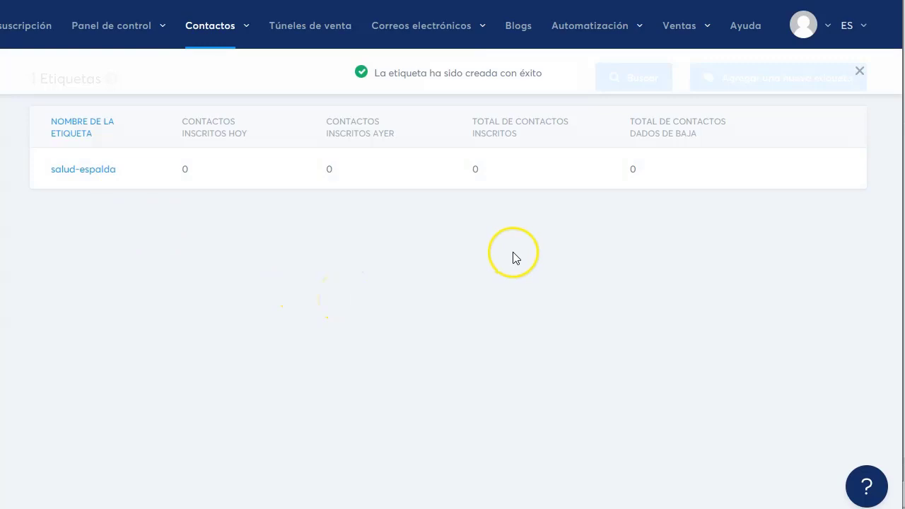
left_click(858, 72)
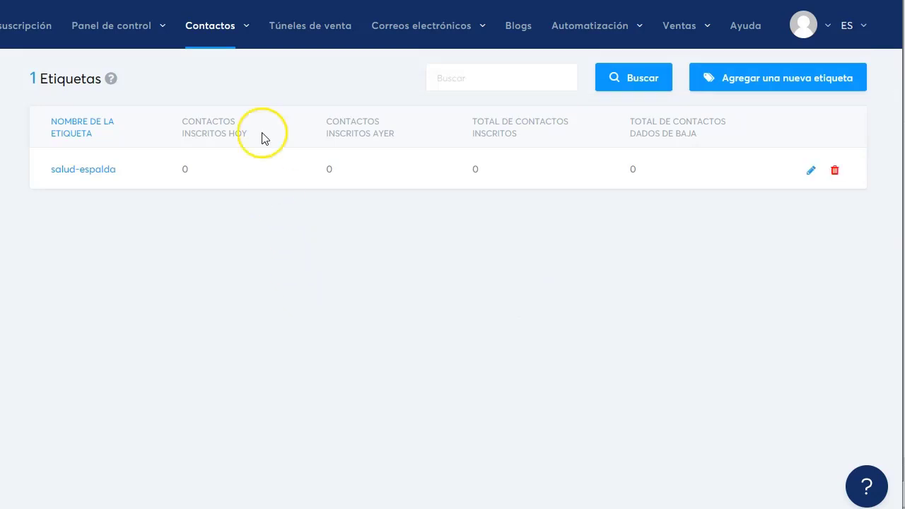
Go to the Contactos list and open the contact import page
mouse_move(212, 31)
left_click(184, 62)
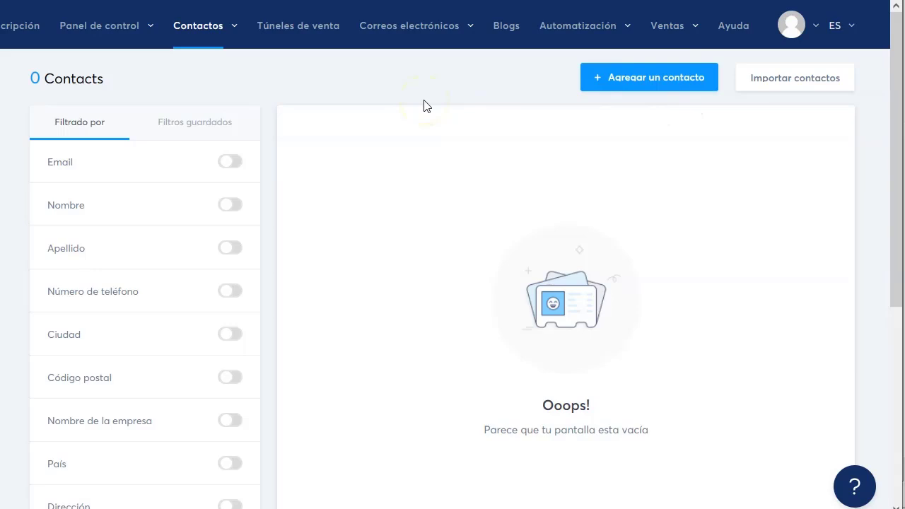
left_click(794, 80)
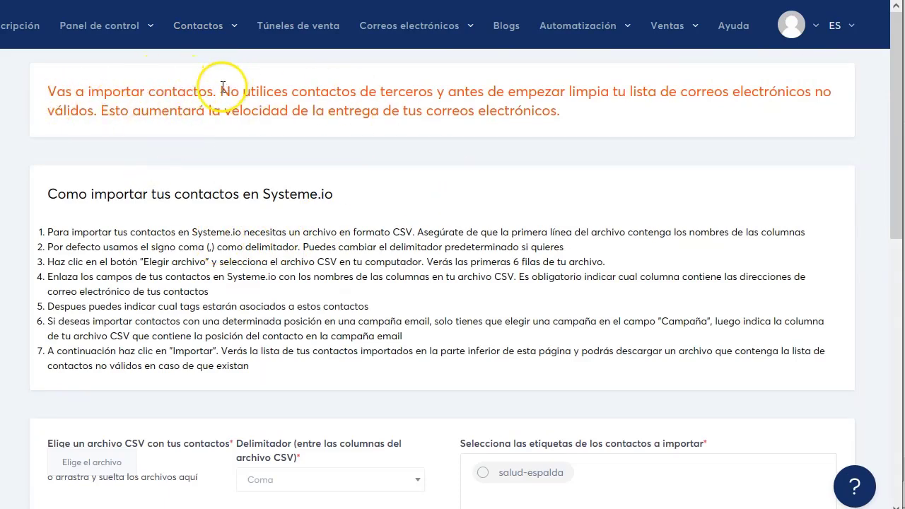
Read the import warning and the seven CSV import instructions, down to the file, delimiter, campaign and tag options
left_click_drag(219, 92, 475, 110)
left_click(531, 104)
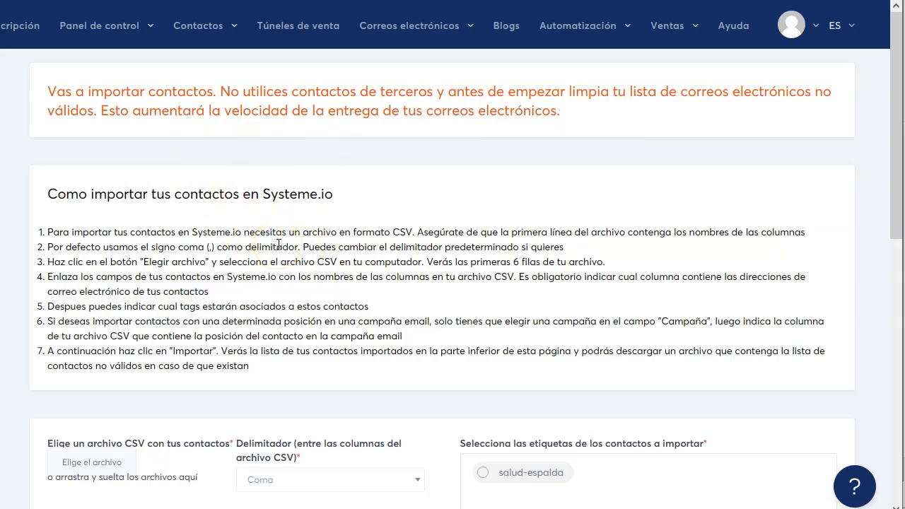
scroll(304, 243, "down", 2)
scroll(321, 221, "up", 1)
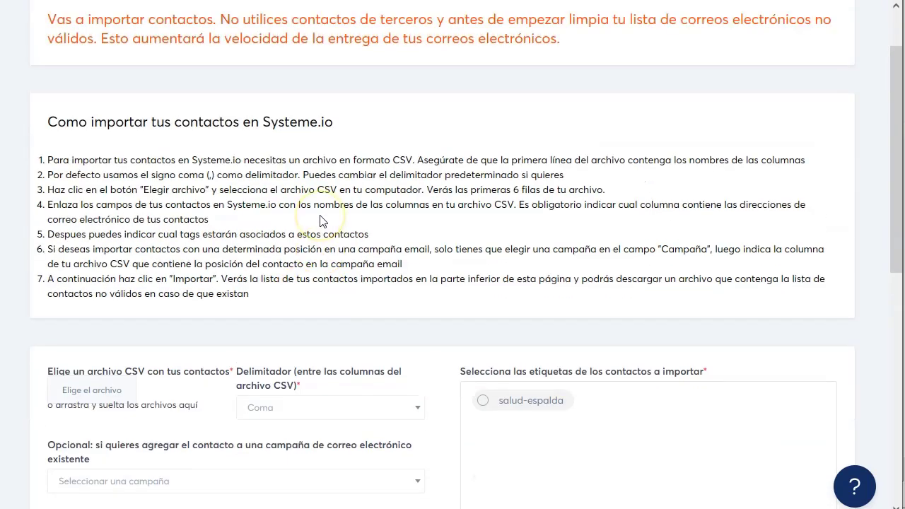
scroll(320, 221, "up", 1)
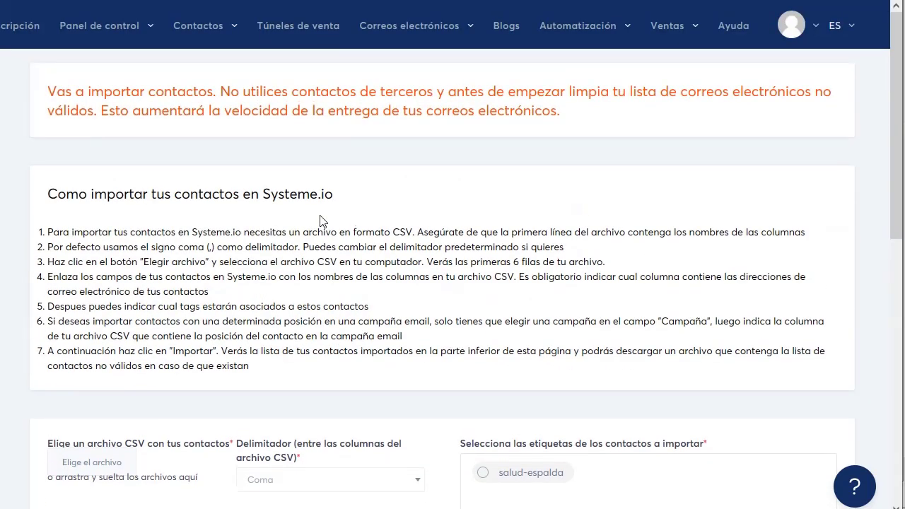
scroll(321, 222, "down", 1)
scroll(322, 227, "down", 1)
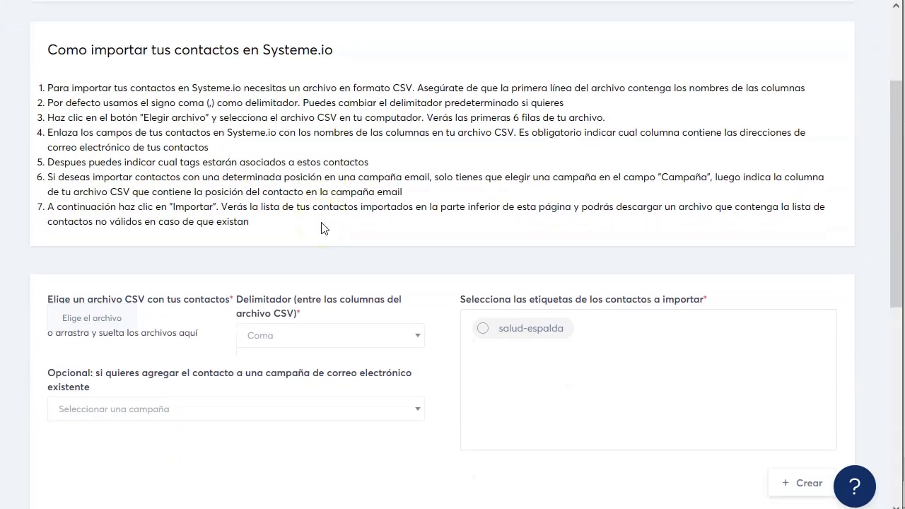
scroll(322, 227, "down", 1)
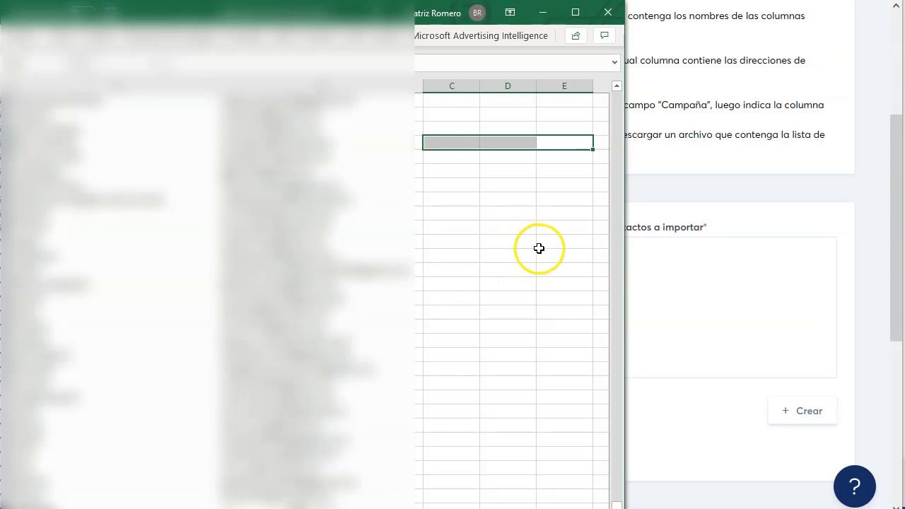
In the Excel contact list, insert a new row above the first contact and fill in headers for the two columns
left_click(540, 248)
scroll(525, 226, "down", 15)
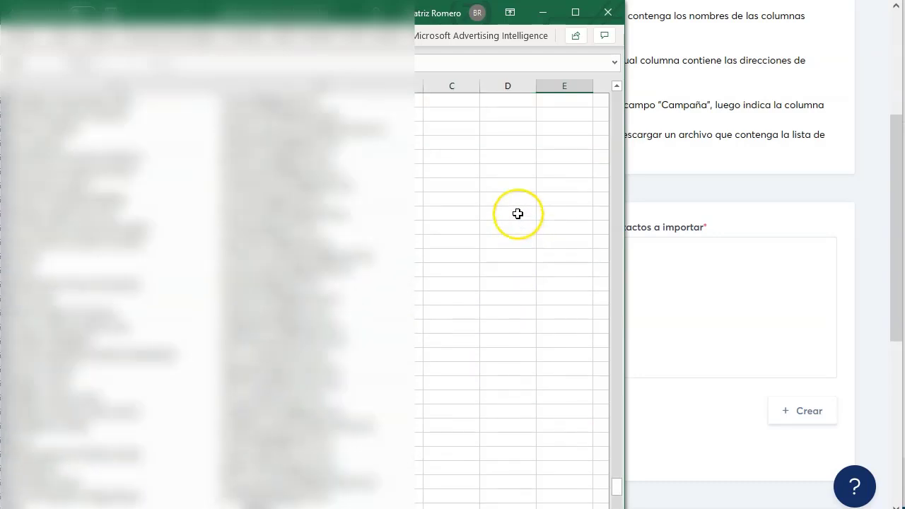
scroll(193, 282, "up", 15)
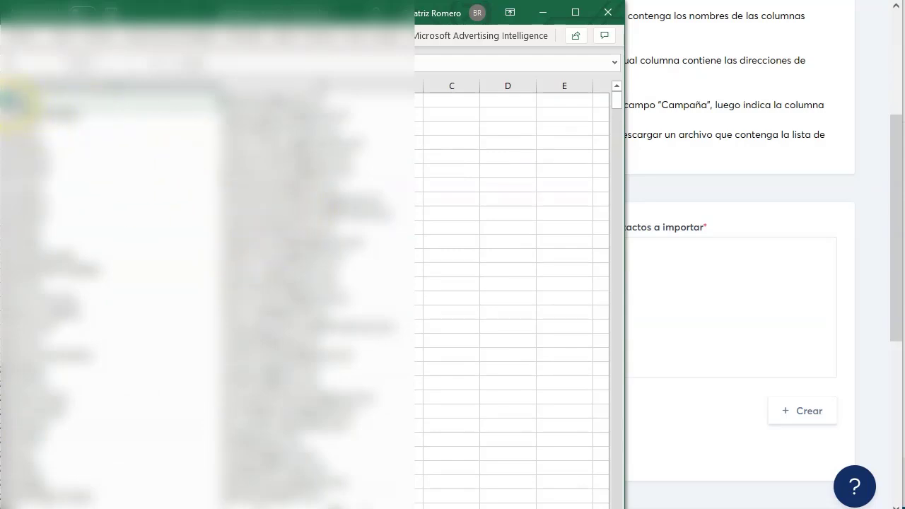
left_click(11, 102)
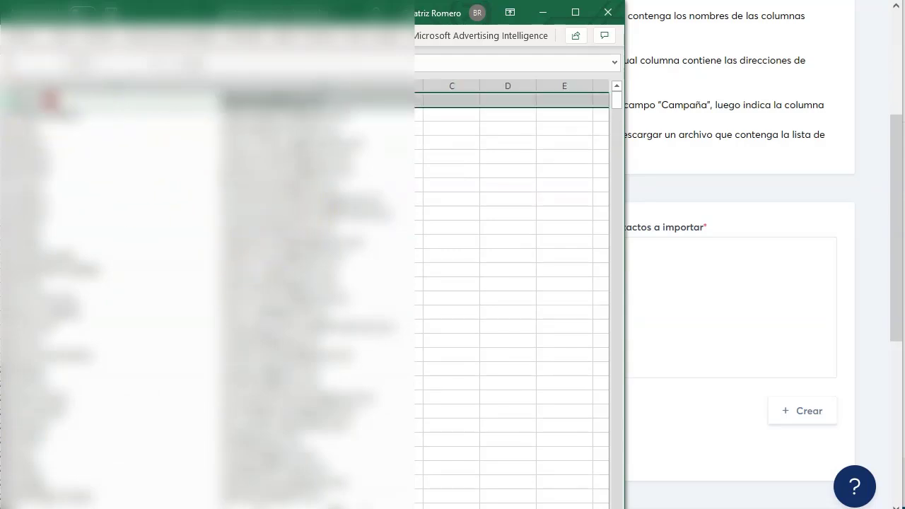
right_click(50, 99)
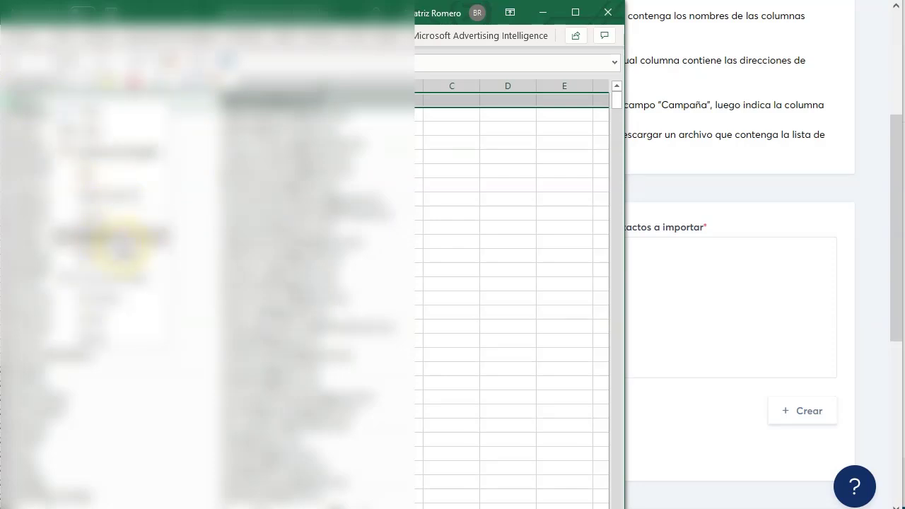
left_click(127, 296)
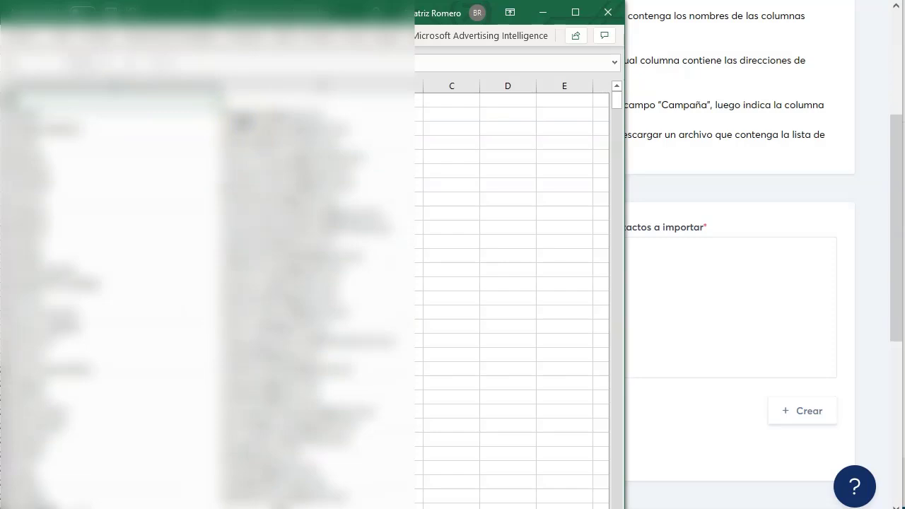
left_click(318, 100)
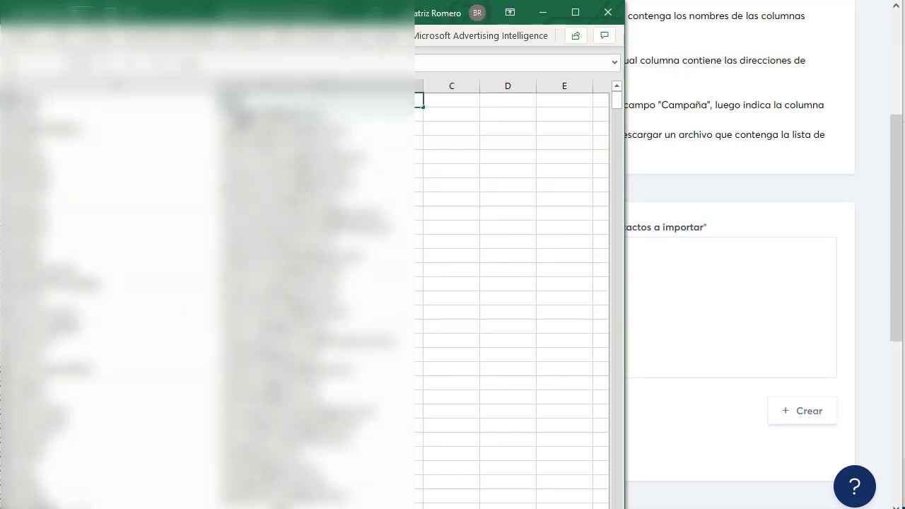
left_click(127, 102)
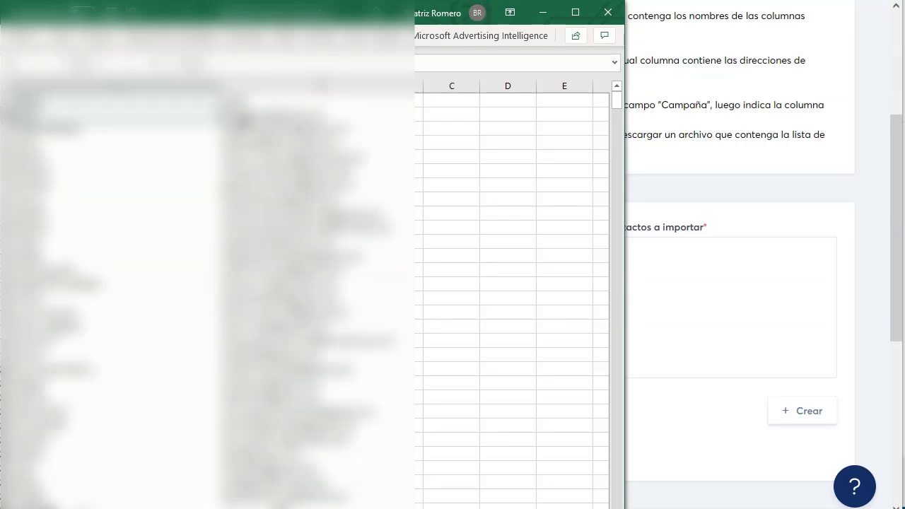
Begin saving a copy of the contact list in the CSV UTF-8 (delimitado por comas) format and select its file name for replacement
left_click(30, 23)
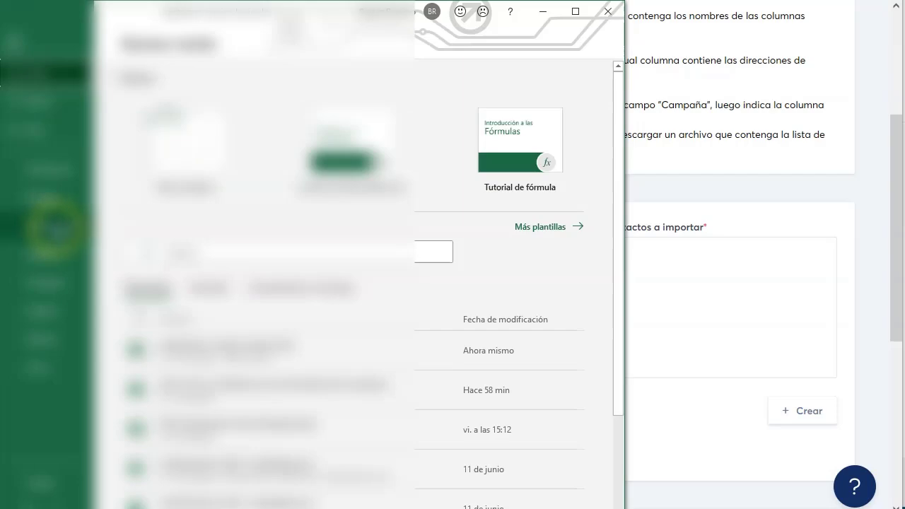
left_click(57, 226)
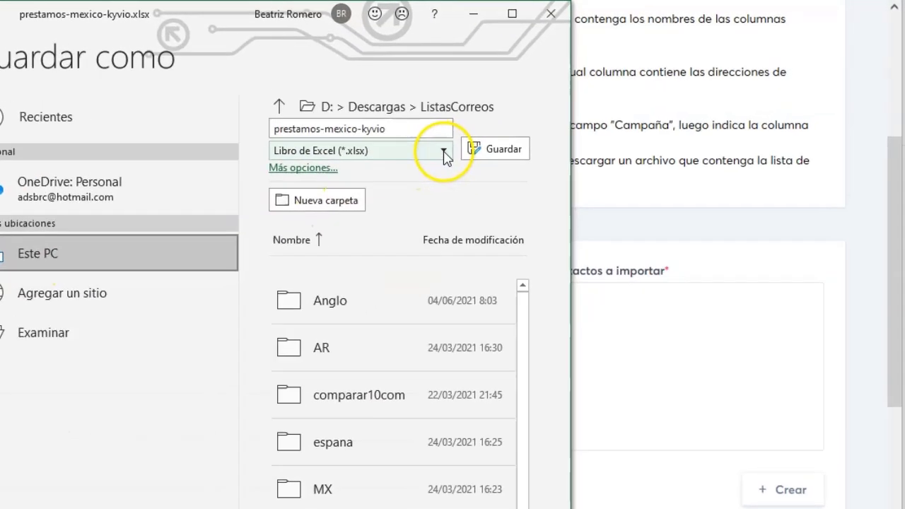
left_click(517, 126)
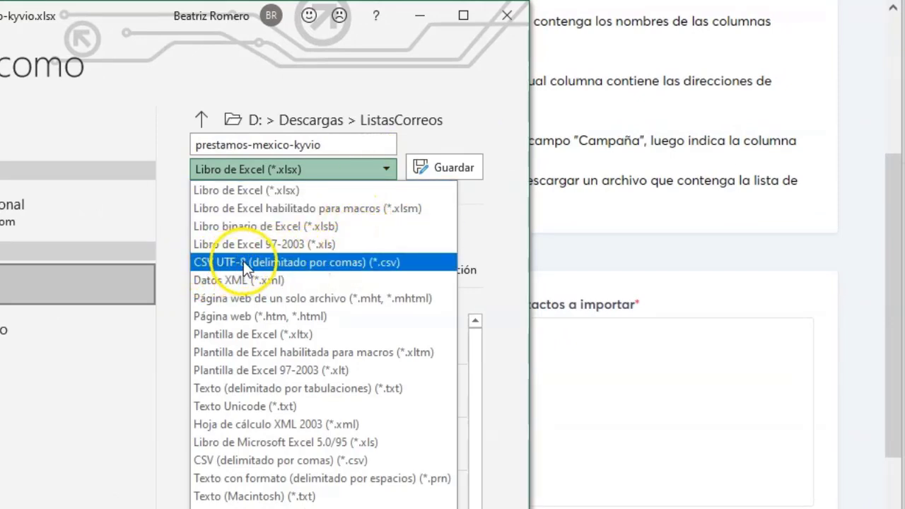
left_click(406, 263)
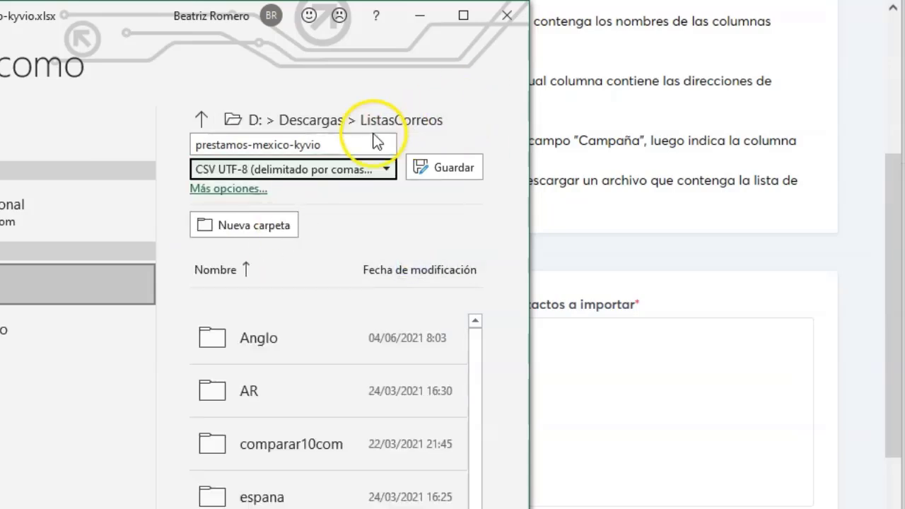
left_click(349, 149)
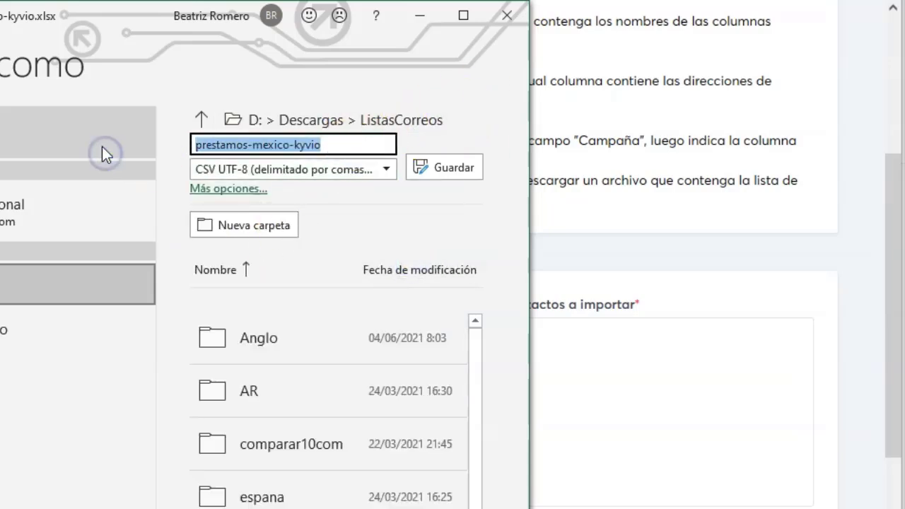
type("tes")
key("BackSpace")
key("BackSpace")
key("BackSpace")
type("dolor expal")
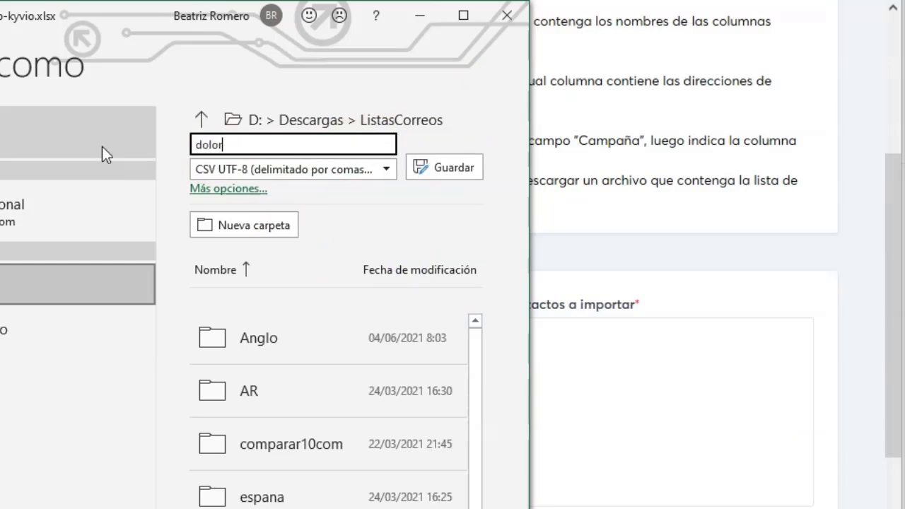
key("BackSpace")
key("BackSpace")
key("BackSpace")
key("BackSpace")
key("BackSpace")
key("BackSpace")
key("BackSpace")
key("BackSpace")
key("BackSpace")
key("BackSpace")
key("BackSpace")
Name the CSV file corrige postura, save it in the ListasCorreos folder and close the workbook
type("corrige postura")
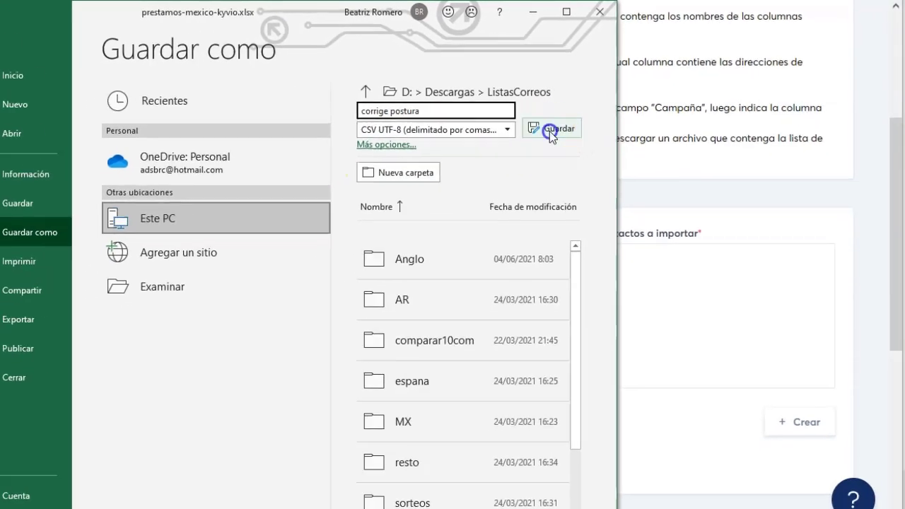
left_click(458, 164)
left_click(609, 13)
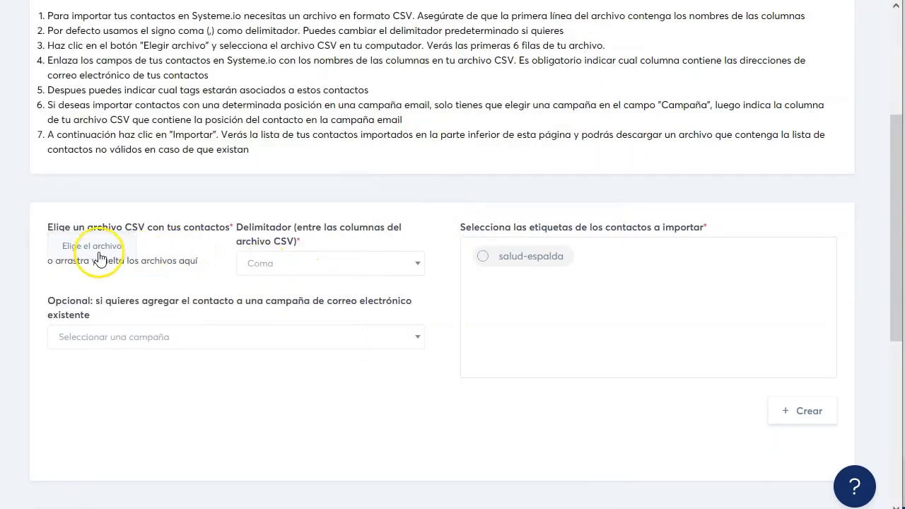
Choose corrige postura.csv as the contact file for the import and assign the salud-espalda tag
left_click(106, 249)
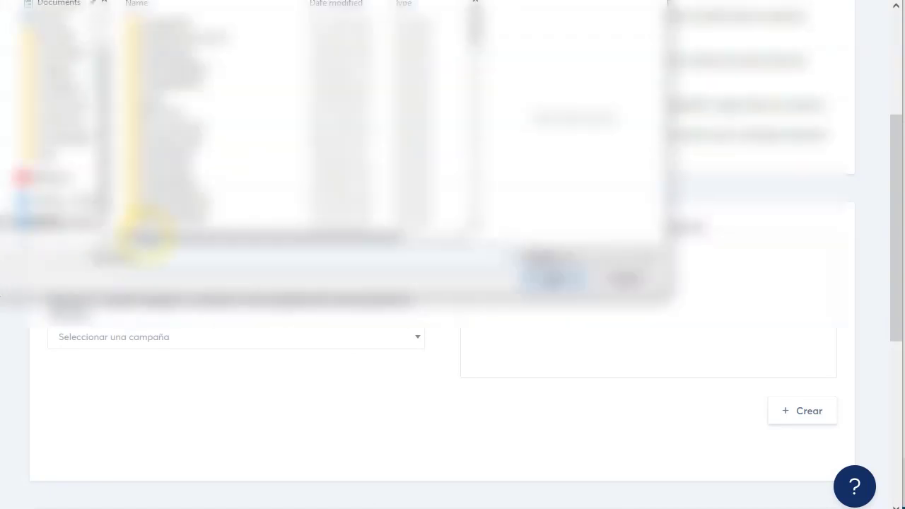
double_click(150, 154)
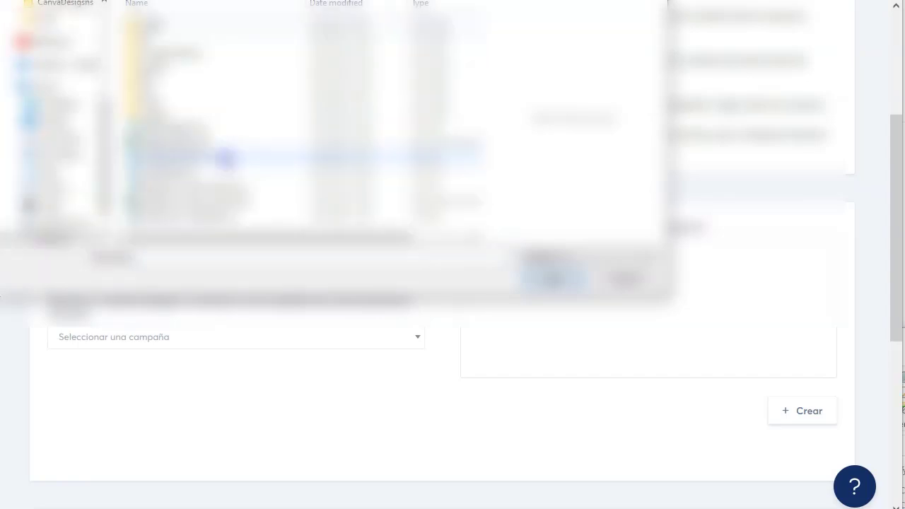
left_click(212, 157)
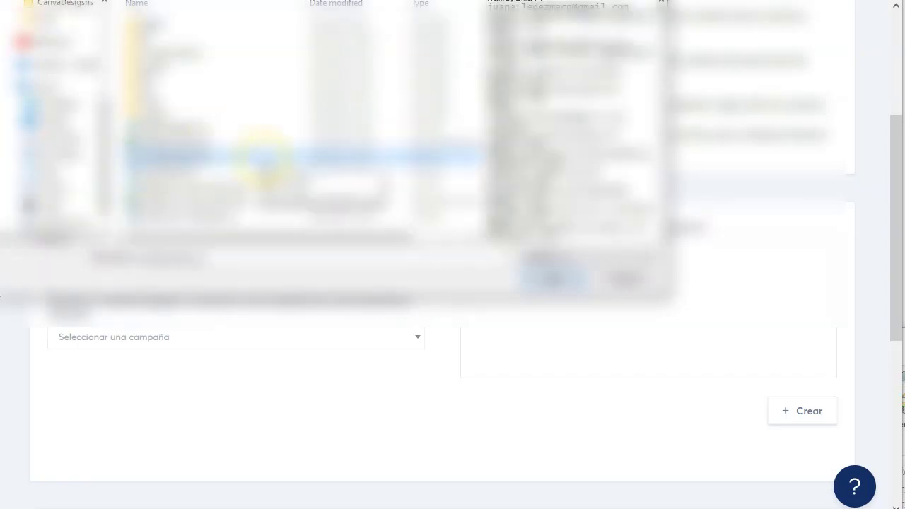
left_click(542, 276)
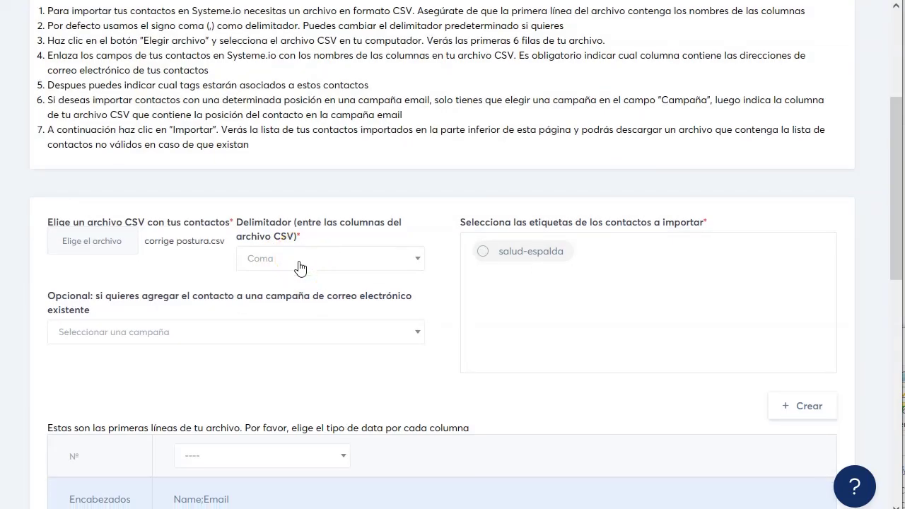
scroll(300, 267, "down", 2)
left_click(481, 115)
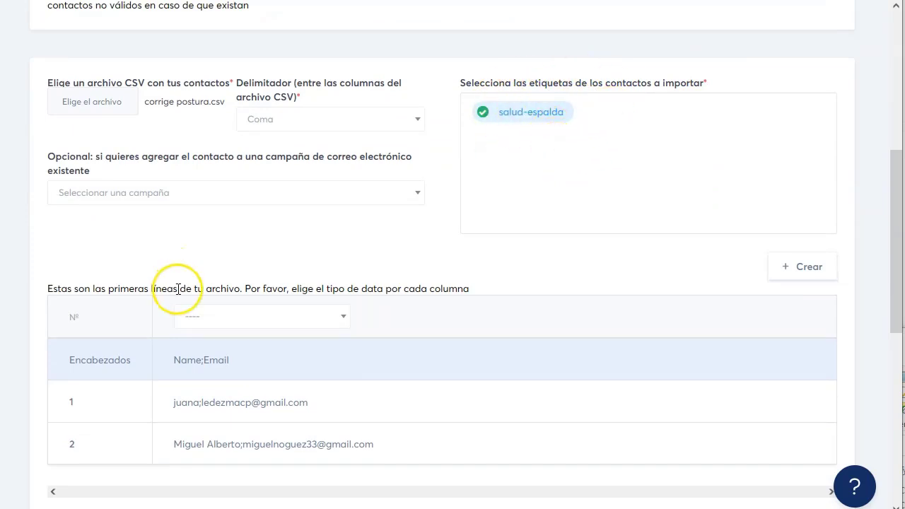
Check the preview of the file's first lines and set the CSV column delimiter to Punto y coma
scroll(240, 276, "down", 1)
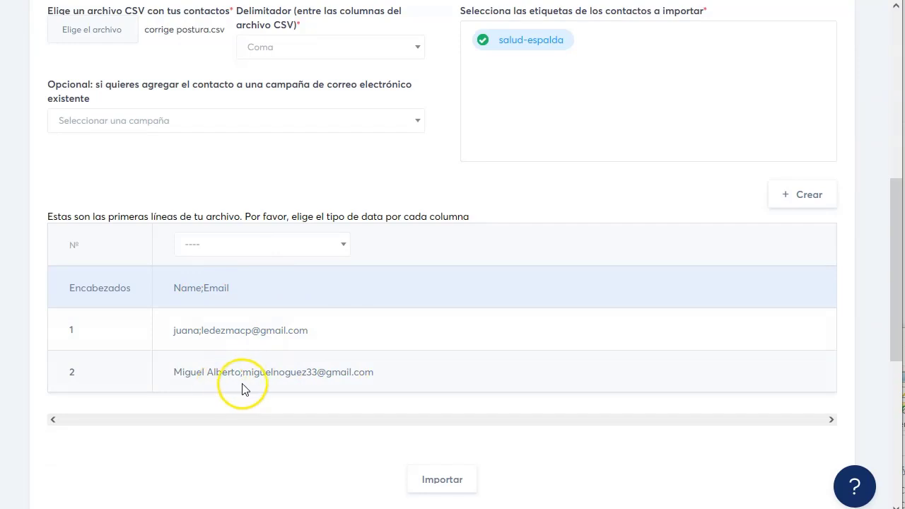
scroll(414, 321, "up", 5)
scroll(412, 318, "down", 2)
left_click(290, 265)
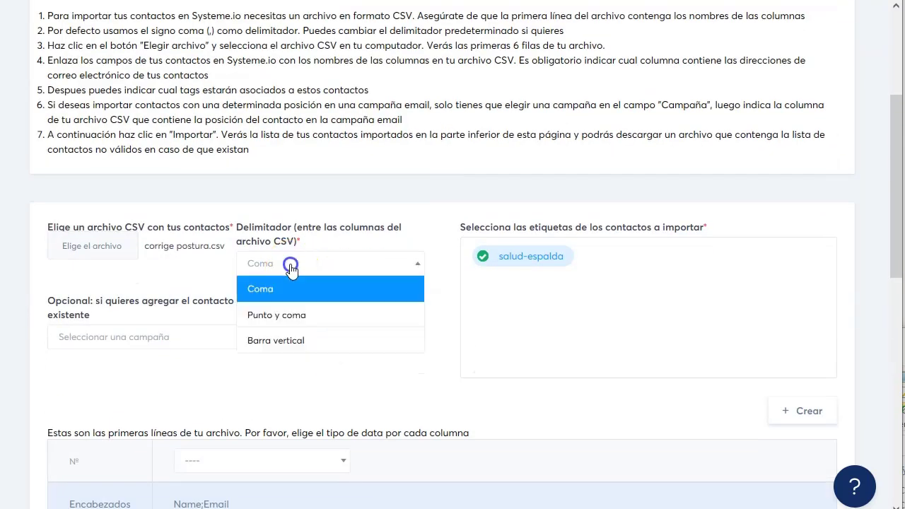
left_click(292, 314)
scroll(212, 333, "down", 4)
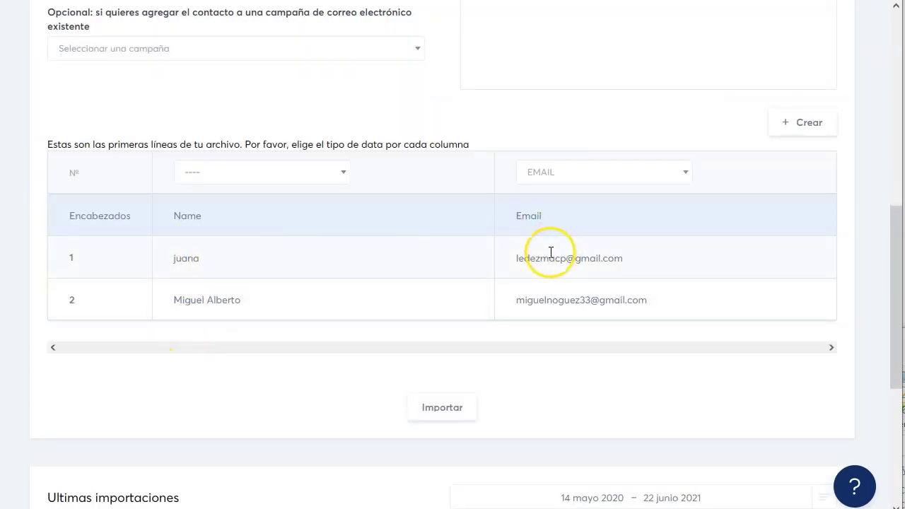
Map the Name column to Nombre, keep the second column as Email and import the contacts
left_click(263, 173)
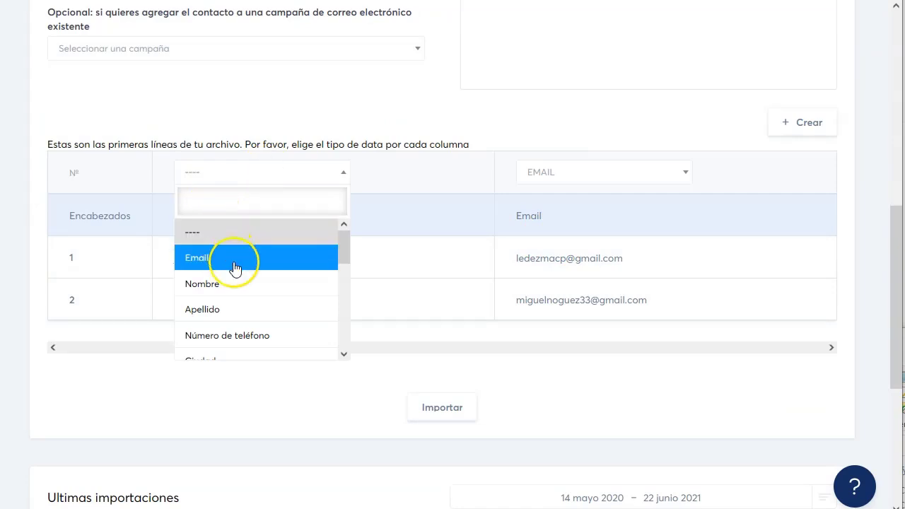
left_click(234, 286)
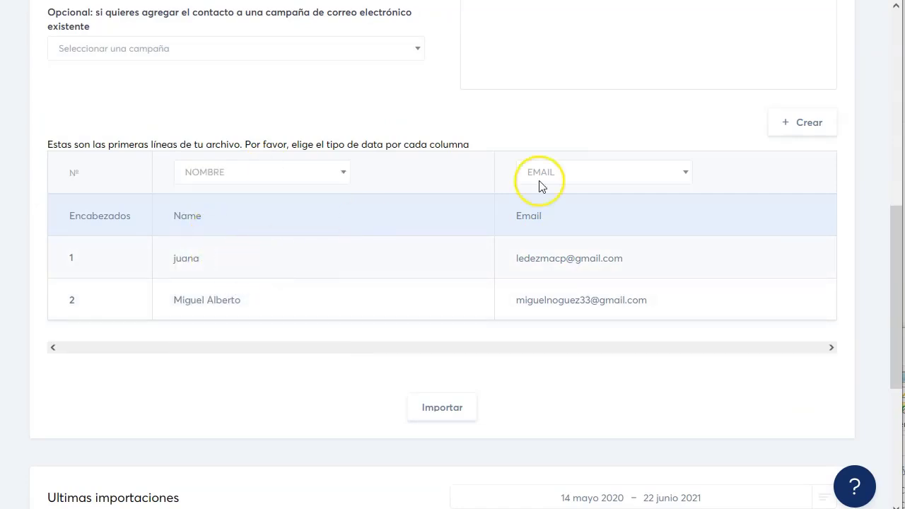
left_click(606, 171)
left_click(582, 256)
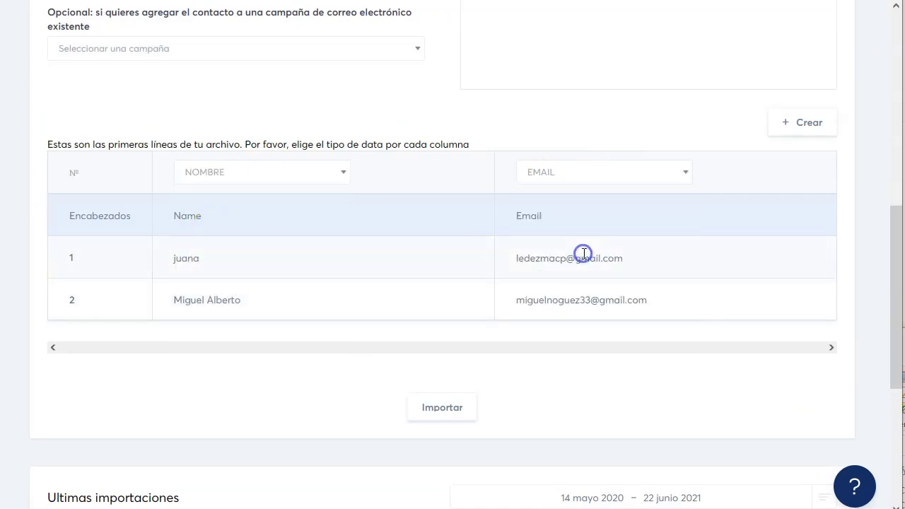
left_click(446, 412)
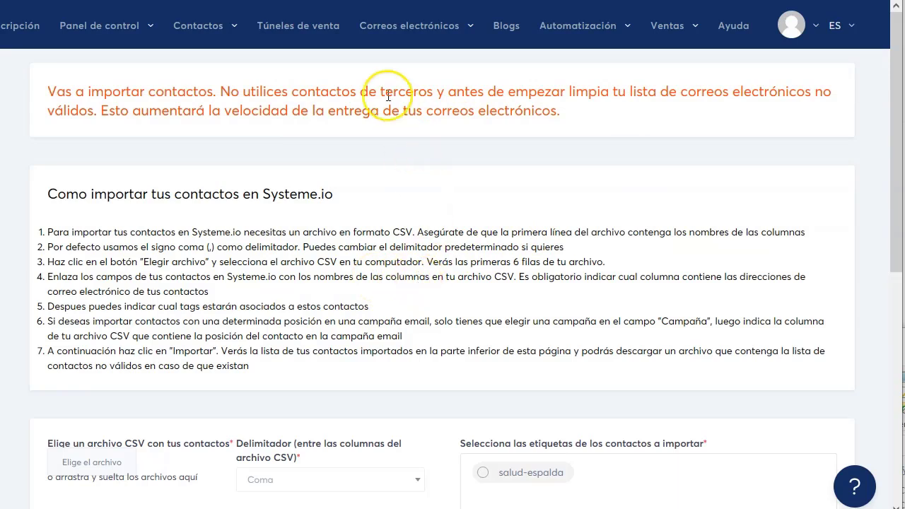
Look over the contact and email options and open the email campaigns (Campañas de correo electrónico) page
mouse_move(183, 37)
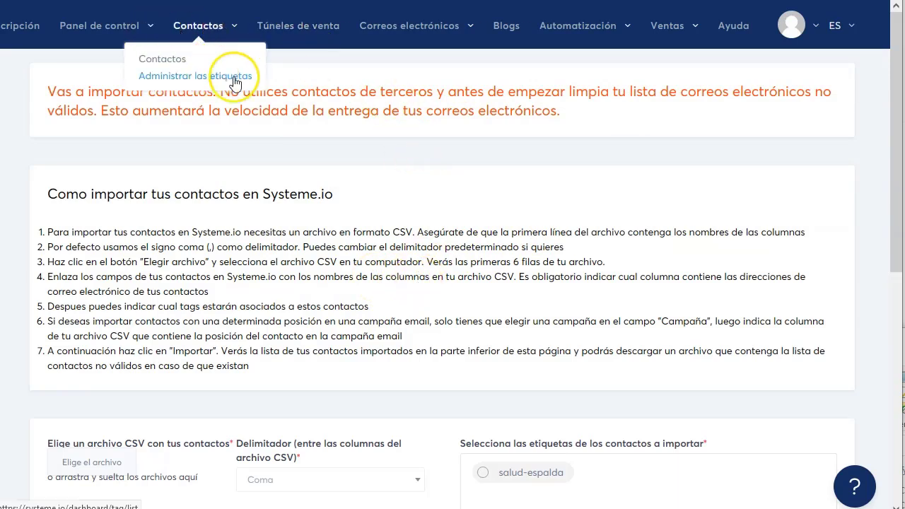
mouse_move(421, 25)
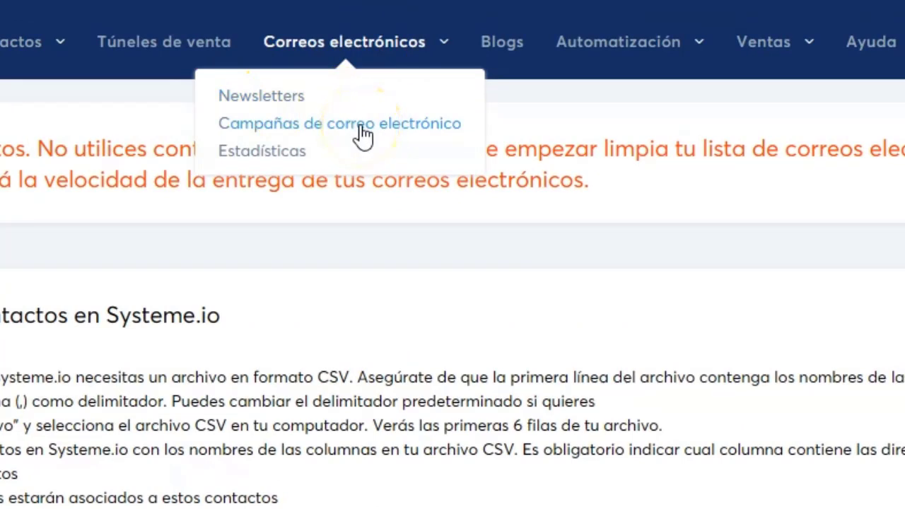
left_click(282, 155)
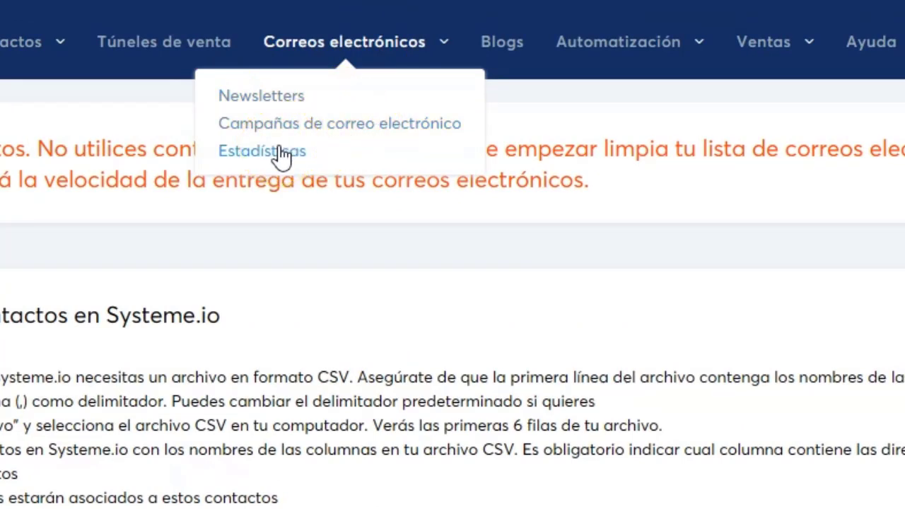
left_click(329, 131)
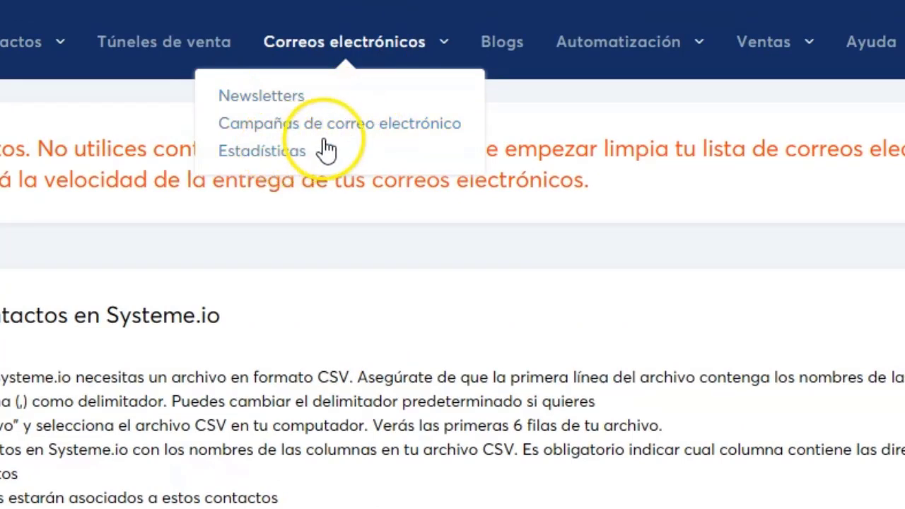
left_click(385, 127)
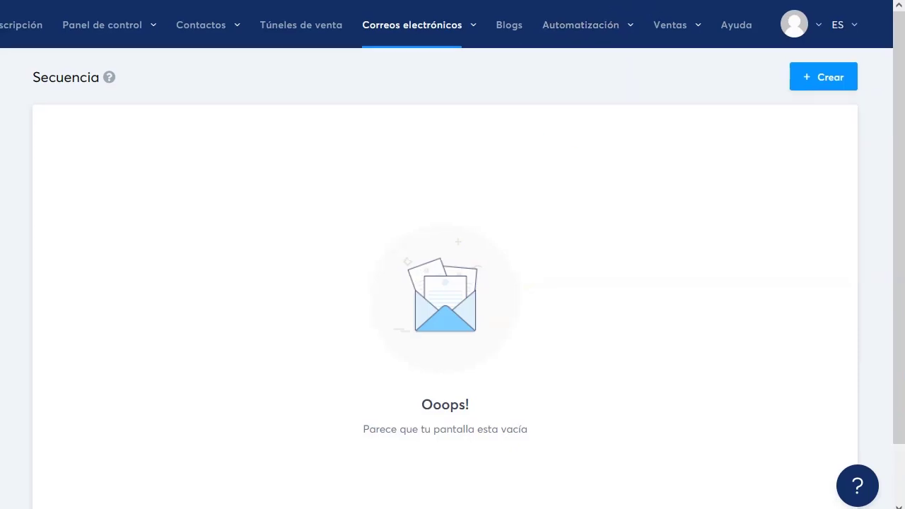
Create an email sequence named corrige postura with corrige postura as its description
left_click(820, 79)
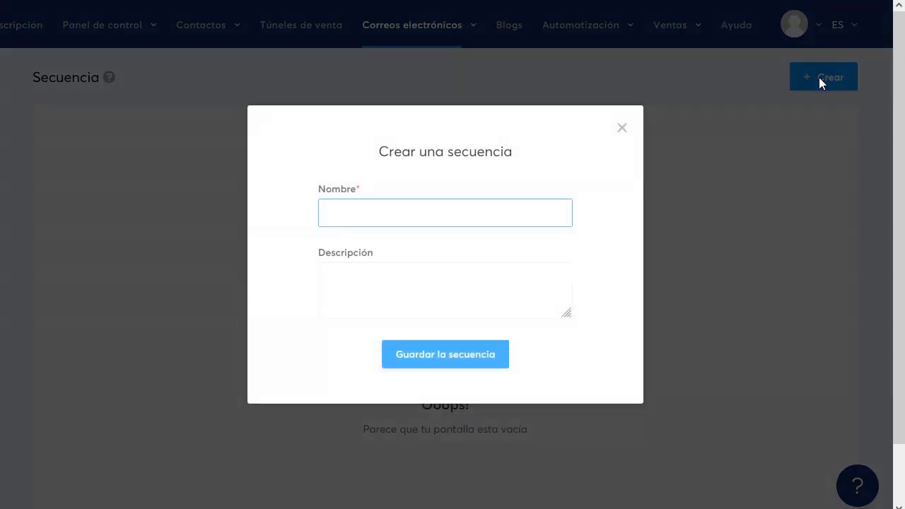
type("corrige postura")
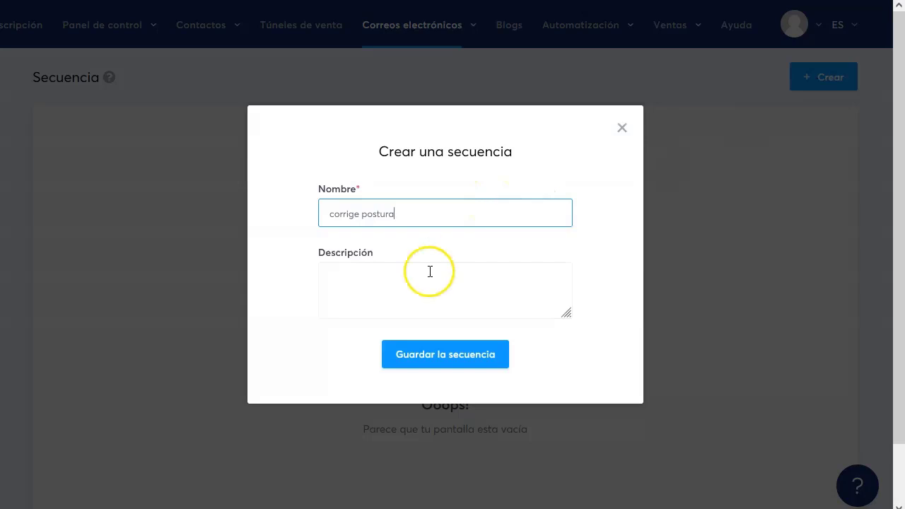
left_click(425, 276)
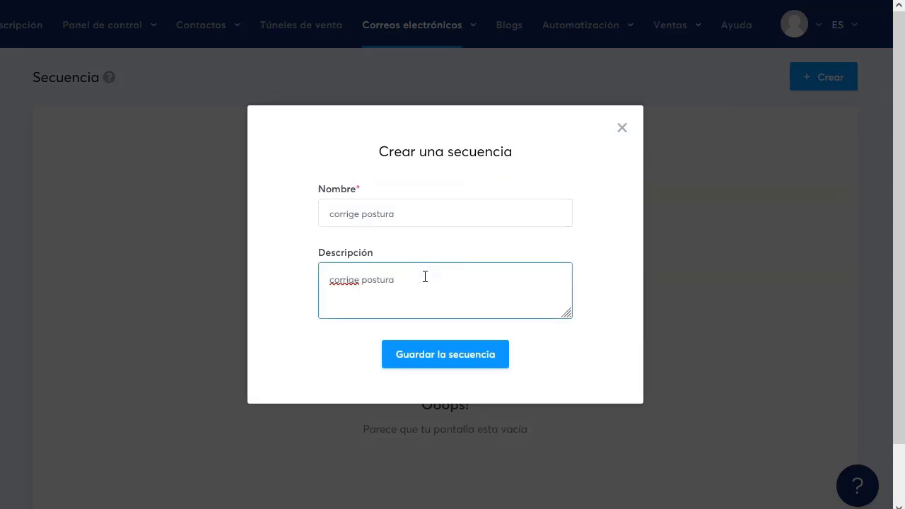
left_click(459, 351)
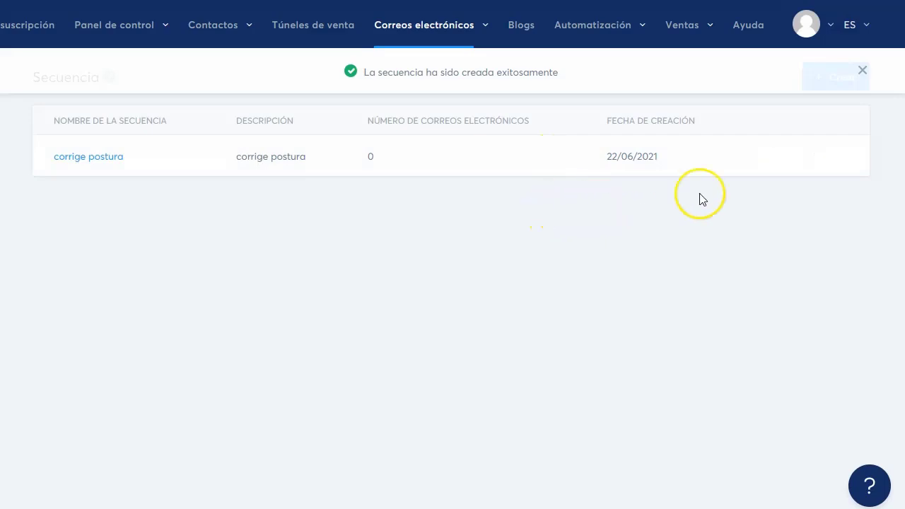
Open the corrige postura sequence, start adding a stage and choose the classic editor for its email
left_click(106, 159)
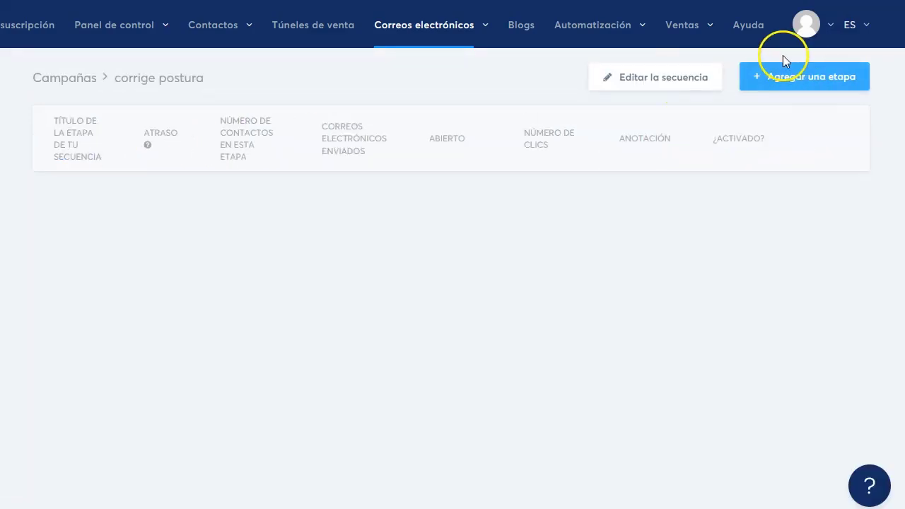
left_click(816, 85)
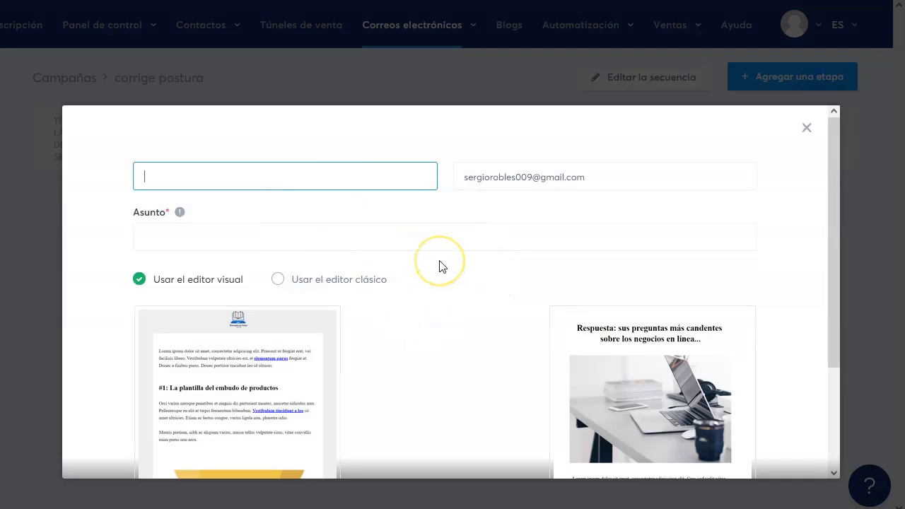
scroll(438, 266, "down", 1)
left_click(214, 204)
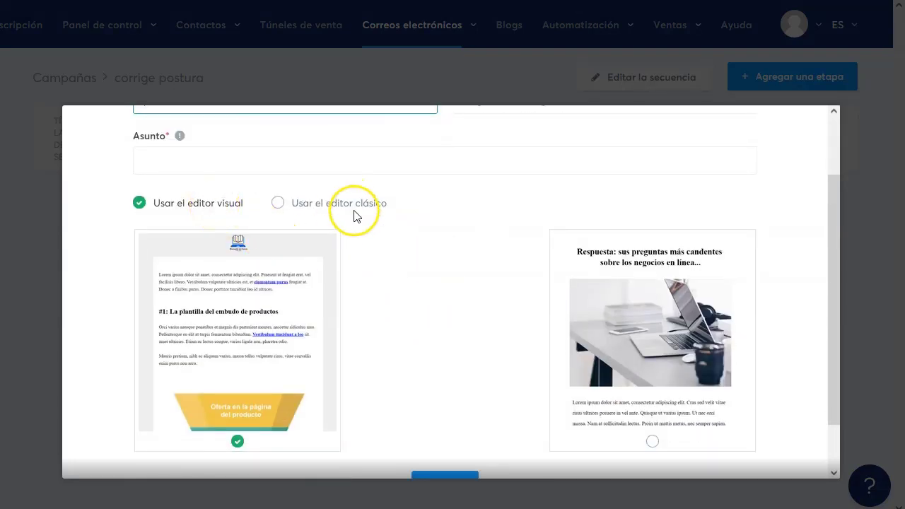
scroll(426, 320, "down", 1)
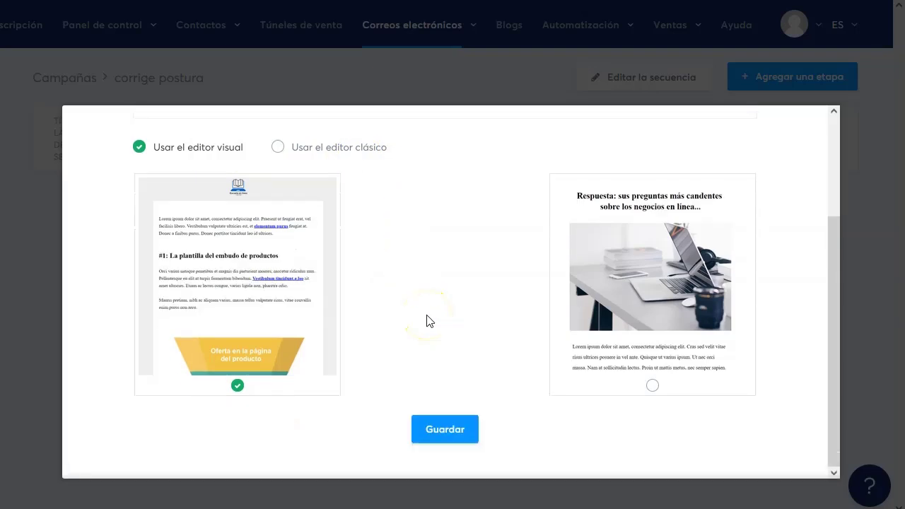
scroll(409, 310, "up", 2)
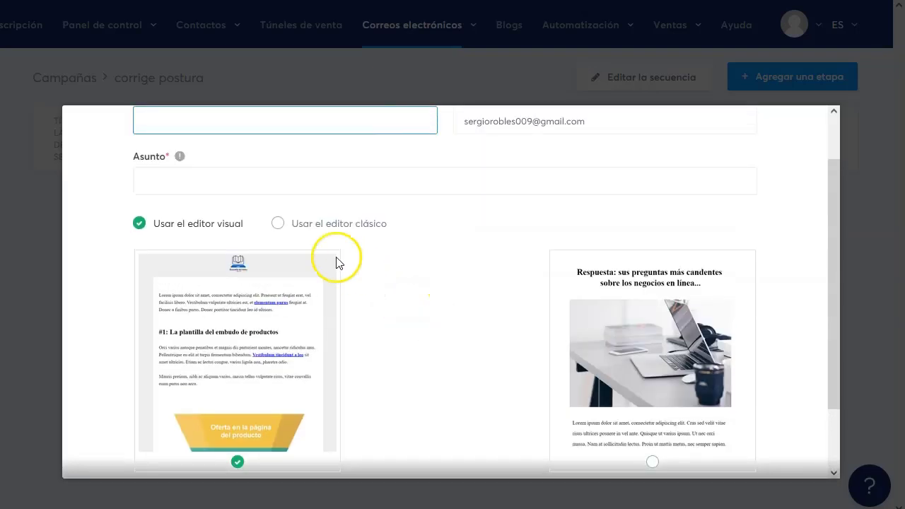
left_click(307, 226)
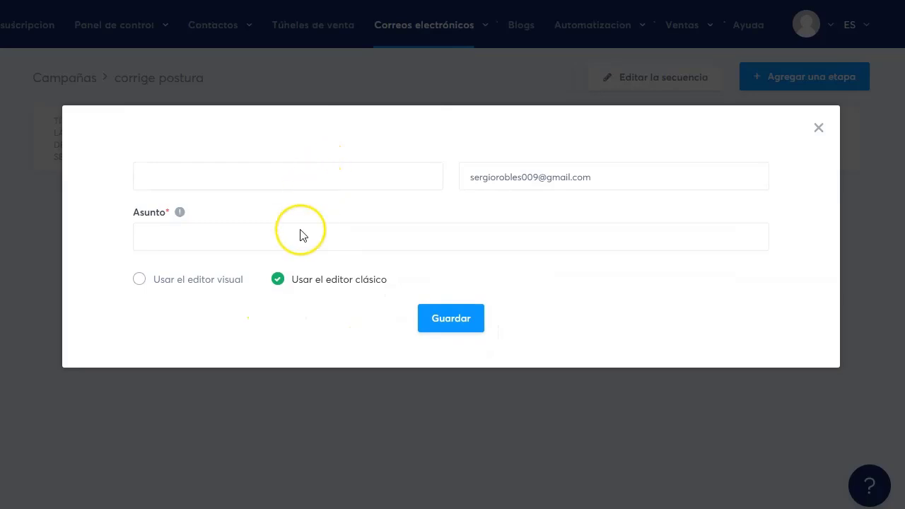
Copy the "Musculo #1 SOLUCIONA los problemas para dormir..." subject line from the Word document and paste it as the new email's Asunto
key("alt+Tab")
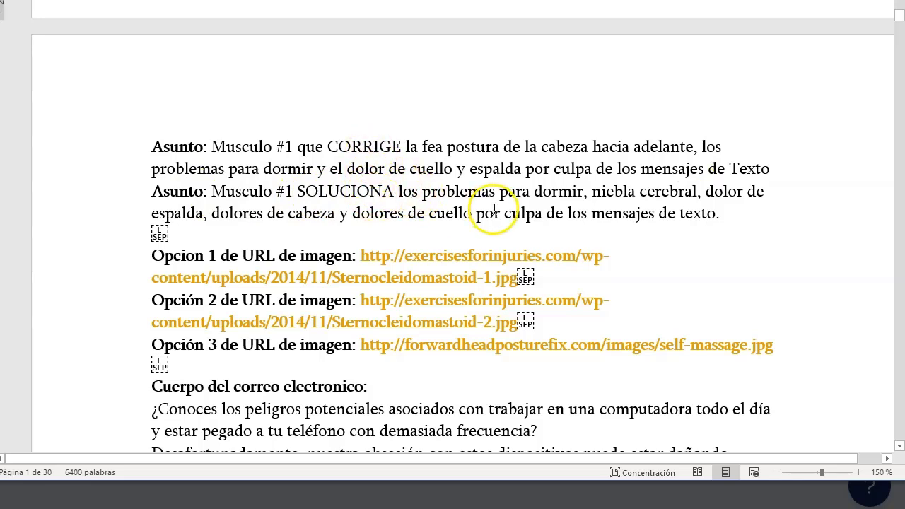
double_click(338, 191)
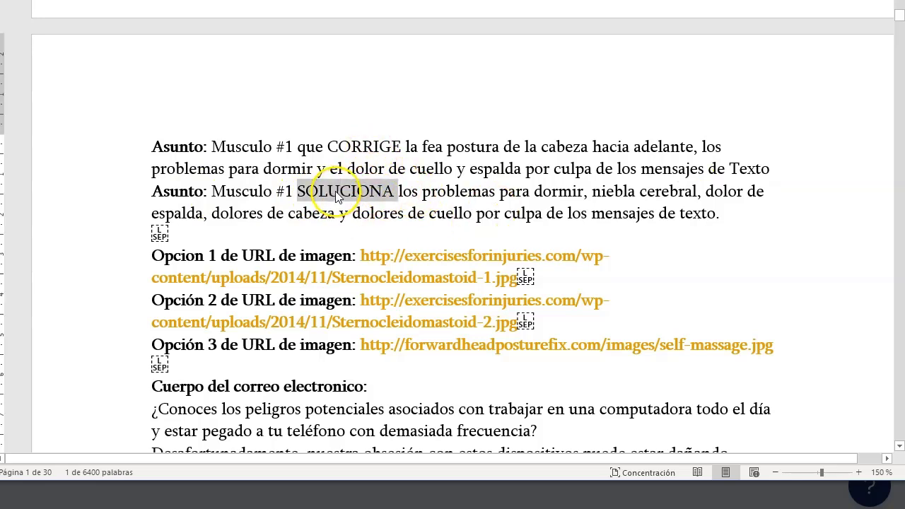
double_click(374, 146)
left_click(503, 147)
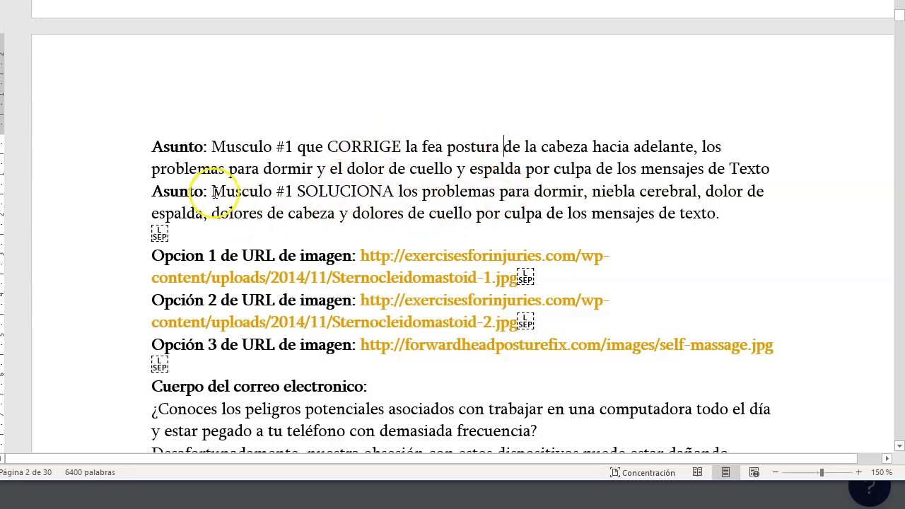
left_click_drag(214, 193, 704, 214)
right_click(519, 198)
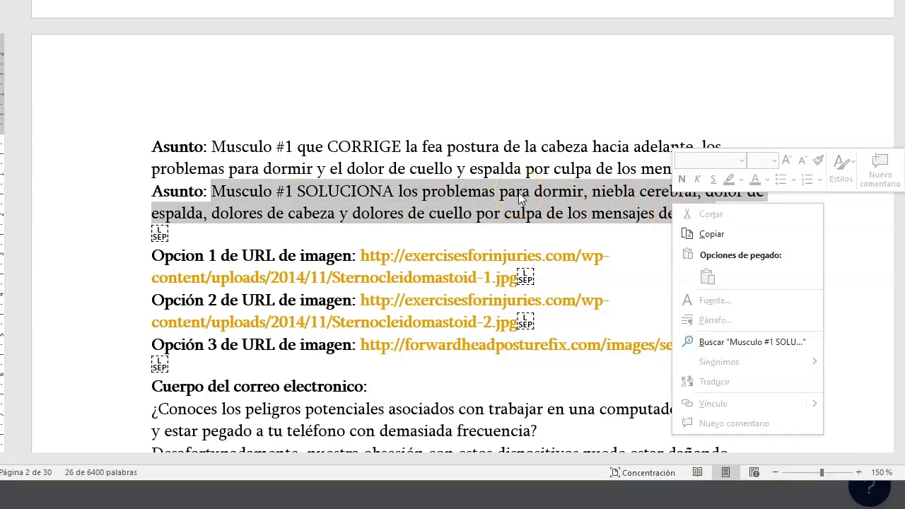
left_click(715, 233)
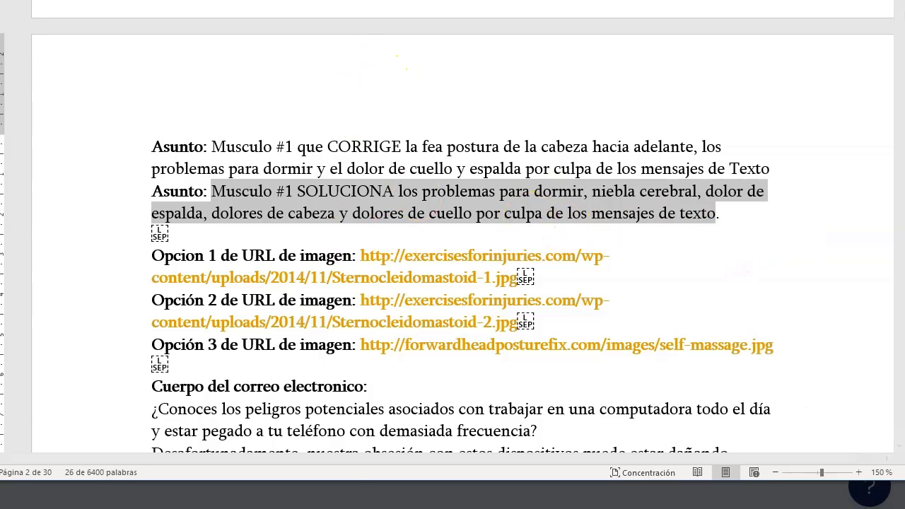
key("alt+Tab")
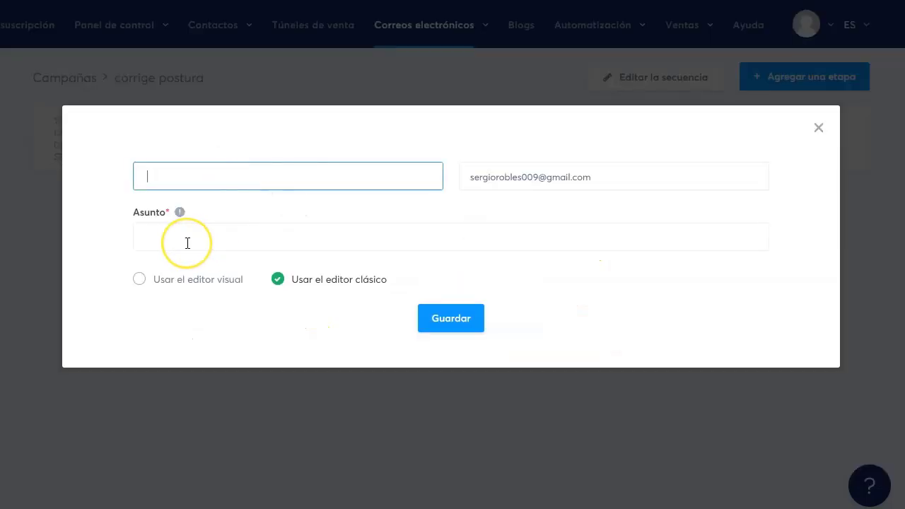
left_click(188, 243)
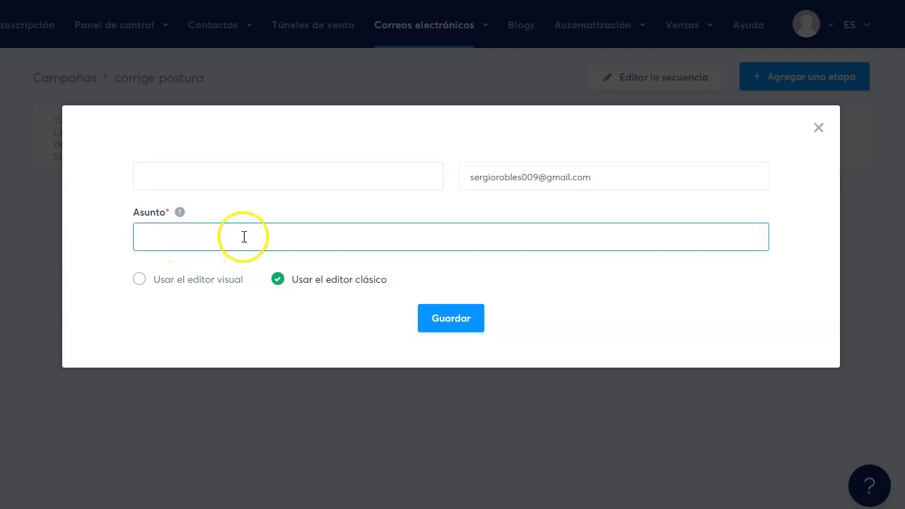
key("ctrl+v")
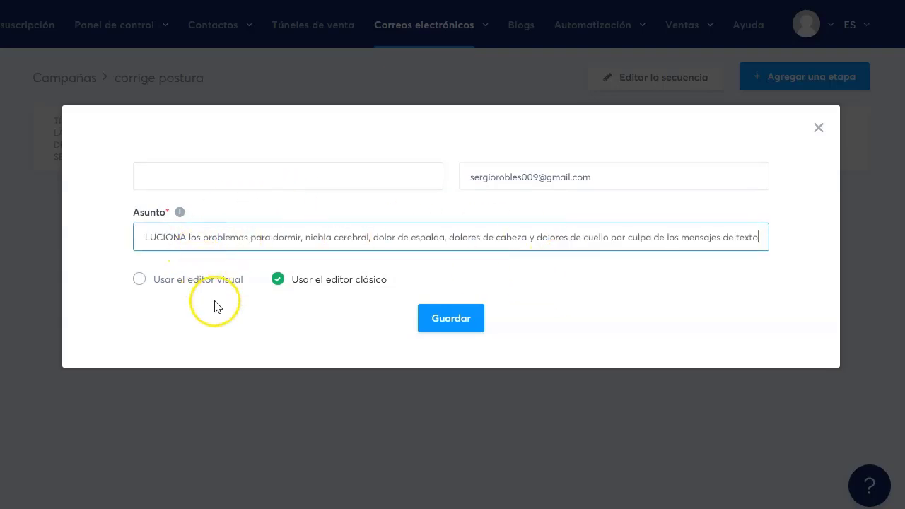
Fill in a valid sender name and sender email, choose the classic editor (editor clásico) and save the email
left_click(264, 172)
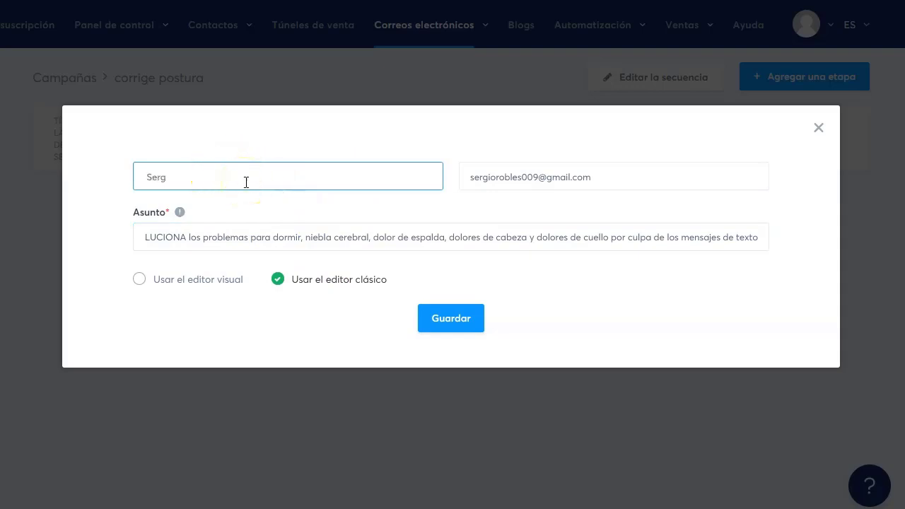
left_click(441, 321)
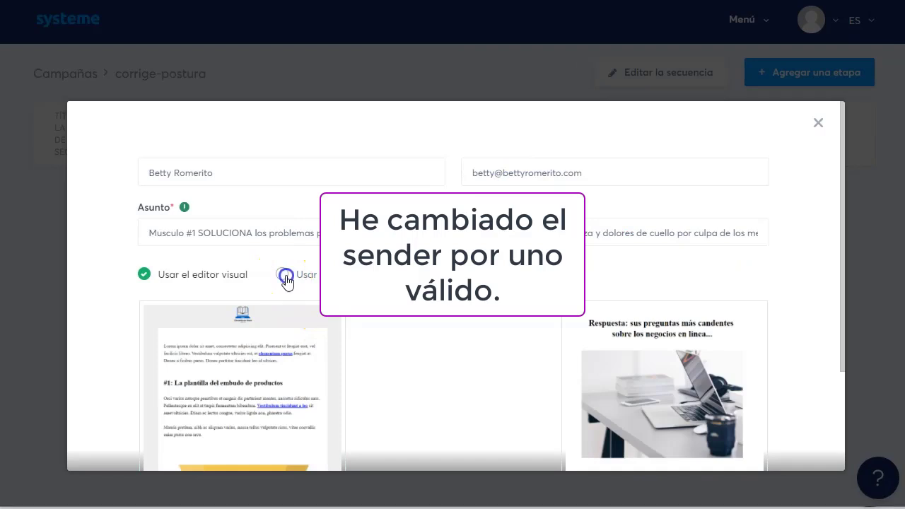
left_click(283, 275)
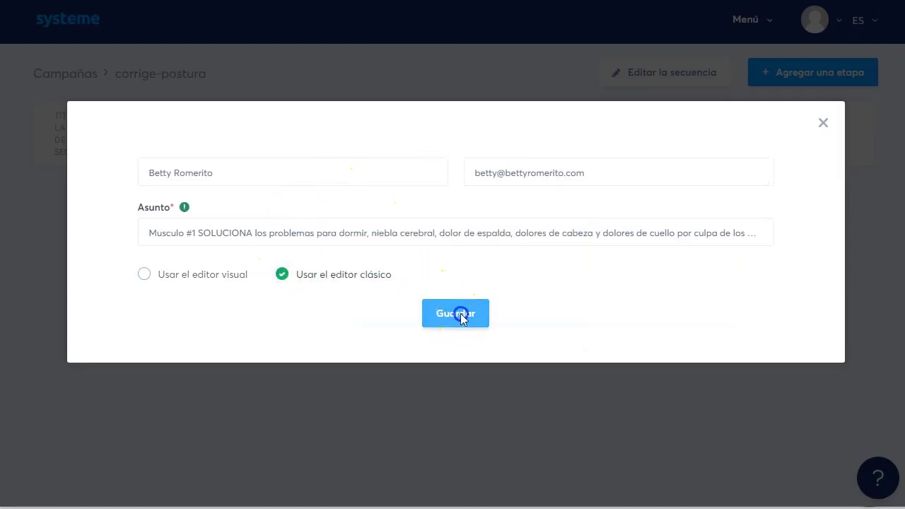
left_click(460, 315)
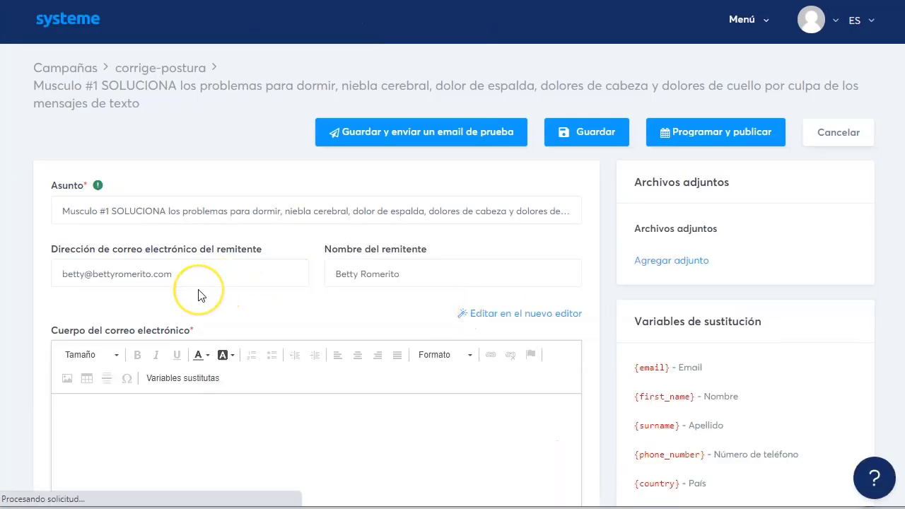
Switch back to the Word document and find the body text under "Cuerpo del correo electronico"
scroll(198, 296, "down", 3)
scroll(207, 314, "down", 1)
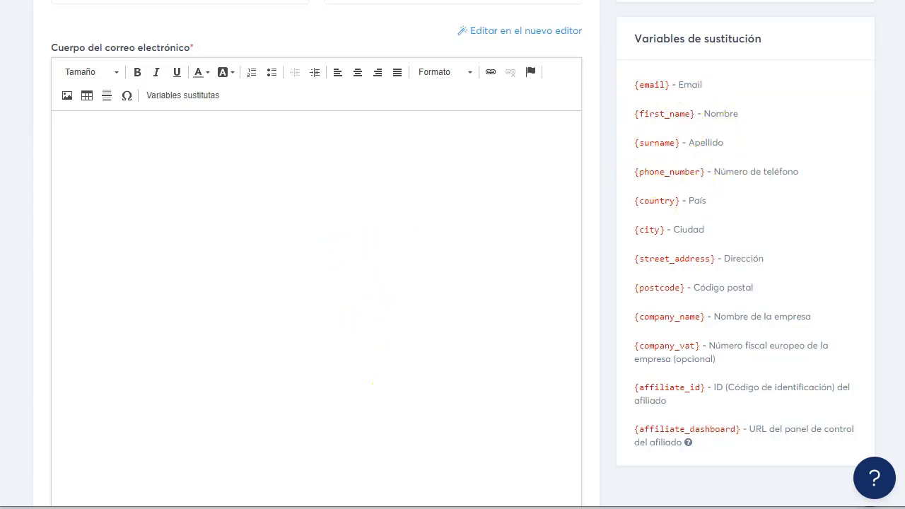
key("alt+Tab")
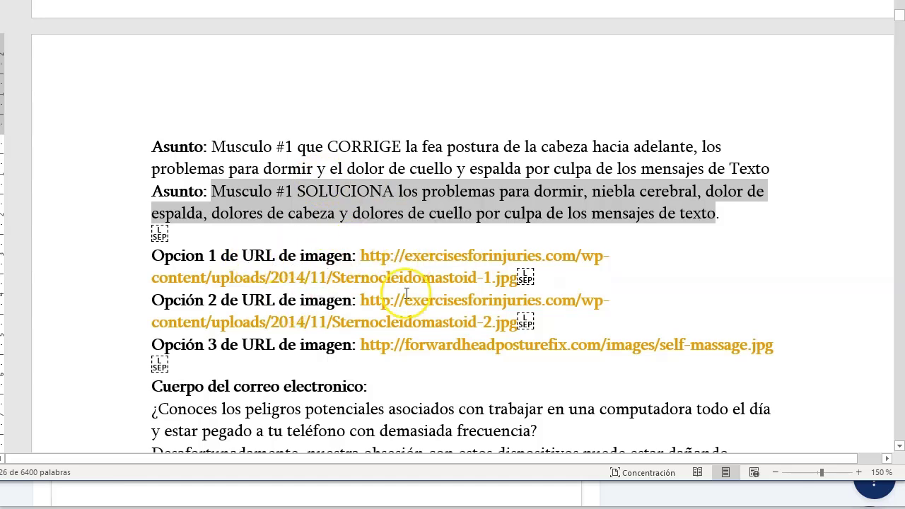
scroll(212, 304, "down", 3)
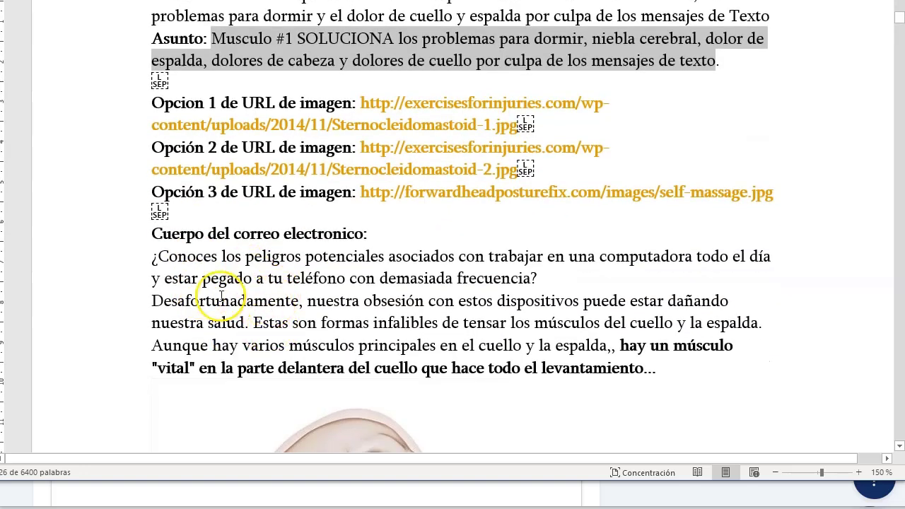
left_click_drag(190, 272, 555, 353)
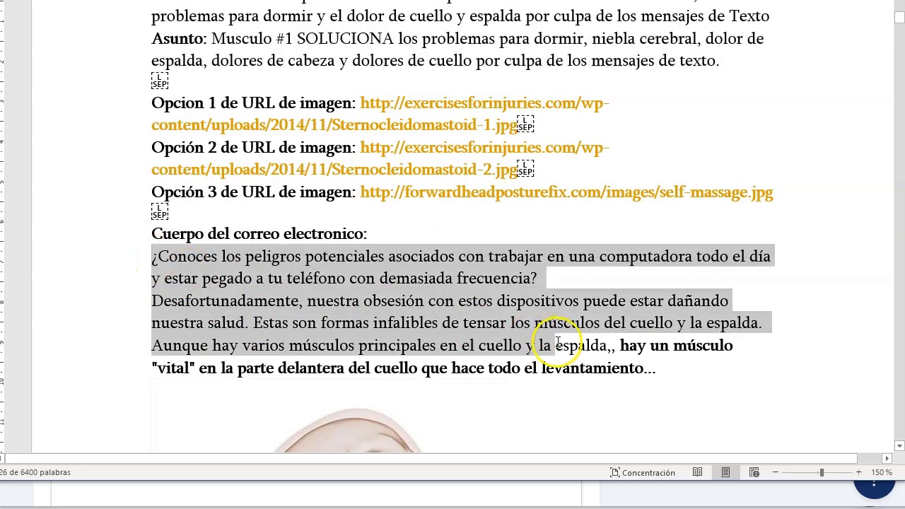
scroll(561, 353, "down", 9)
scroll(567, 355, "down", 5)
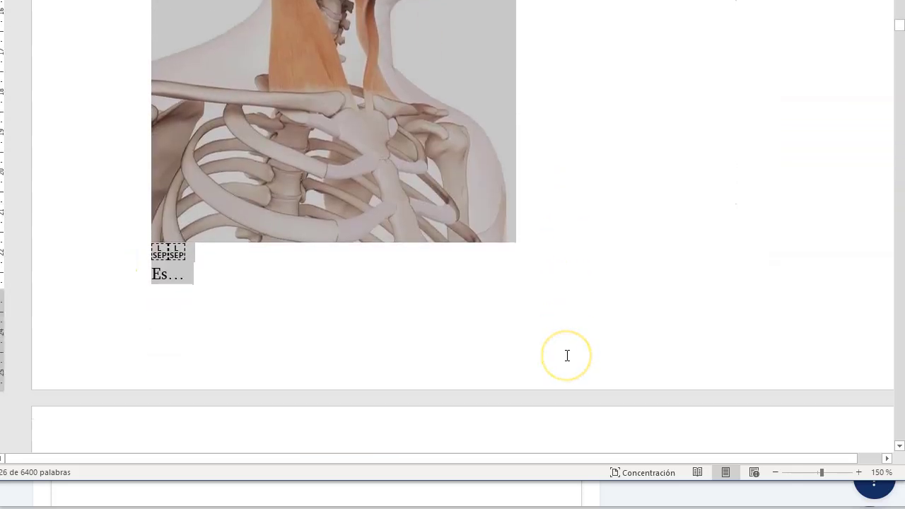
left_click(166, 198)
left_click(200, 205)
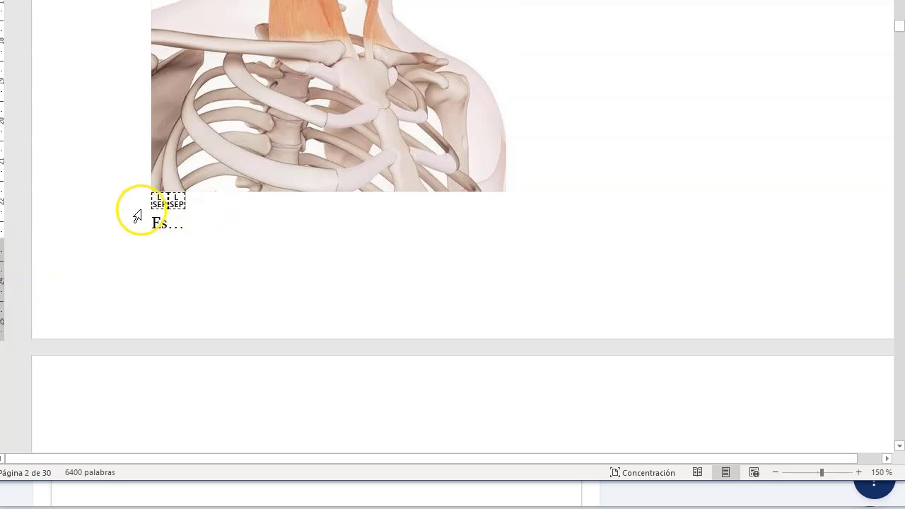
Copy the body paragraphs from "¿Conoces los peligros" to "hace todo el levantamiento..." in Word and paste them into the Systeme.io email body
scroll(237, 226, "up", 15)
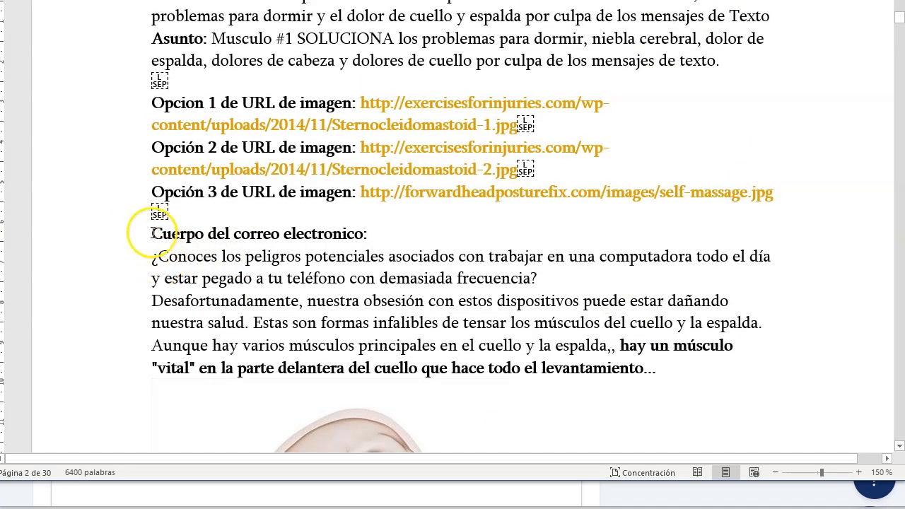
left_click_drag(152, 256, 682, 370)
key("ctrl+c")
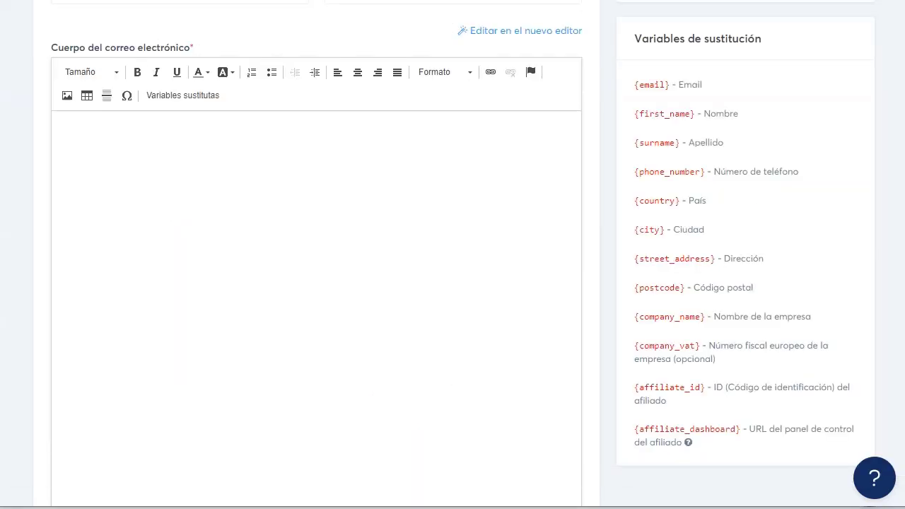
left_click(275, 491)
left_click(103, 159)
key("ctrl+v")
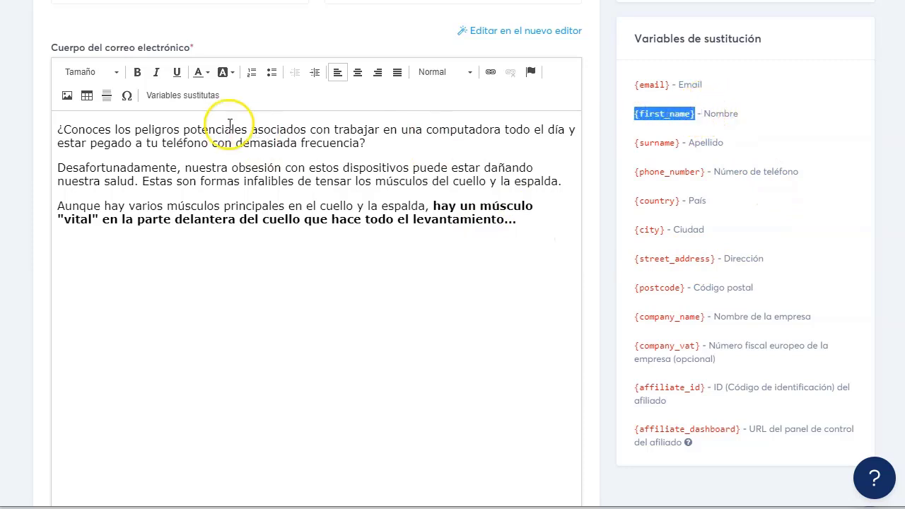
Add the greeting "hola {first_name}" on its own line above the first paragraph of the email body
left_click(62, 130)
key("Return")
key("Up")
type("h")
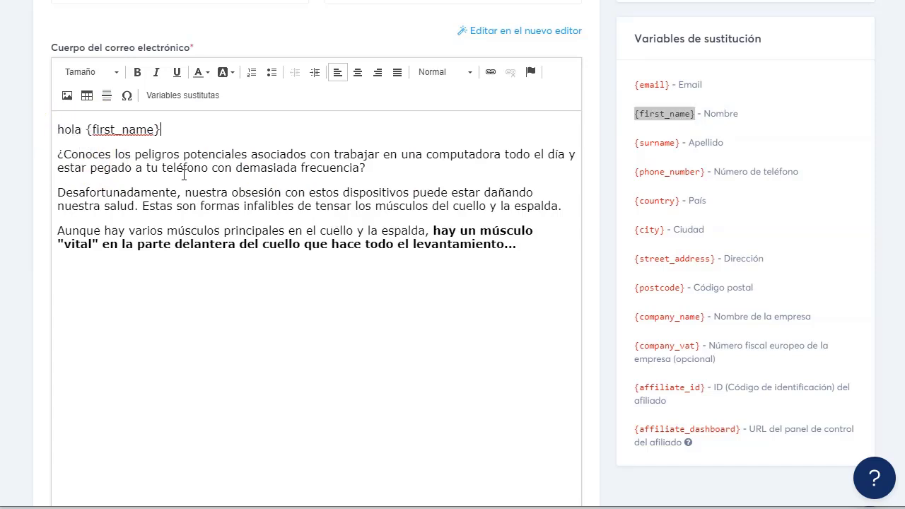
Copy the neck muscle picture from the Word document and paste it below the email's paragraphs
double_click(92, 154)
left_click(549, 255)
key("alt+Tab")
scroll(346, 198, "up", 3)
scroll(346, 199, "down", 1)
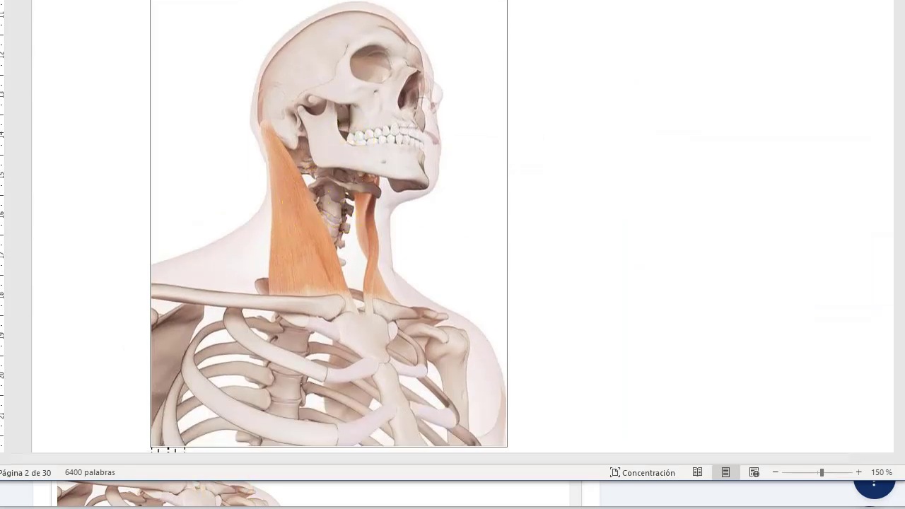
Copy the text from the numbered muscle list through "La respuesta se puede encontrar en esta página" in Word and paste it below the email's picture
scroll(282, 258, "down", 7)
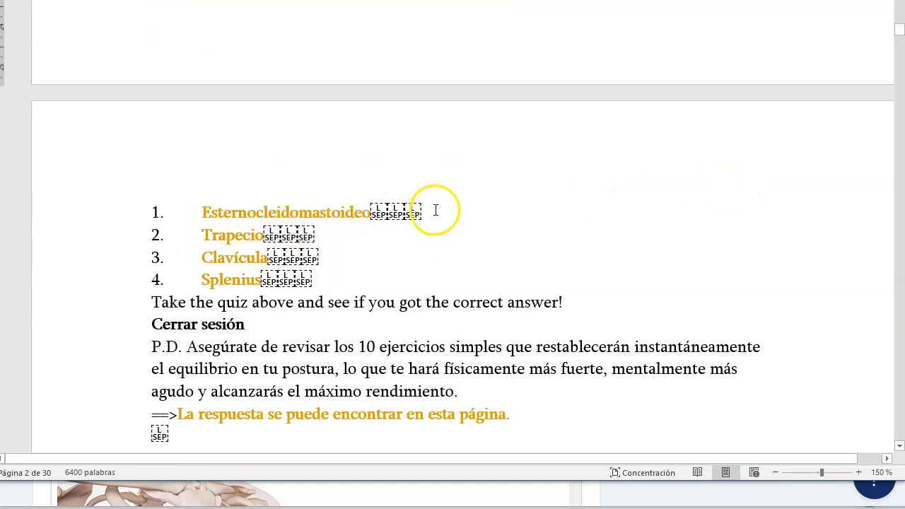
key("BackSpace")
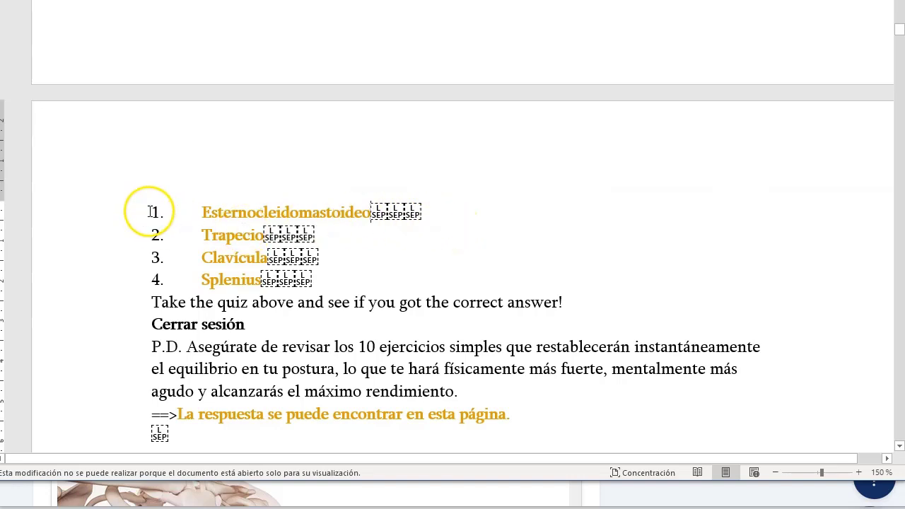
left_click_drag(152, 212, 513, 355)
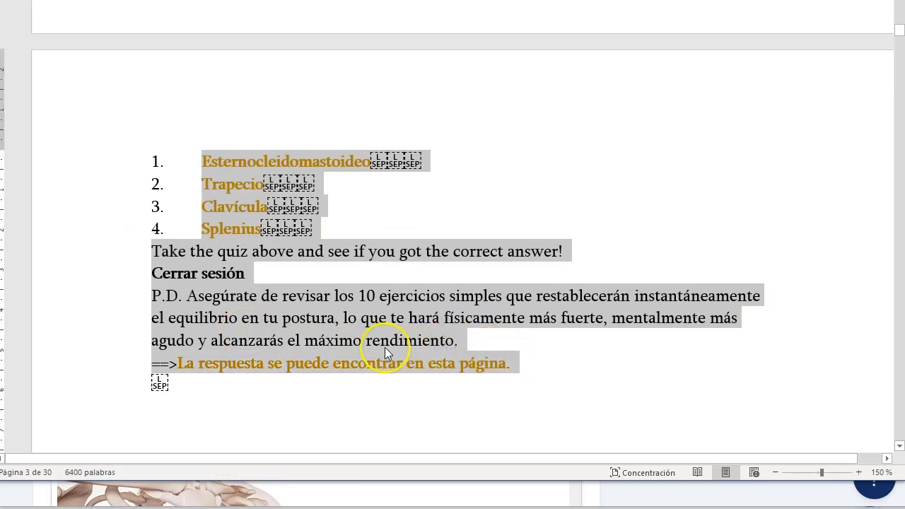
key("alt+Tab")
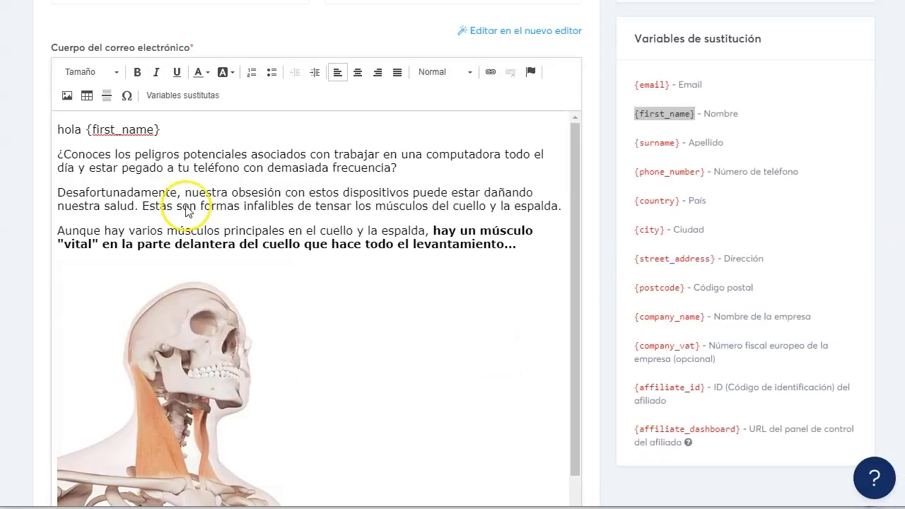
scroll(345, 299, "down", 4)
scroll(386, 373, "down", 1)
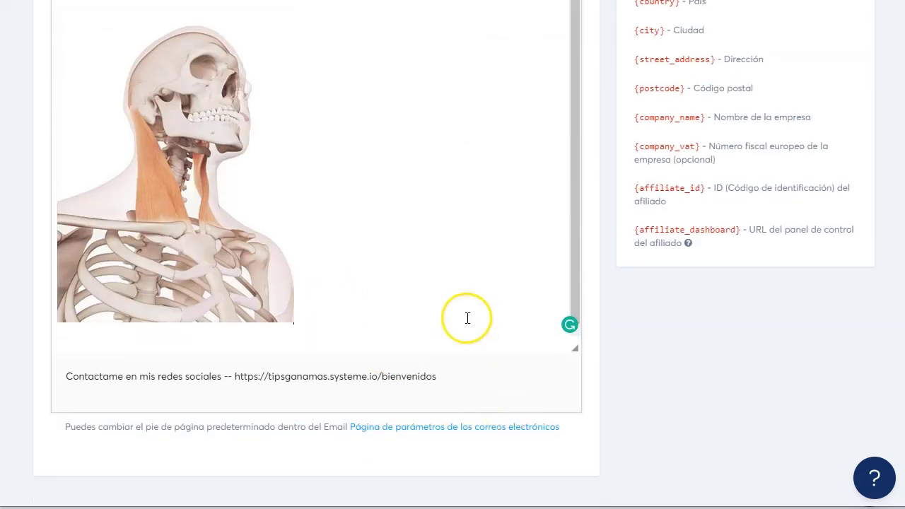
scroll(466, 318, "down", 5)
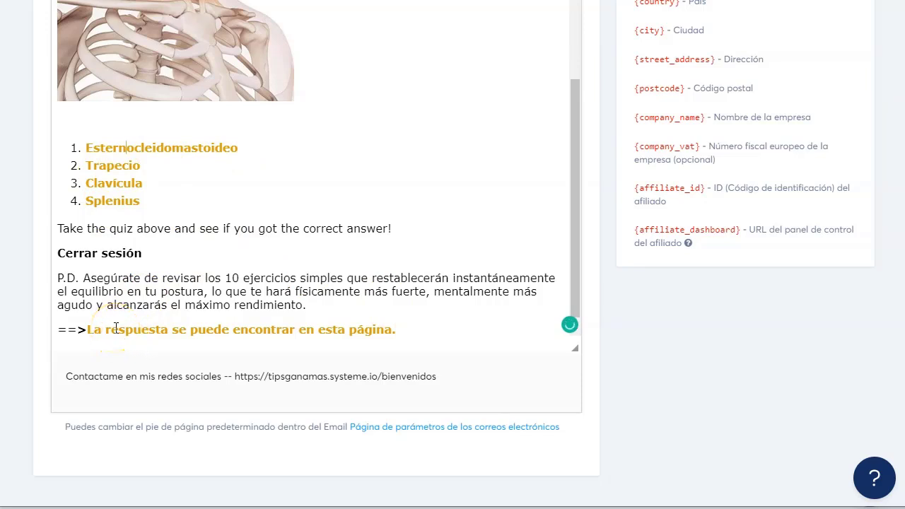
Select the email's "==>La respuesta se puede encontrar en esta página." line and copy a link from the product's HotLinks Alternativos in Hotmart
left_click_drag(402, 333, 83, 330)
left_click(174, 328)
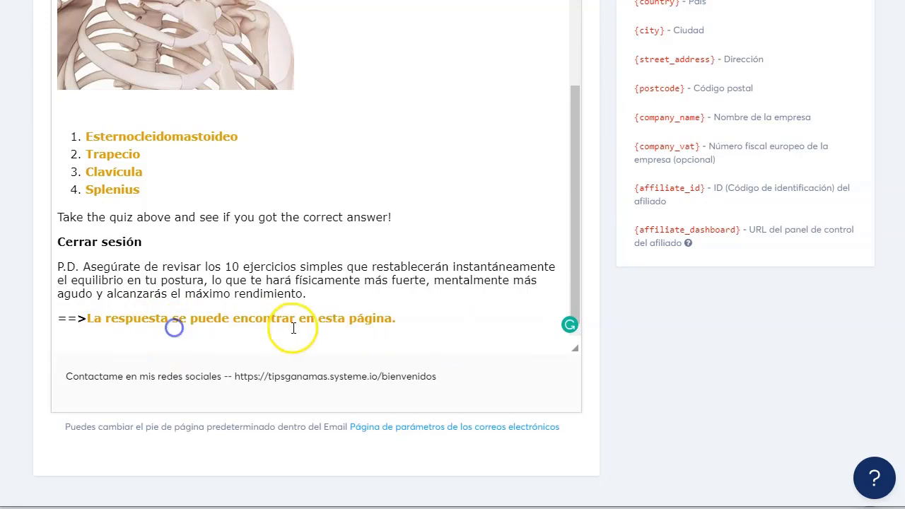
left_click_drag(408, 319, 80, 305)
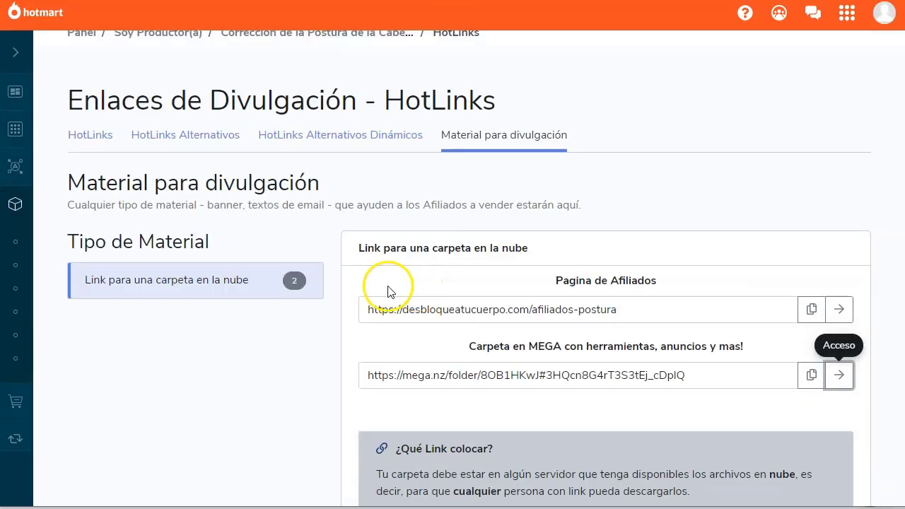
scroll(388, 291, "up", 1)
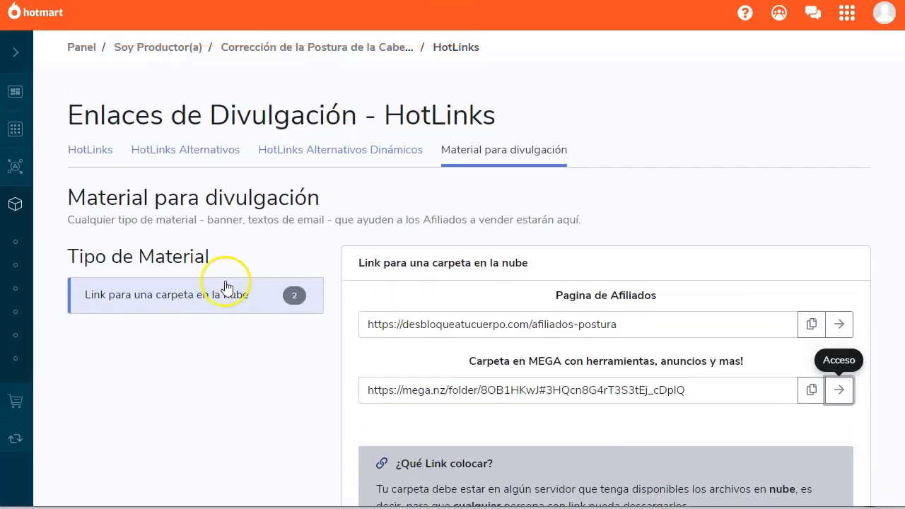
left_click(95, 149)
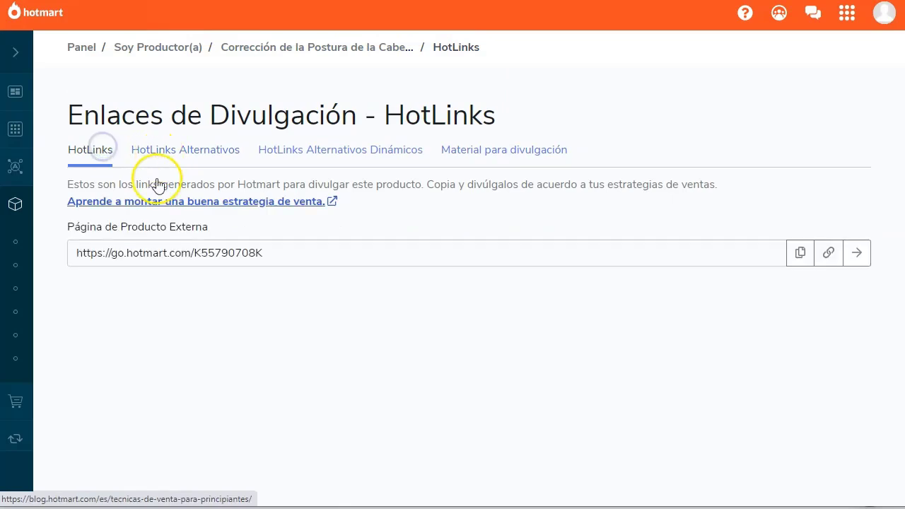
left_click(190, 152)
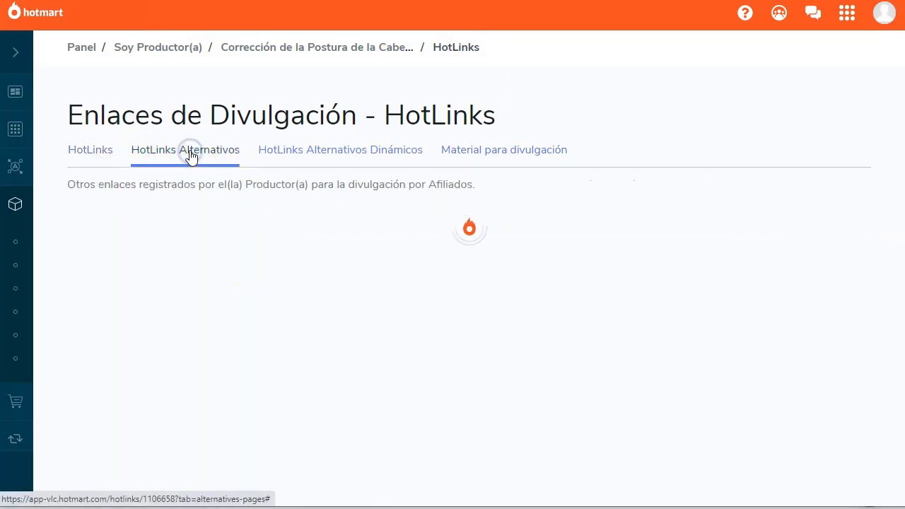
scroll(259, 303, "down", 2)
left_click_drag(345, 349, 70, 348)
key("ctrl+c")
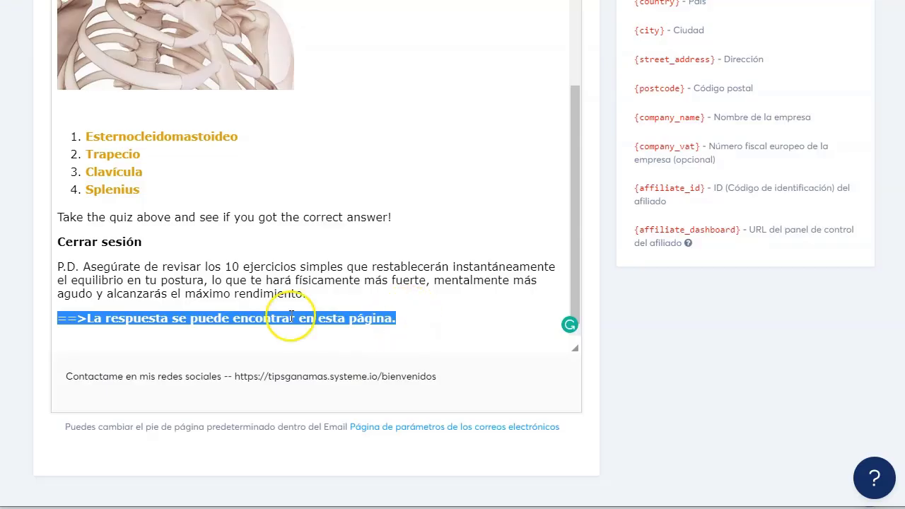
scroll(396, 256, "up", 1)
scroll(397, 226, "up", 5)
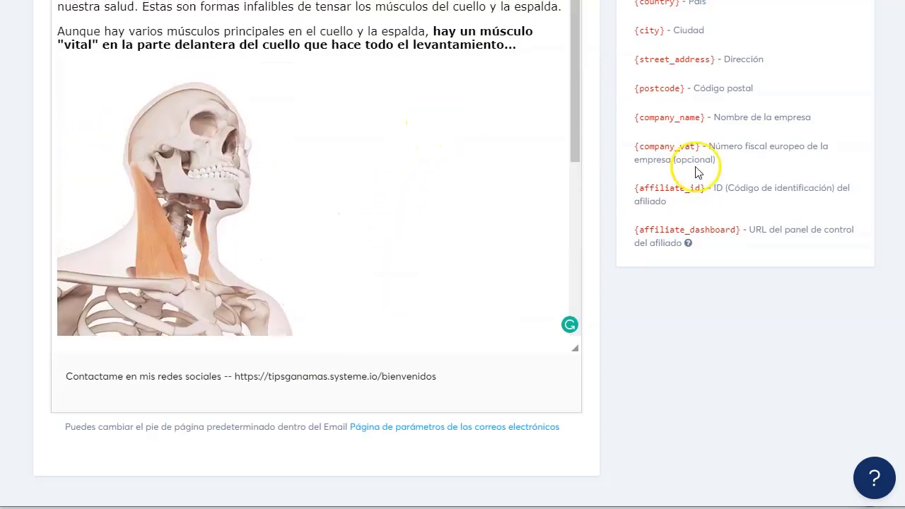
scroll(697, 171, "up", 4)
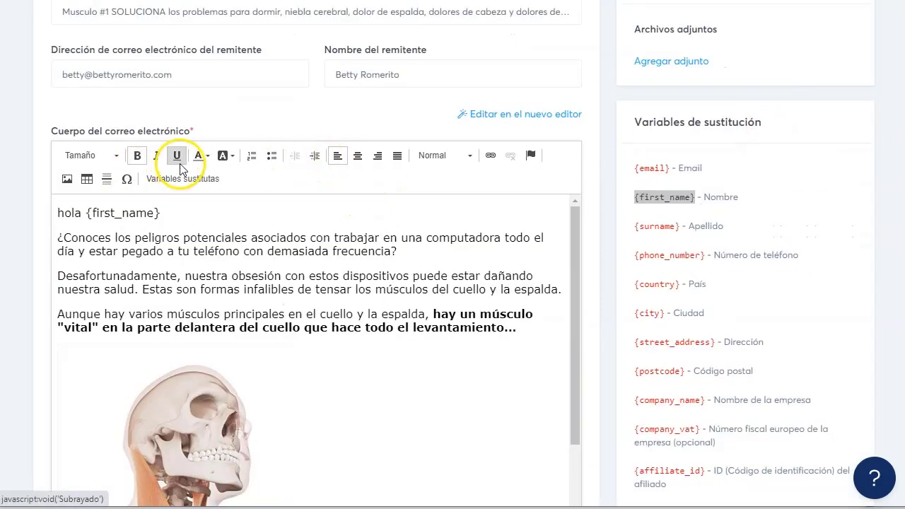
left_click(490, 155)
key("ctrl+v")
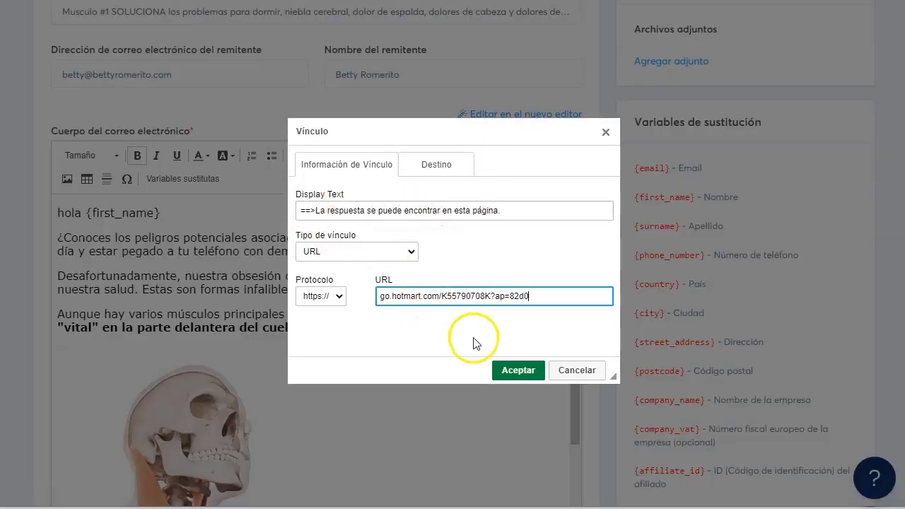
left_click(446, 170)
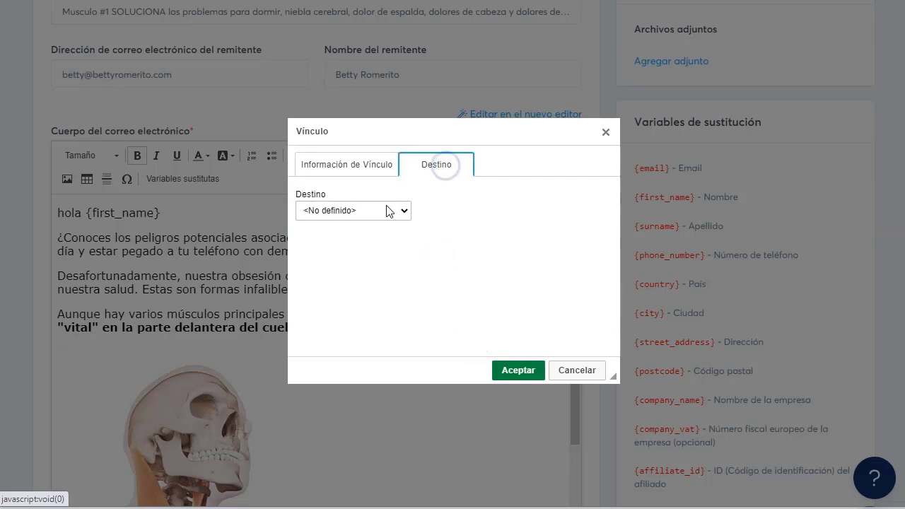
left_click(386, 210)
left_click(383, 259)
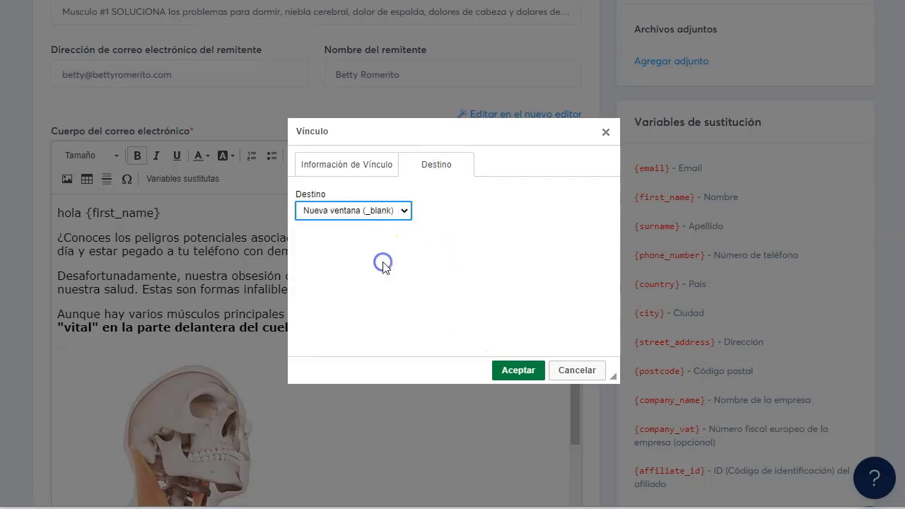
left_click(346, 164)
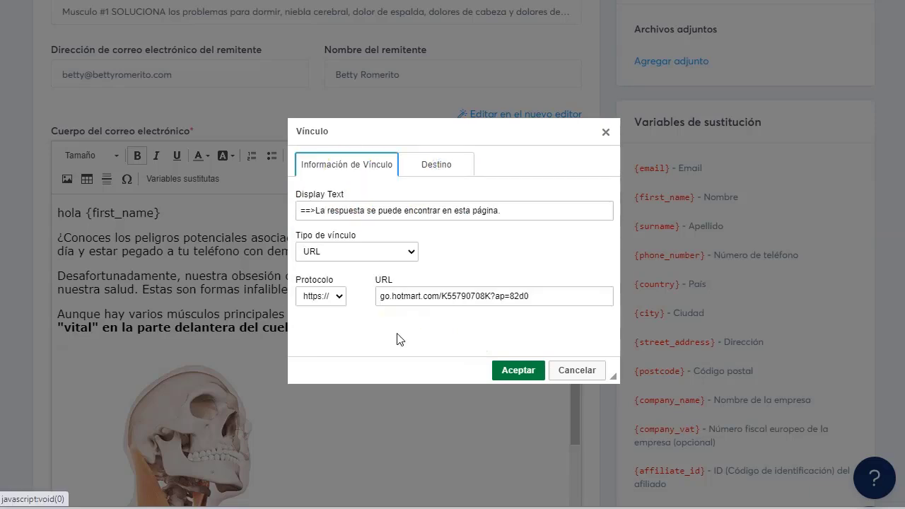
left_click(519, 368)
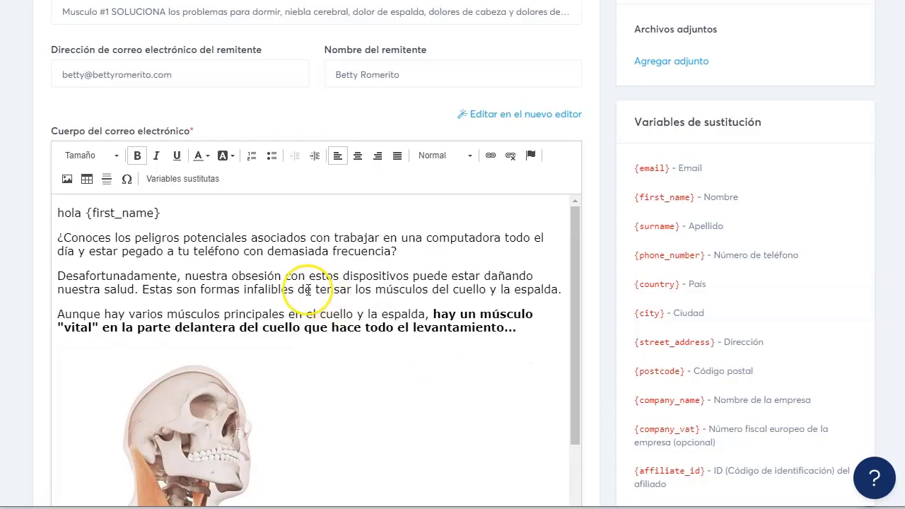
Check the linked line at the end of the email body and save the email
scroll(306, 372, "down", 5)
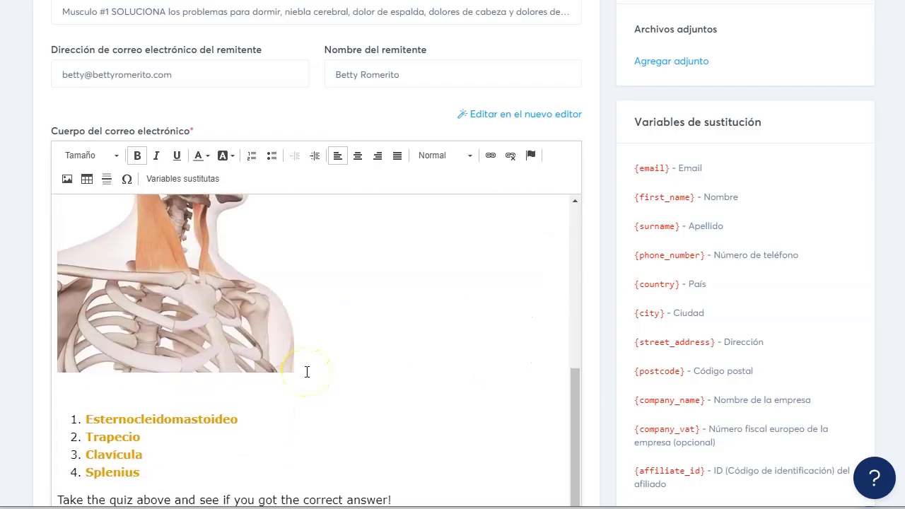
scroll(307, 371, "down", 5)
left_click(428, 394)
scroll(796, 146, "up", 6)
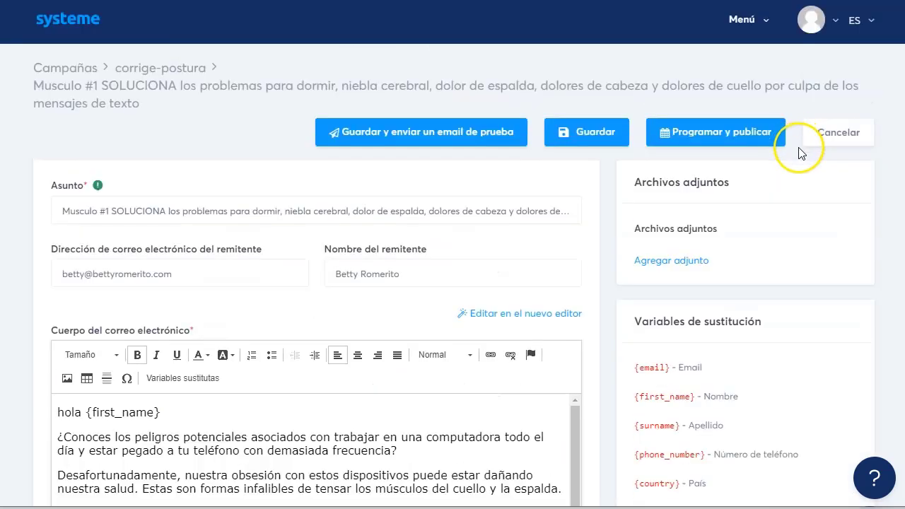
left_click(592, 134)
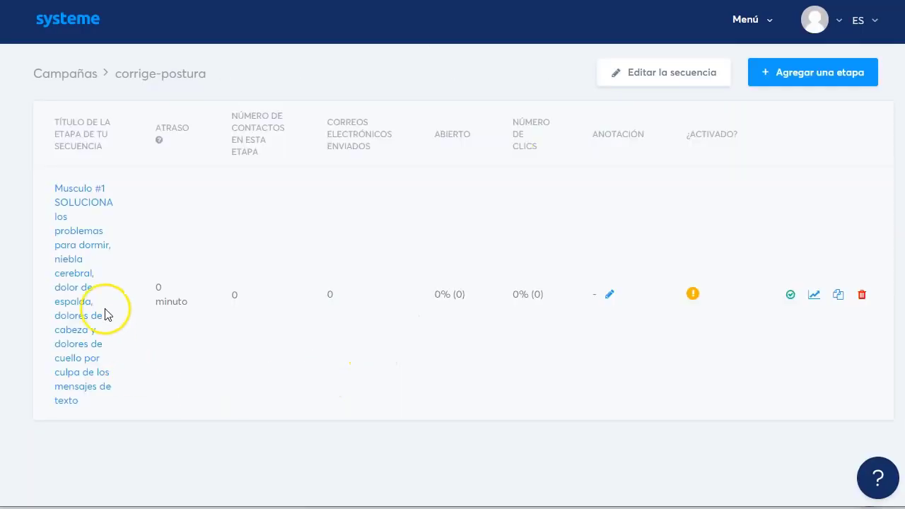
Add a sequence stage using the classic editor, with the subject "¿Necesitas un masaje de cuello?" copied from EMAIL 2 in the Word document
left_click(822, 73)
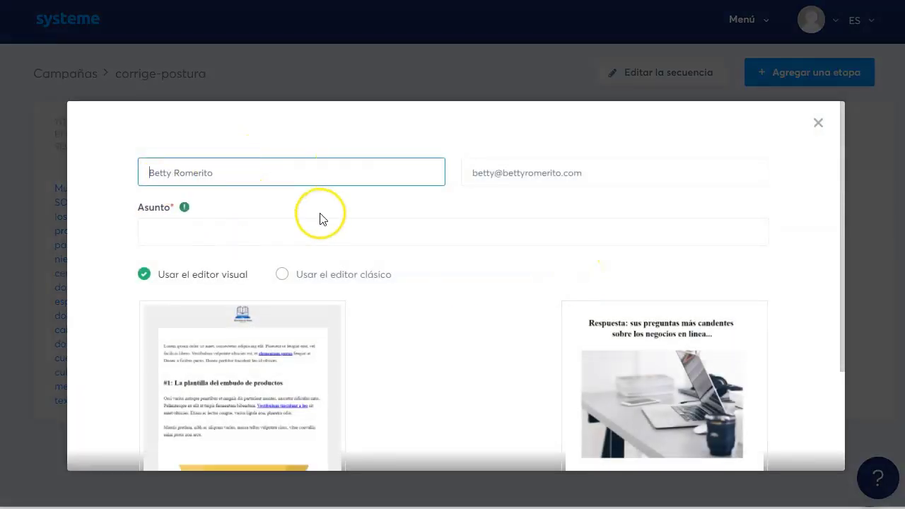
key("alt+Tab")
scroll(300, 300, "down", 7)
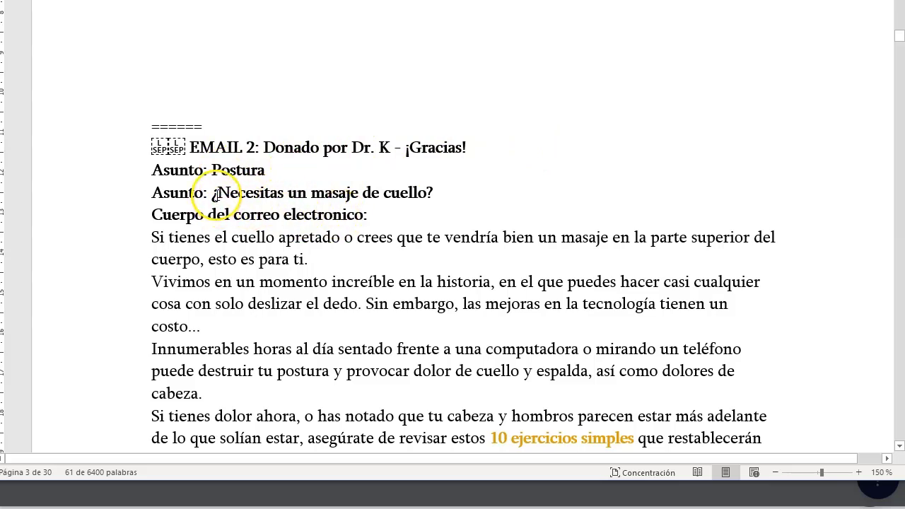
left_click_drag(213, 196, 438, 188)
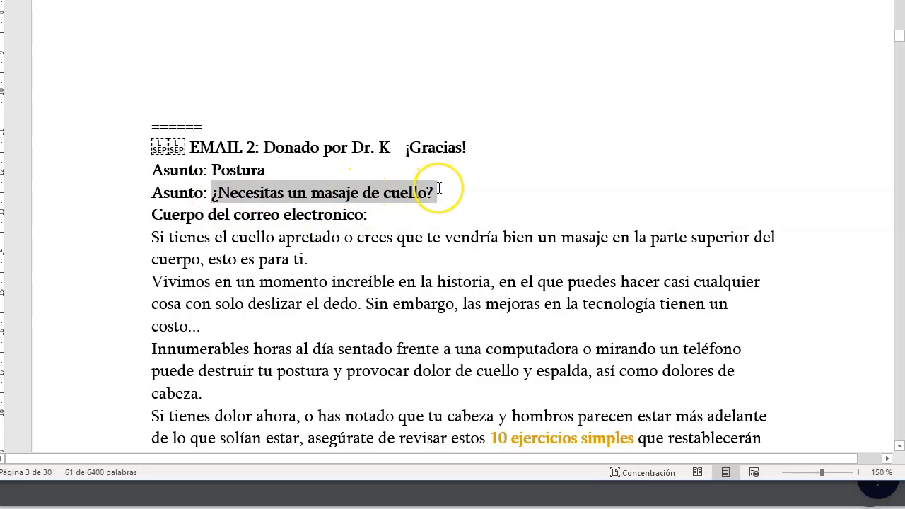
key("ctrl+c")
key("alt+Tab")
left_click(278, 233)
key("ctrl+v")
left_click(283, 277)
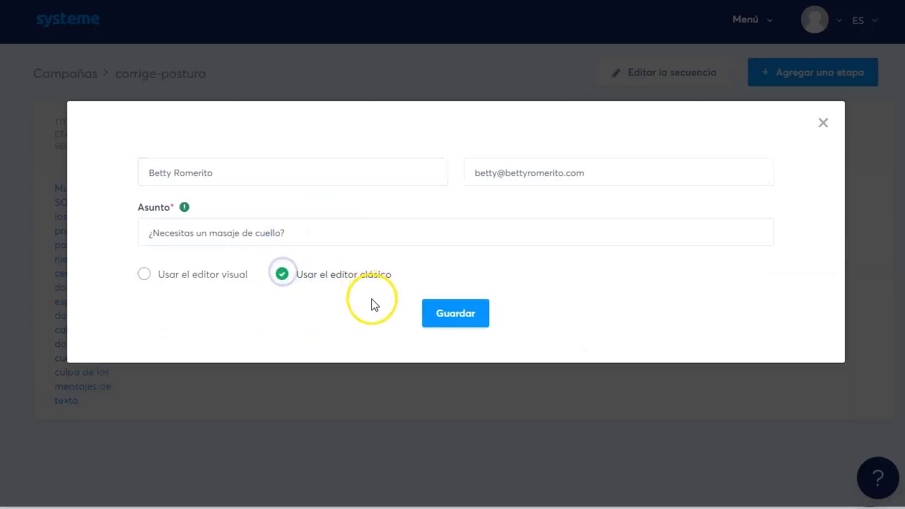
left_click(456, 318)
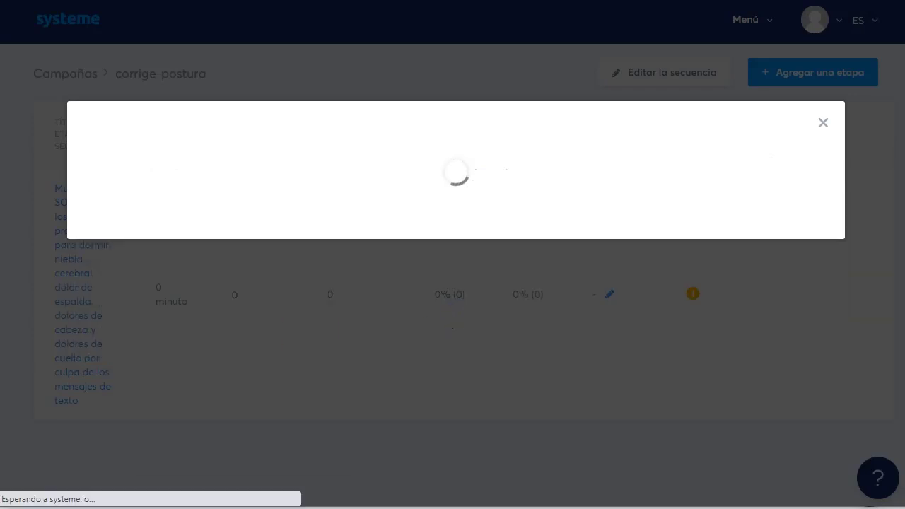
Copy the EMAIL 2 body from "Si tienes el cuello apretado" through "dolor de cuello y espalda" in Word and paste it into the email body
key("alt+Tab")
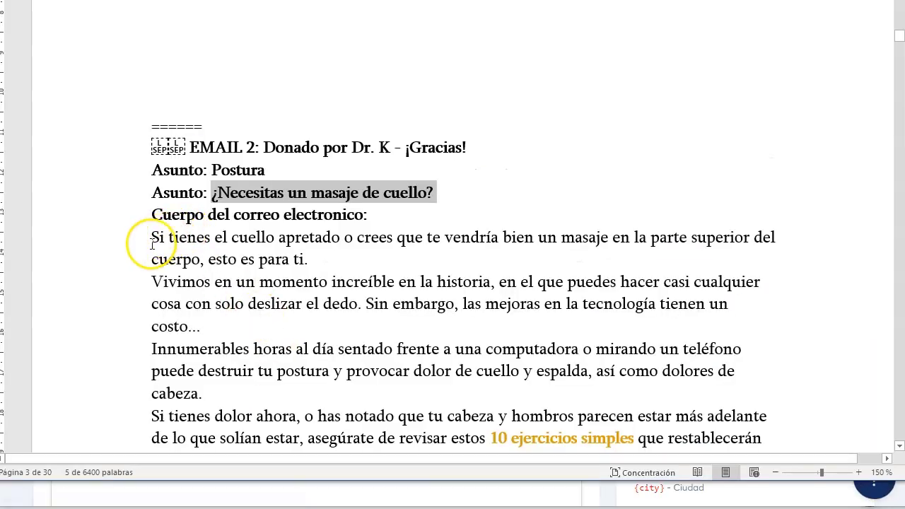
left_click_drag(154, 239, 374, 270)
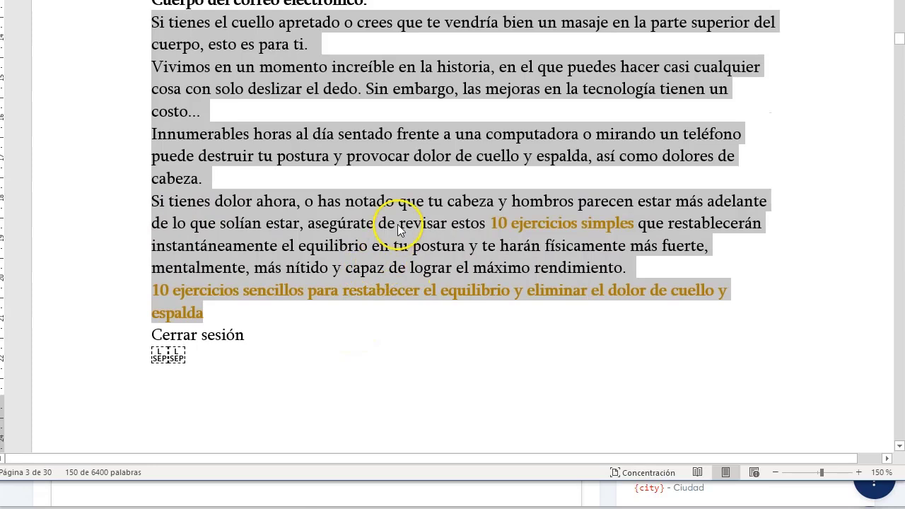
key("ctrl+c")
key("alt+Tab")
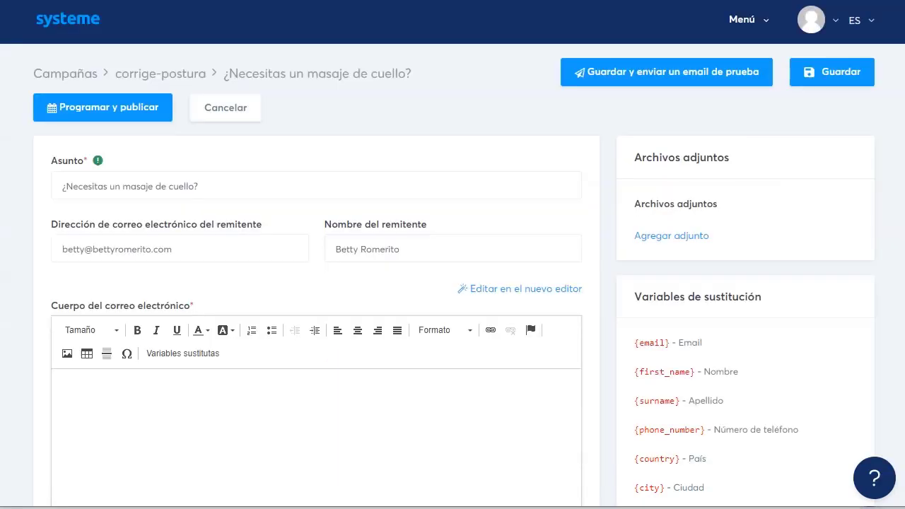
left_click(194, 401)
key("ctrl+v")
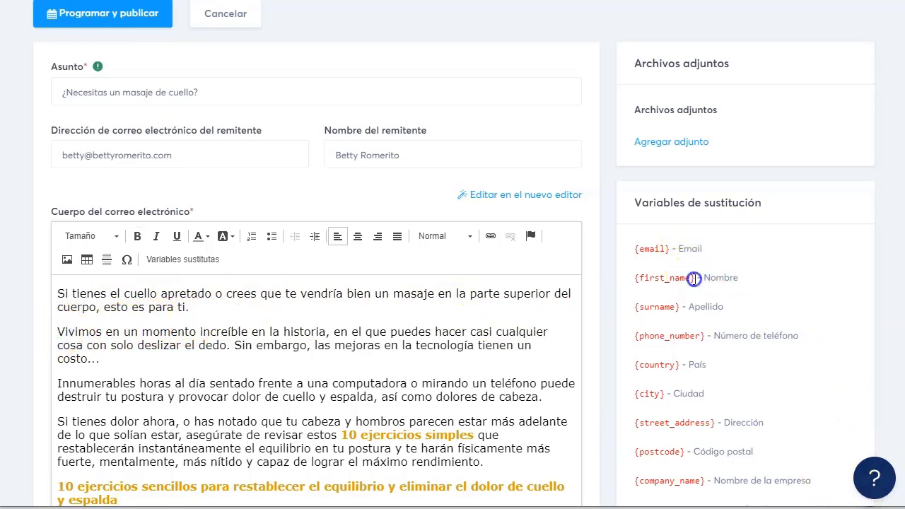
Begin the email's second paragraph with "Asi es {first_name}, " and make "vivimos" lowercase
left_click(58, 331)
type("Asi es")
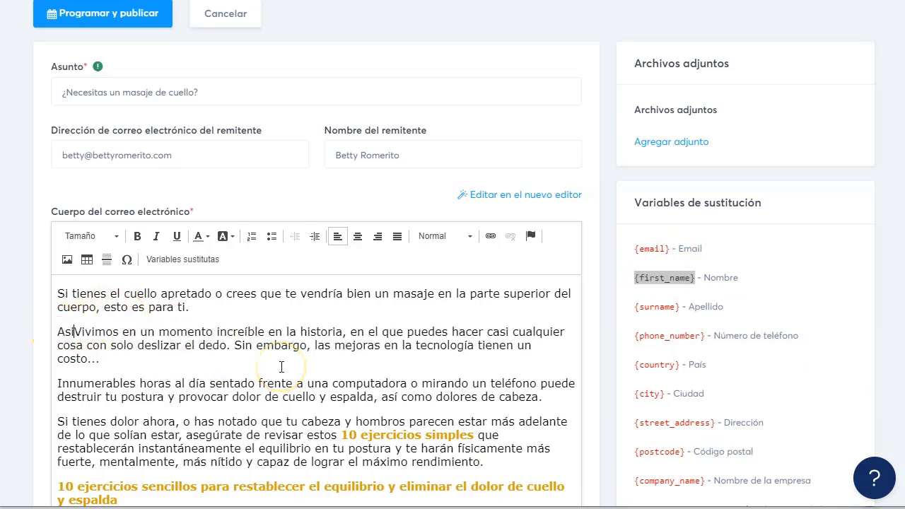
key("ctrl+v")
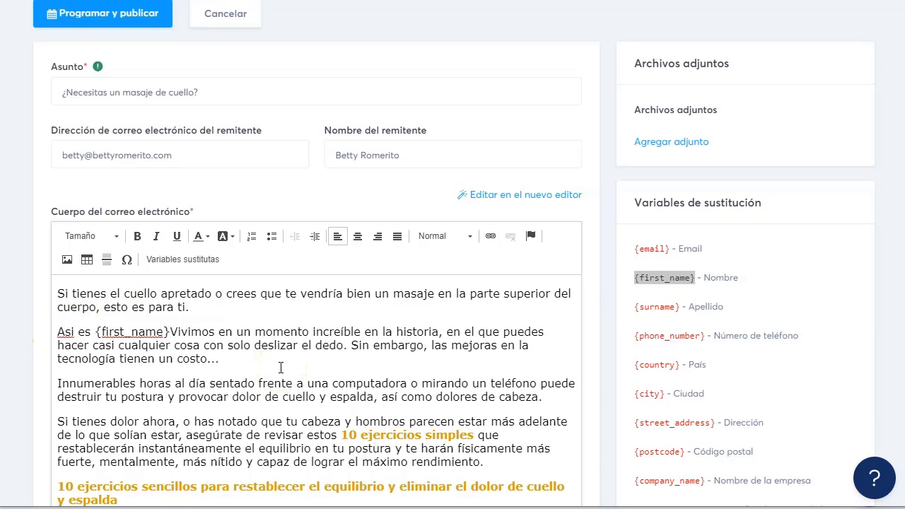
type(",")
key("Delete")
type("v")
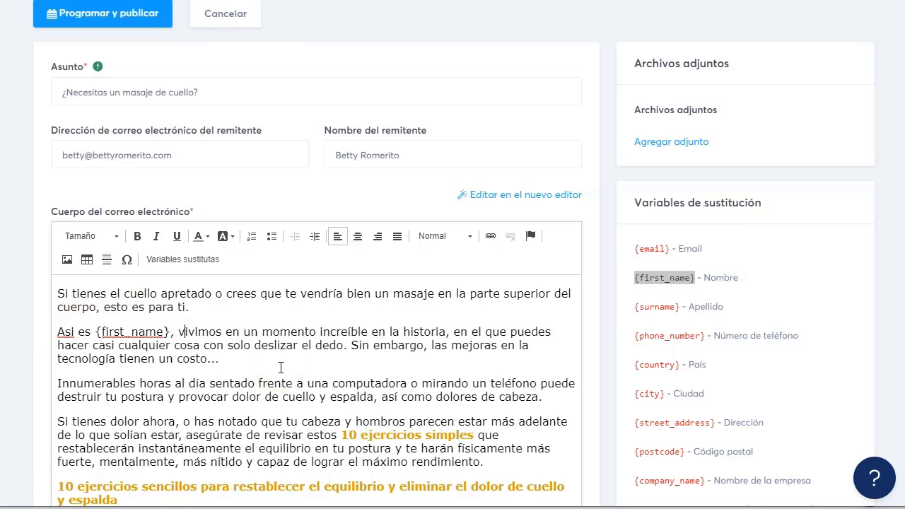
Insert a blank line above the "10 ejercicios sencillos para restablecer el equilibrio" line in the email body
scroll(242, 359, "down", 2)
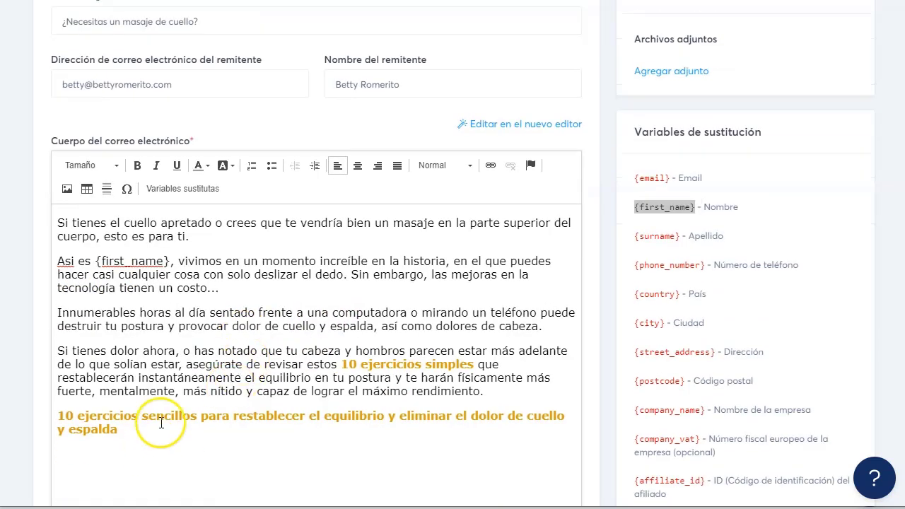
scroll(143, 410, "down", 6)
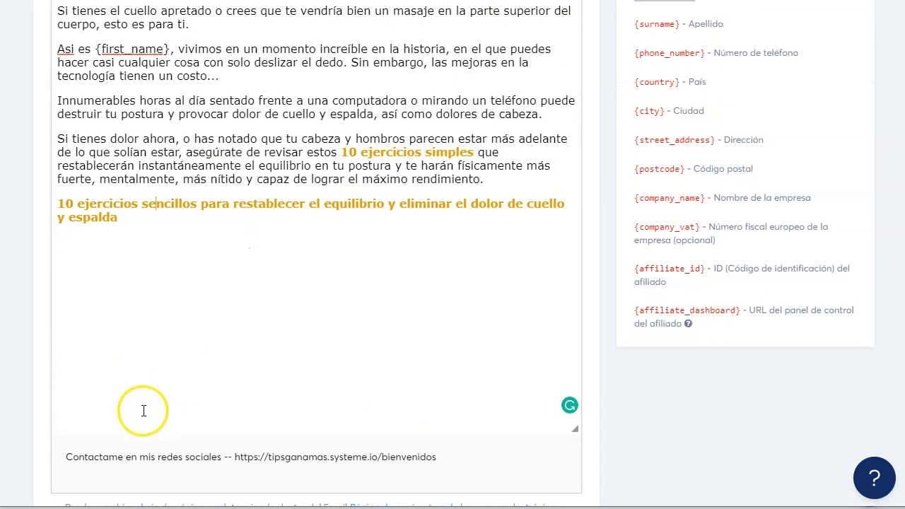
scroll(144, 409, "up", 4)
key("Return")
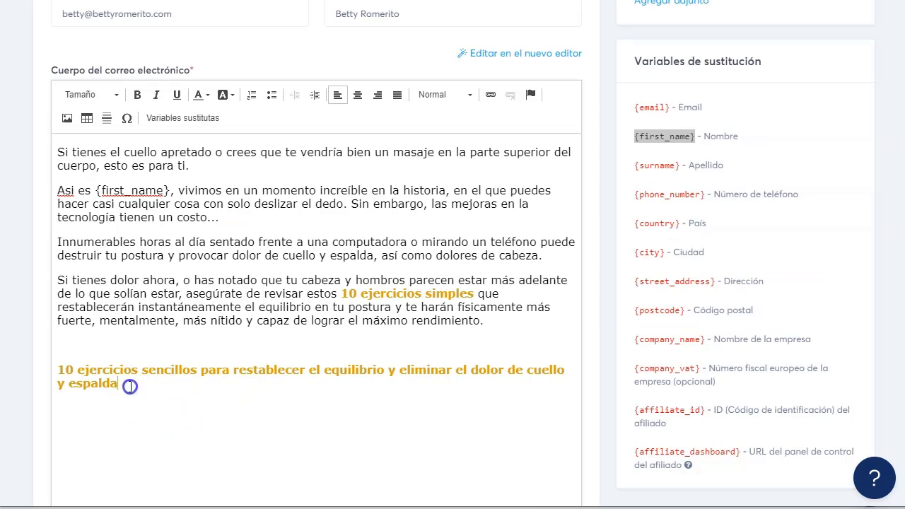
Link the "10 ejercicios sencillos" line to Hotmart's "Pagina de venta en Texto con Precio $19" address and save the email
left_click_drag(129, 386, 81, 371)
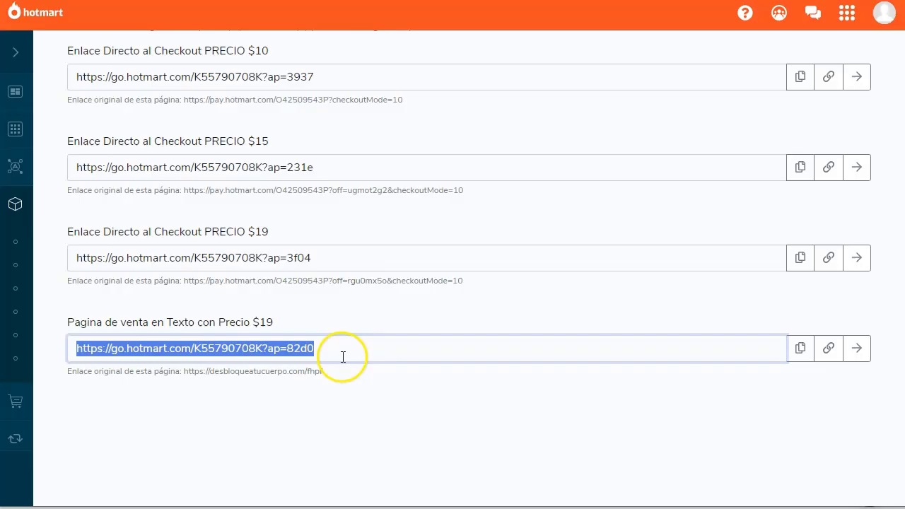
left_click(801, 351)
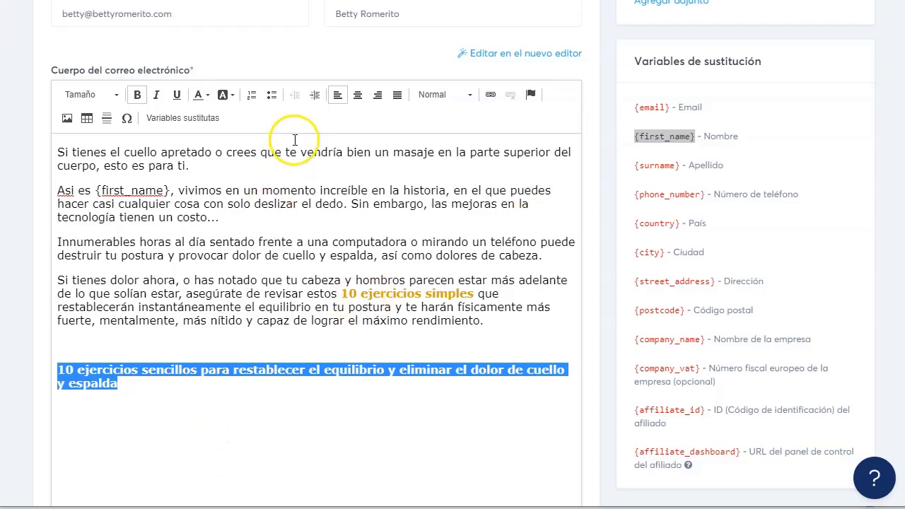
left_click(490, 95)
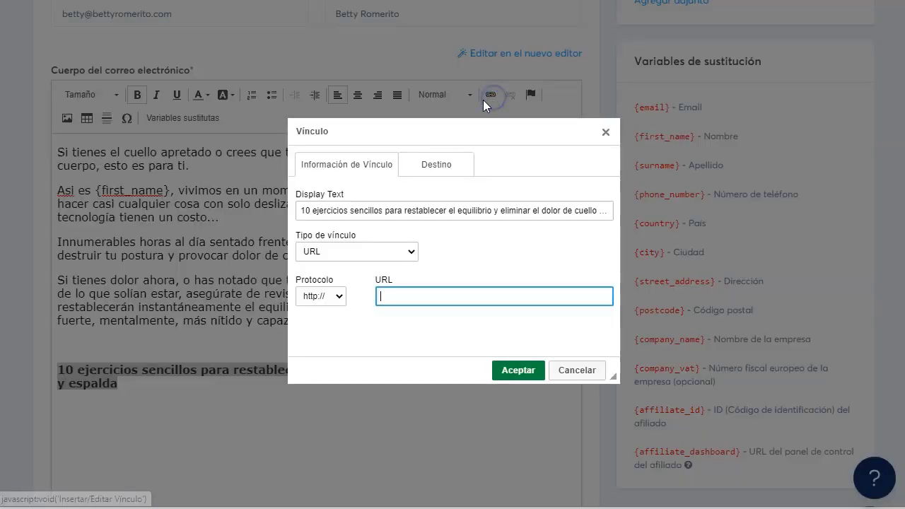
key("ctrl+v")
left_click(519, 370)
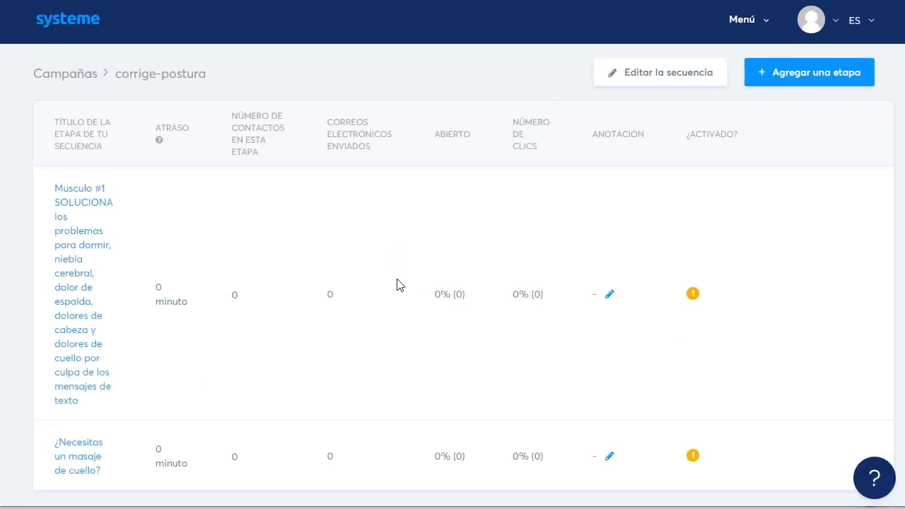
Try to activate both emails in the corrige-postura sequence
scroll(397, 285, "down", 1)
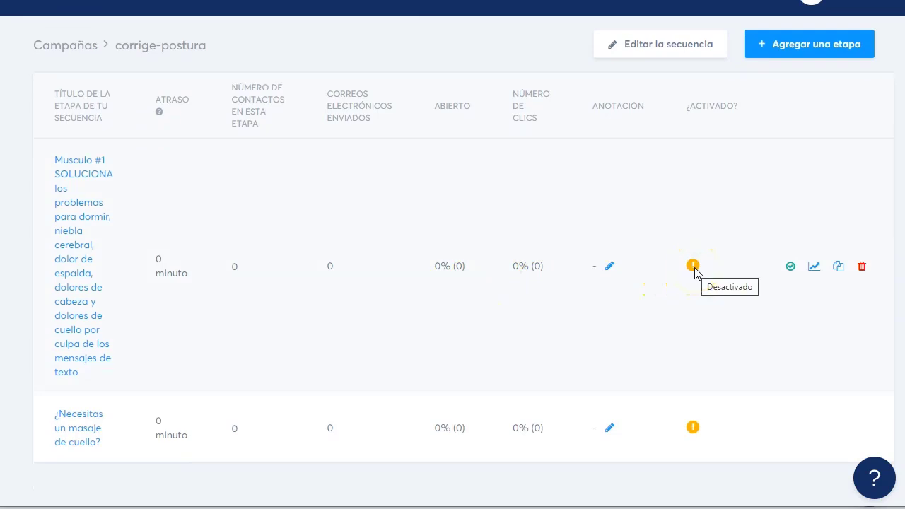
left_click(791, 269)
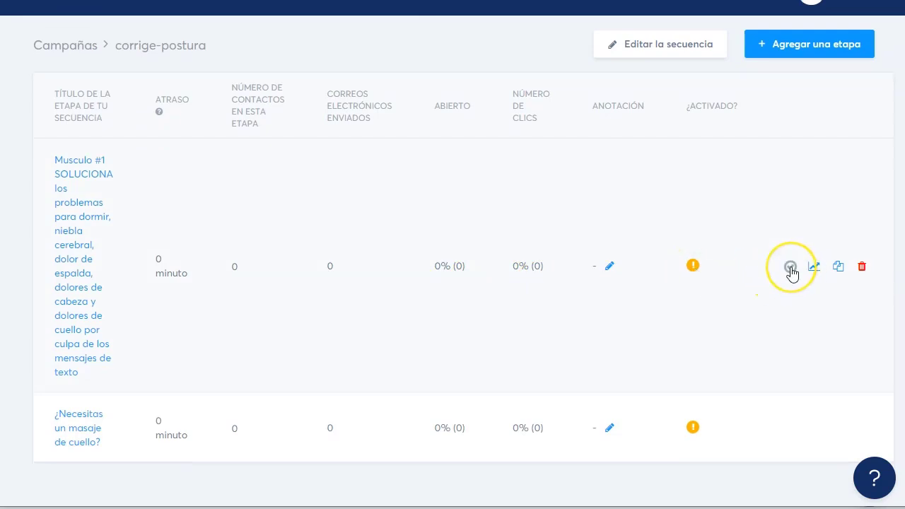
left_click(789, 430)
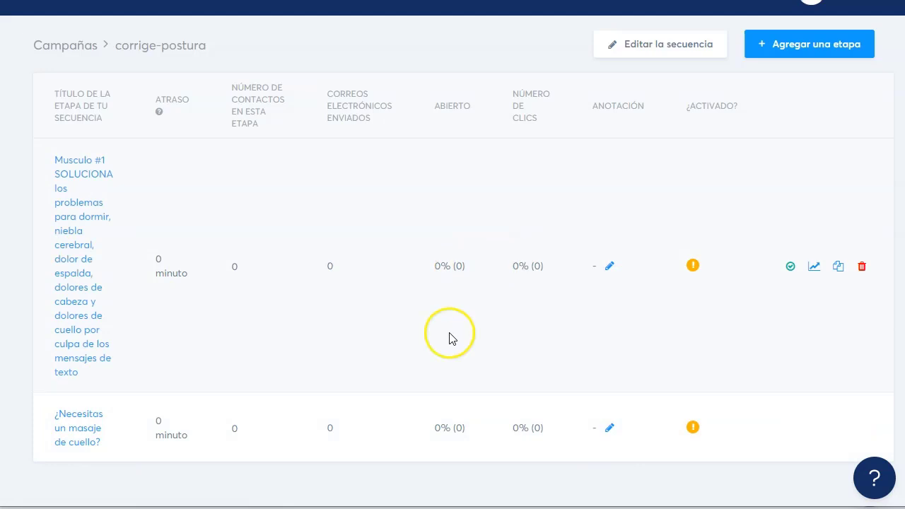
Add an email with the subject "¿Cuál es el mejor estiramiento para hacer si escribes muchos mensajes de texto?" and its body from the Word document
left_click(824, 47)
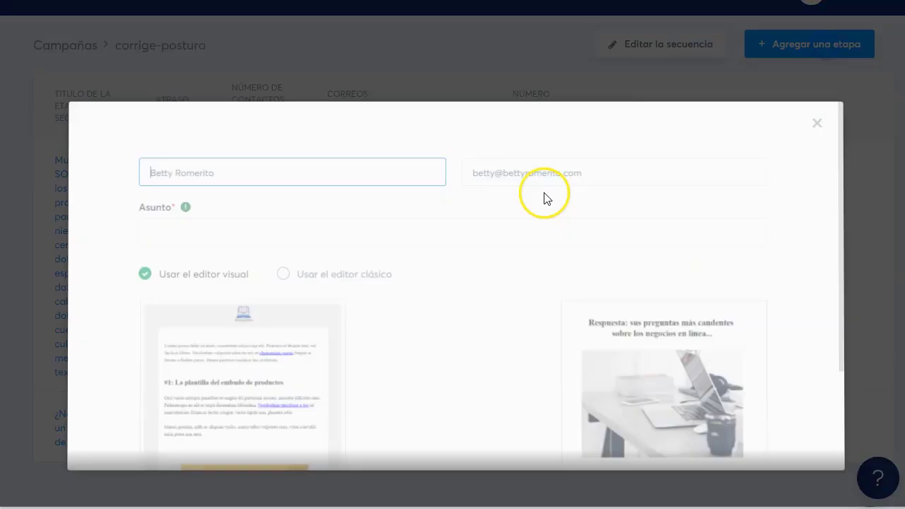
key("alt+Tab")
scroll(311, 302, "down", 15)
scroll(311, 303, "down", 5)
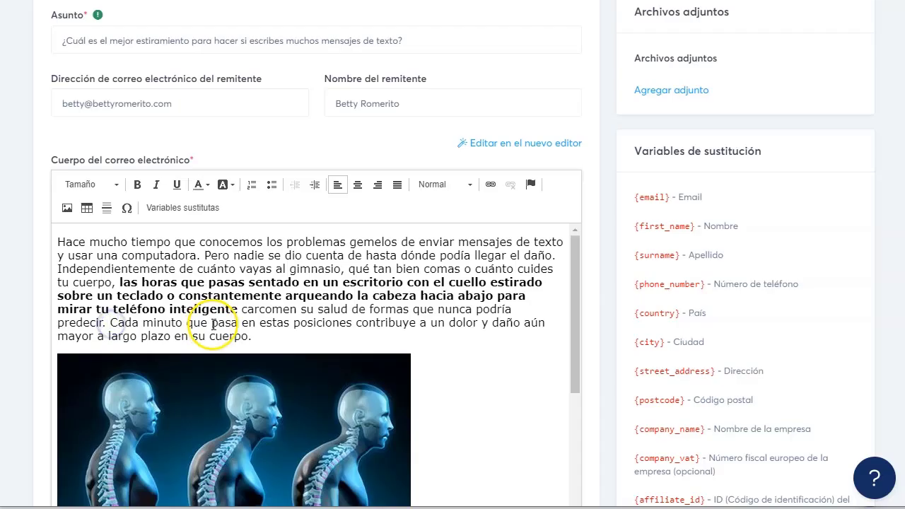
Start a new paragraph at "Cada minuto que pasa en estas posiciones" in the email body
key("Return")
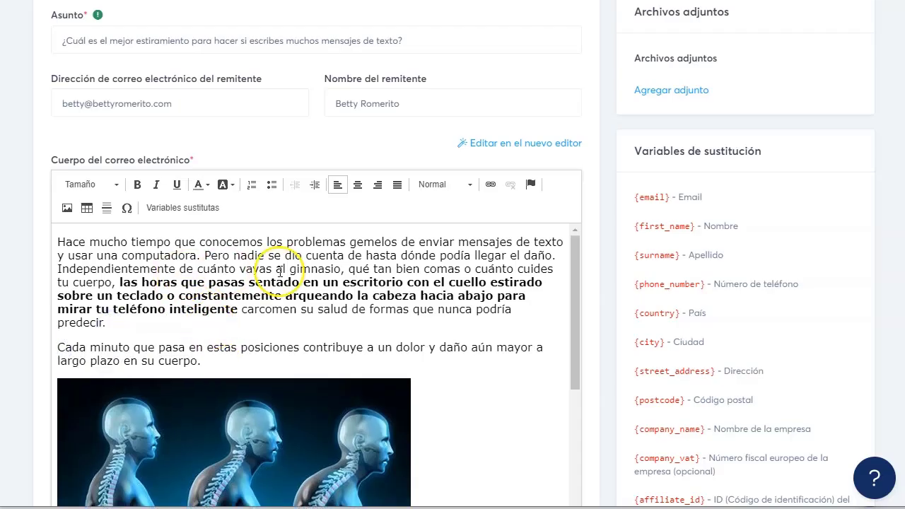
Start a paragraph at "Pero nadie" and link "corregir la Postura fea de la cabeza hacia adelante" to Hotmart's "Pagina de venta en Texto con Precio $19" address
key("Return")
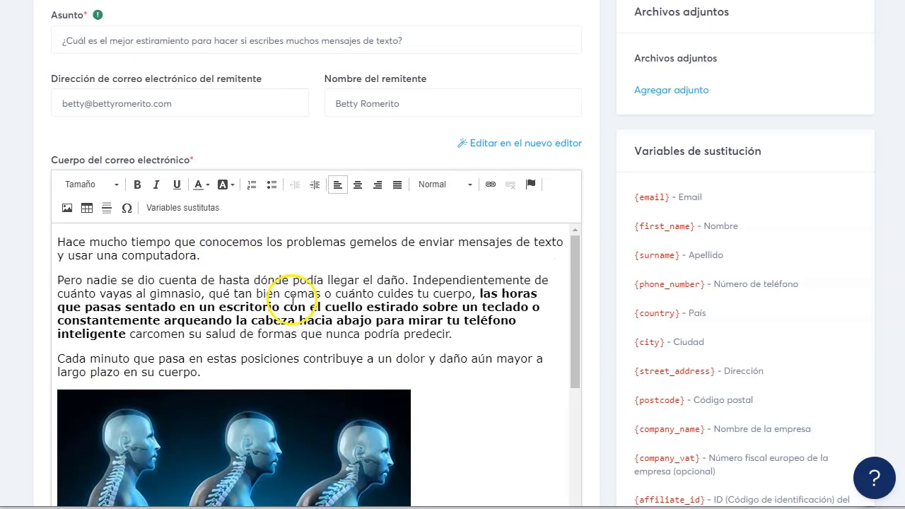
scroll(293, 303, "down", 5)
scroll(166, 353, "down", 2)
left_click_drag(116, 320, 365, 324)
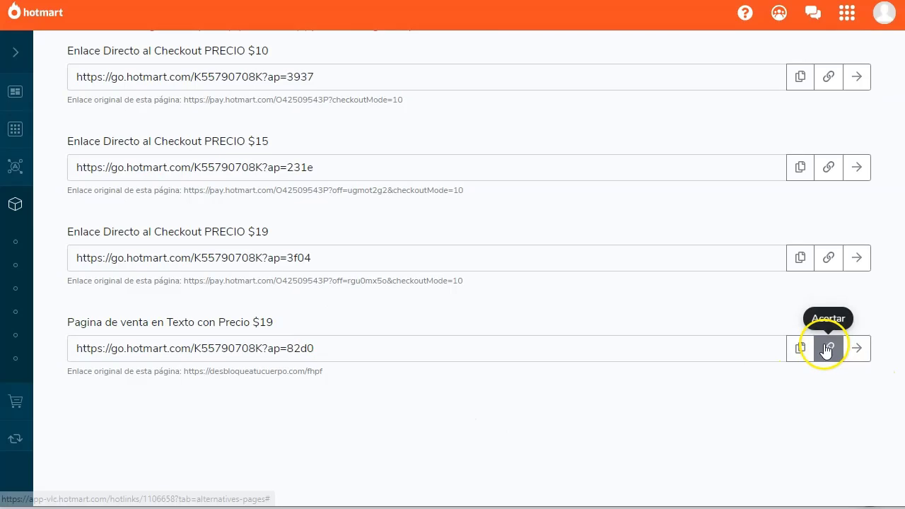
left_click(800, 347)
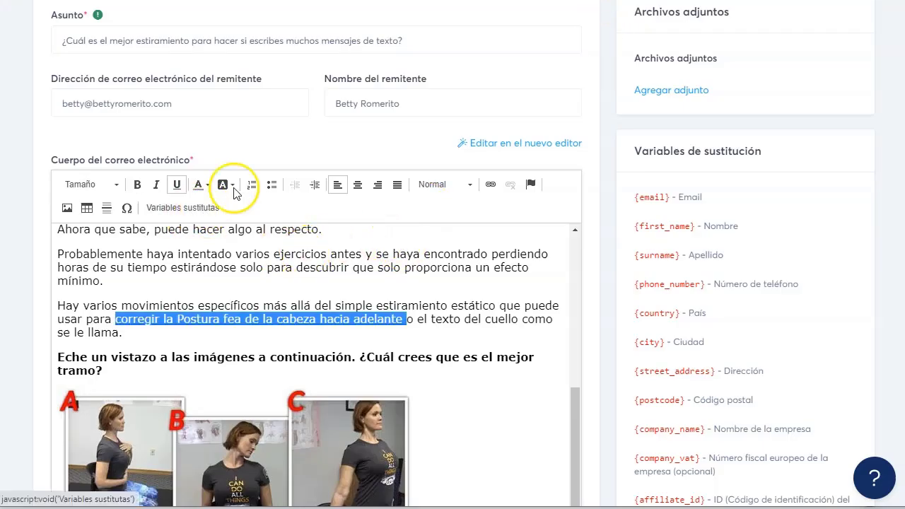
left_click(489, 184)
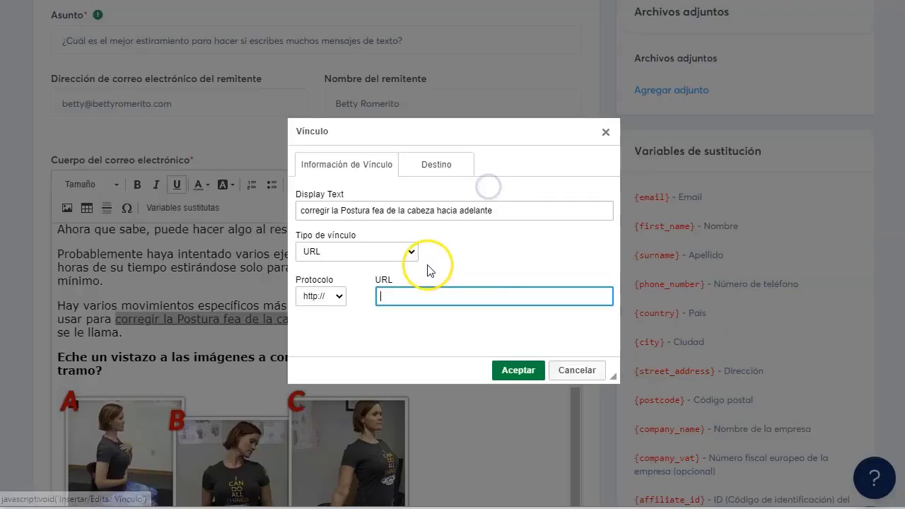
key("ctrl+v")
left_click(518, 370)
left_click(111, 365)
Link the closing line "Desenreda tu cuello para mayor fuerza, postura, salud cerebral y energía." to the same copied Hotmart address
scroll(210, 408, "down", 7)
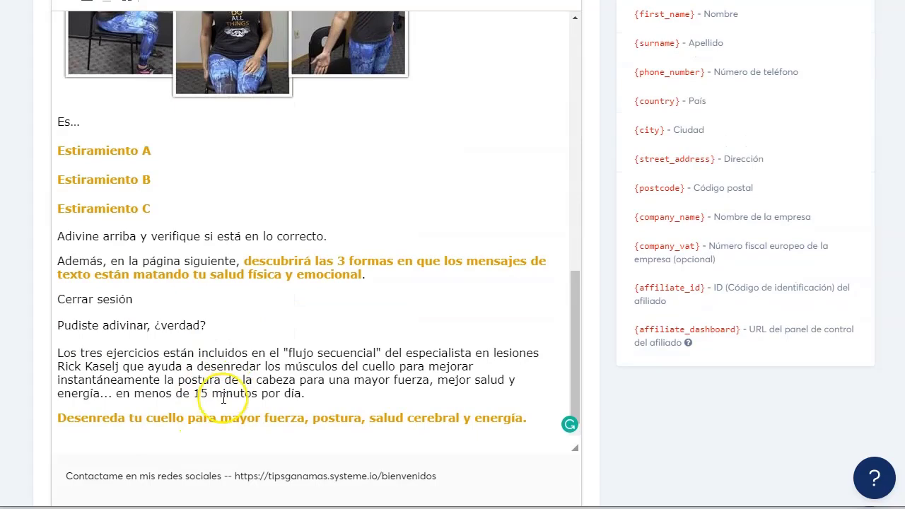
scroll(231, 390, "down", 1)
left_click_drag(529, 353, 55, 345)
scroll(446, 79, "up", 20)
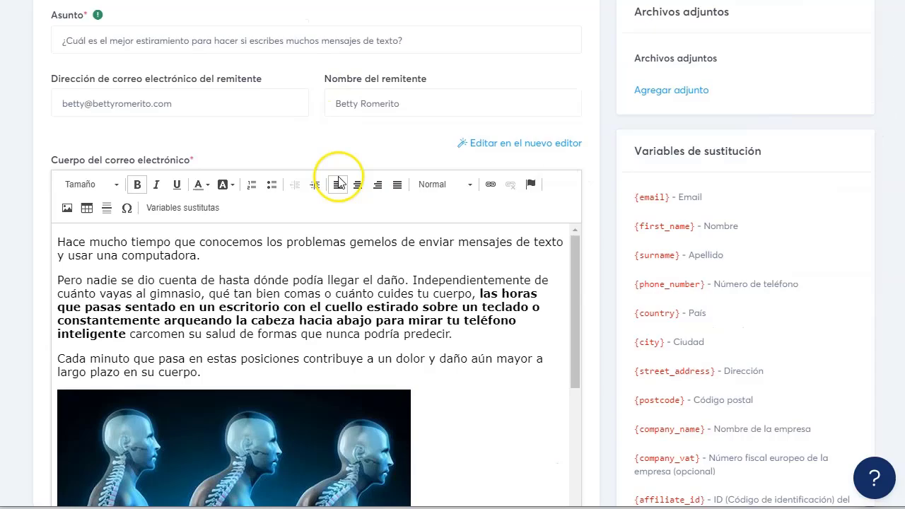
left_click(490, 184)
key("ctrl+v")
left_click(518, 369)
Add the sign-off "Deseando tu mejor salud" with the sender's first name below the closing link and save the email
scroll(305, 320, "down", 12)
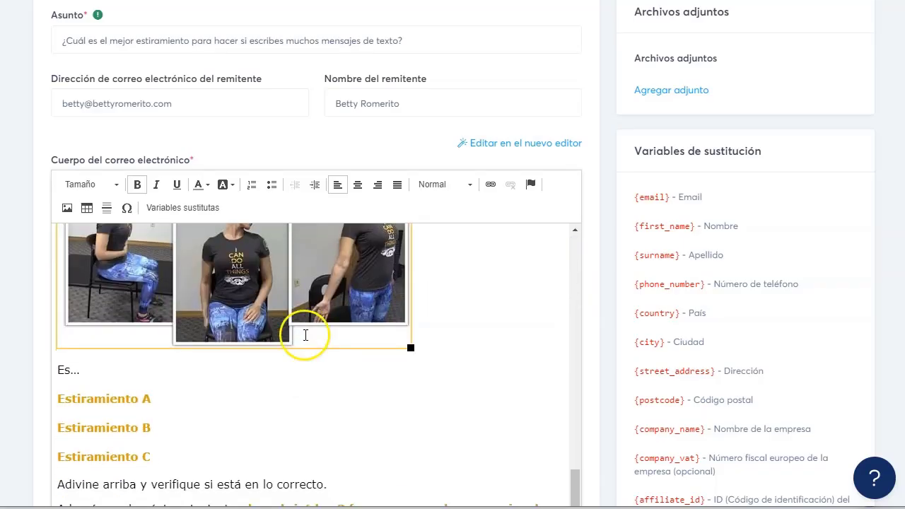
scroll(352, 413, "down", 1)
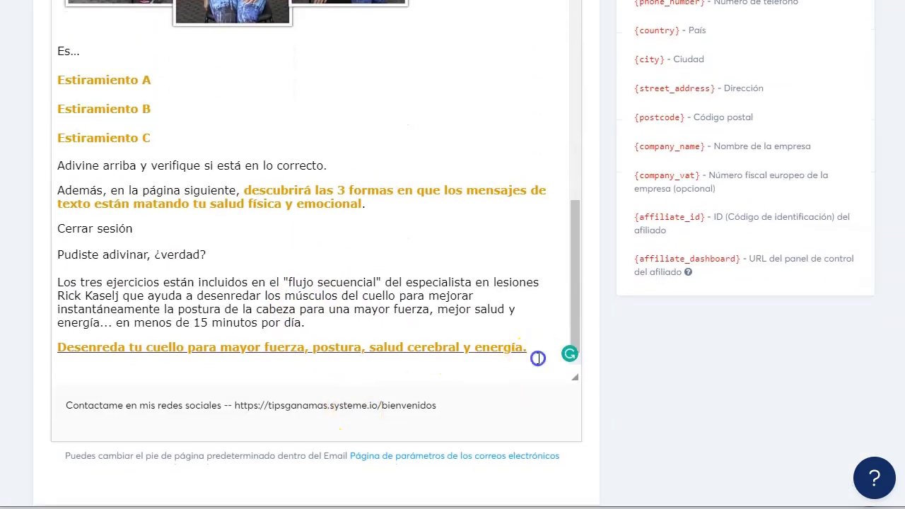
key("Return")
key("Return")
key("Return")
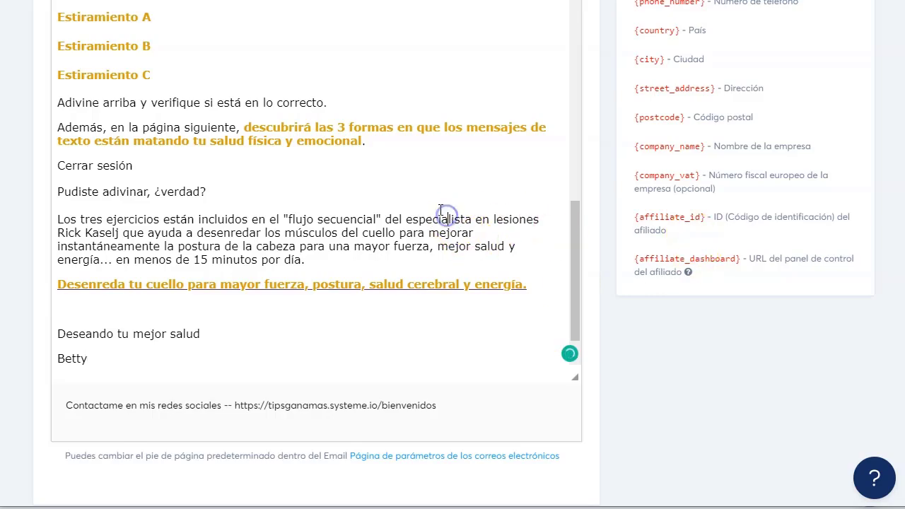
scroll(439, 210, "up", 15)
scroll(779, 154, "up", 10)
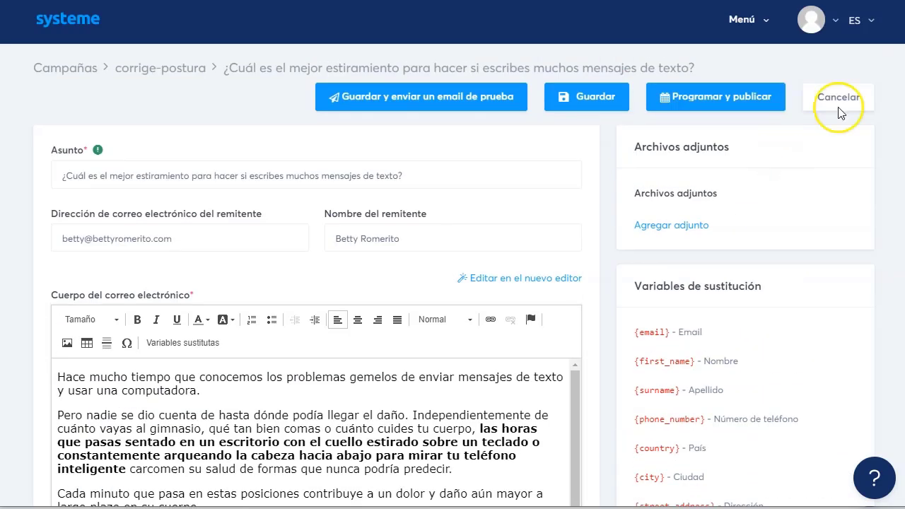
left_click(587, 96)
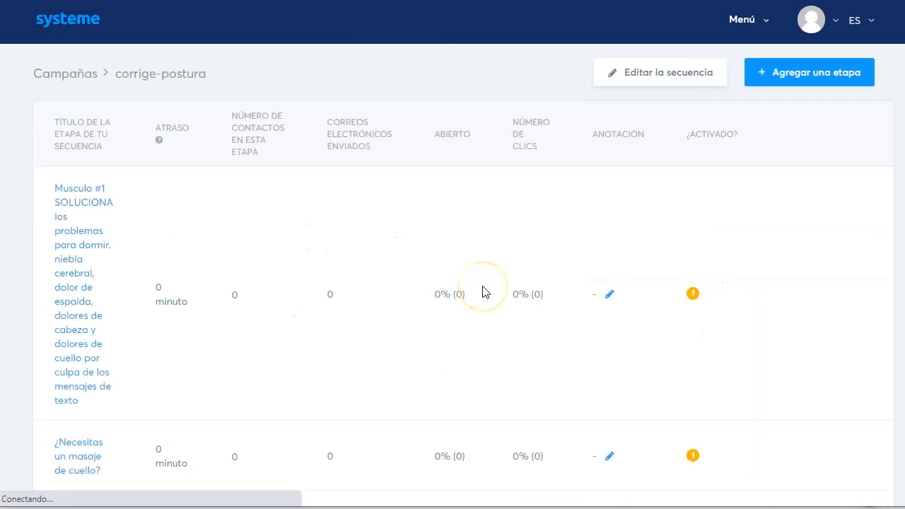
Publish the "Musculo #1 SOLUCIONA" email with a delay of 0 hours and no preceding email
scroll(306, 307, "down", 2)
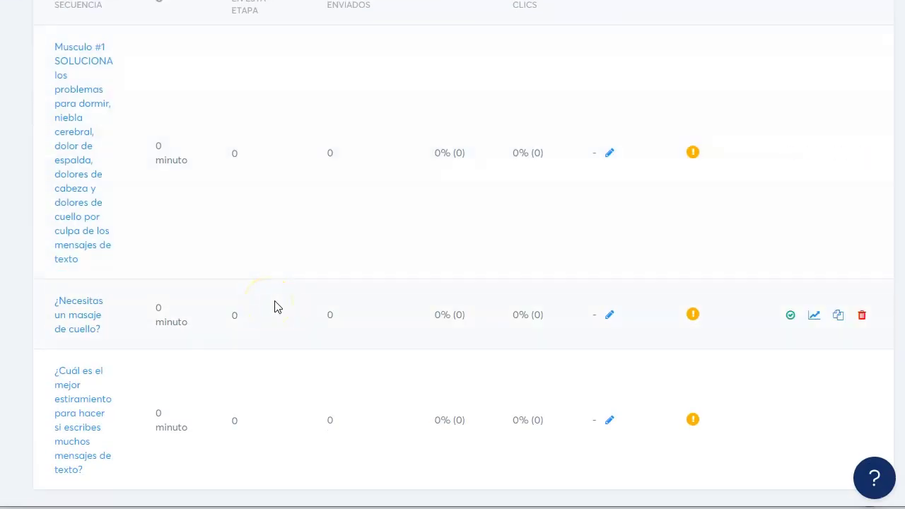
left_click(336, 250)
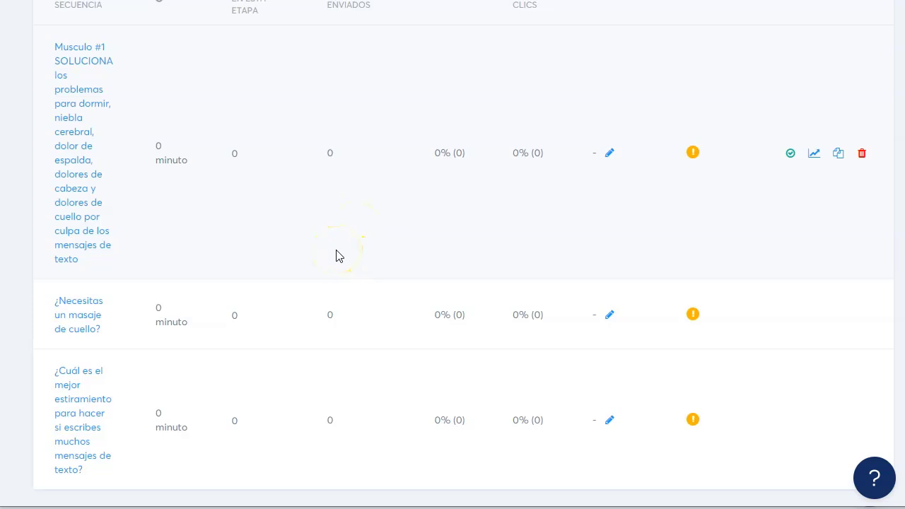
left_click(790, 154)
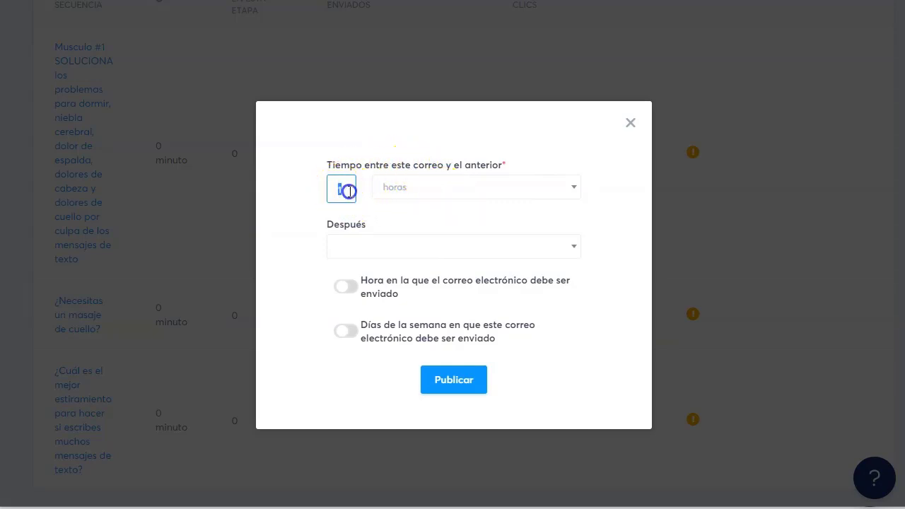
left_click(434, 194)
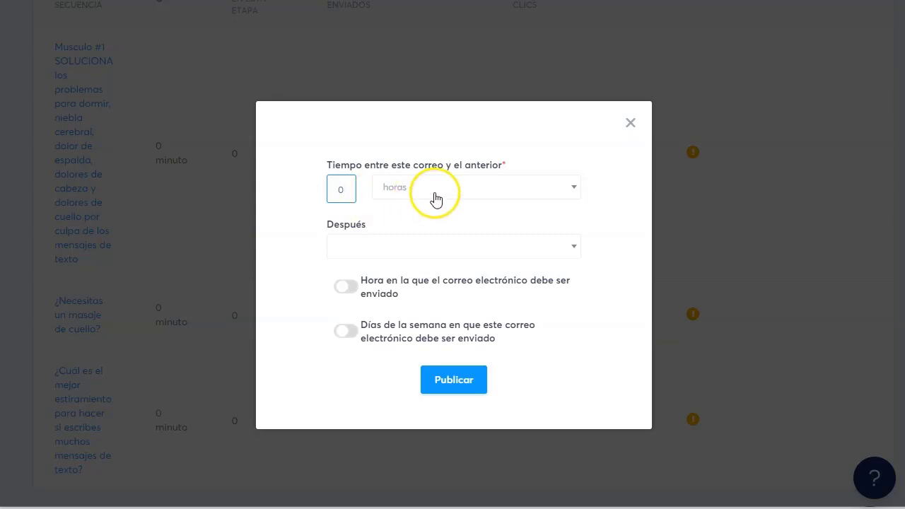
left_click(436, 188)
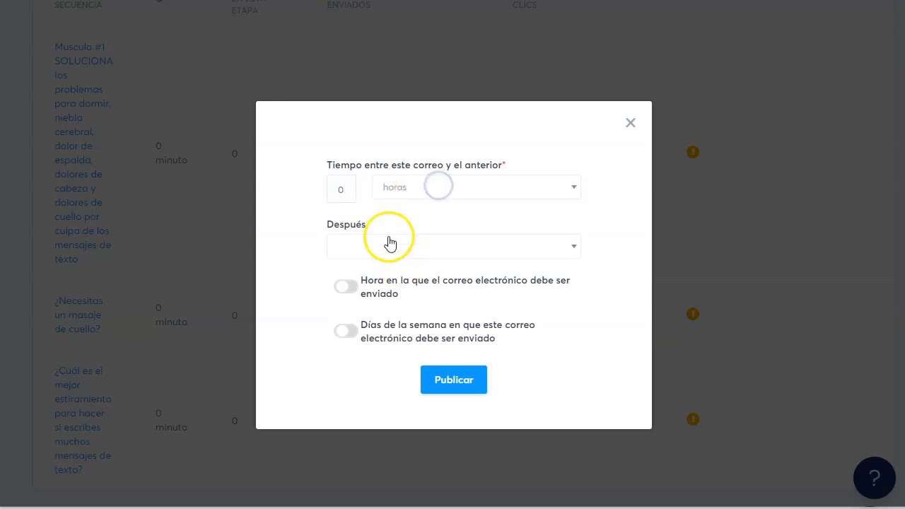
left_click(454, 381)
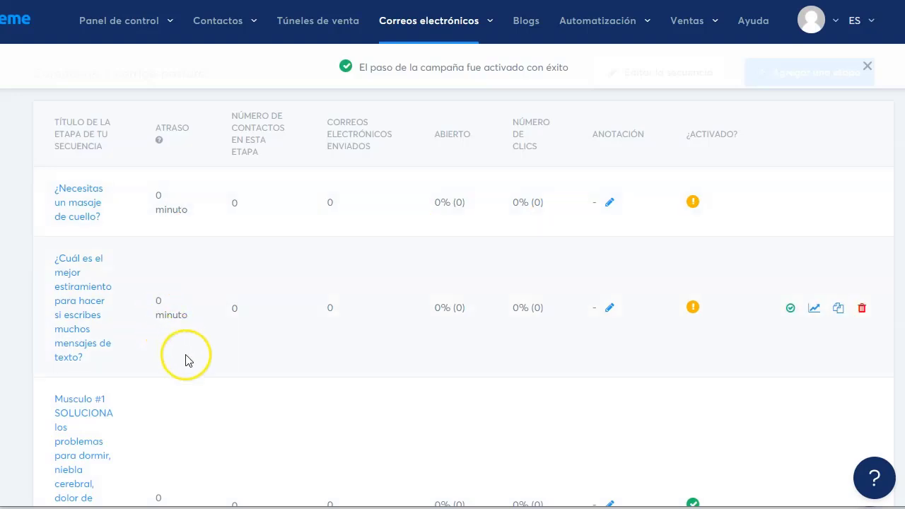
Publish the "¿Necesitas un masaje de cuello?" email 1 day after the "Musculo #1 SOLUCIONA" email
scroll(186, 361, "down", 2)
scroll(209, 368, "up", 2)
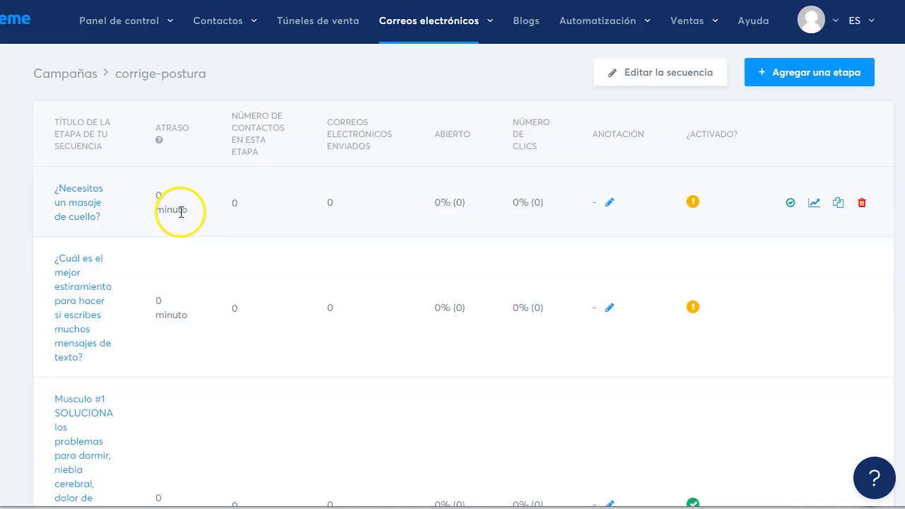
left_click(789, 204)
left_click(353, 191)
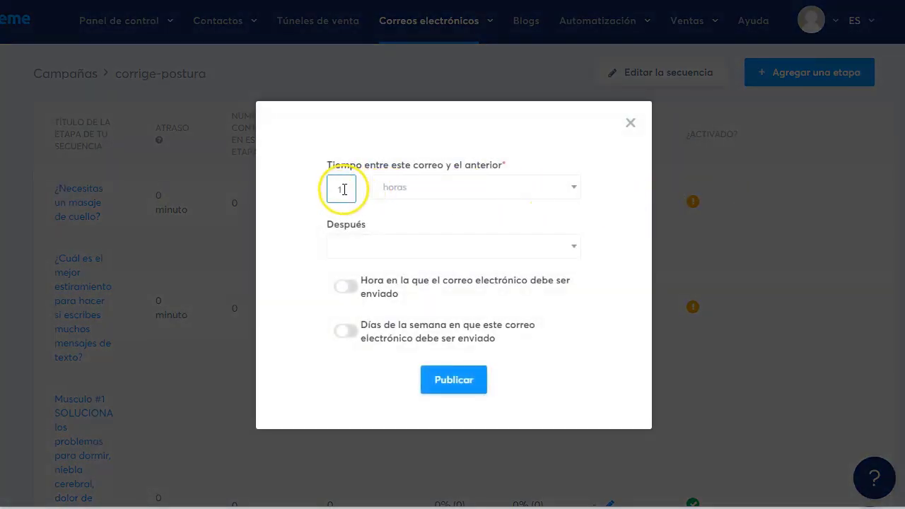
left_click(430, 192)
left_click(417, 235)
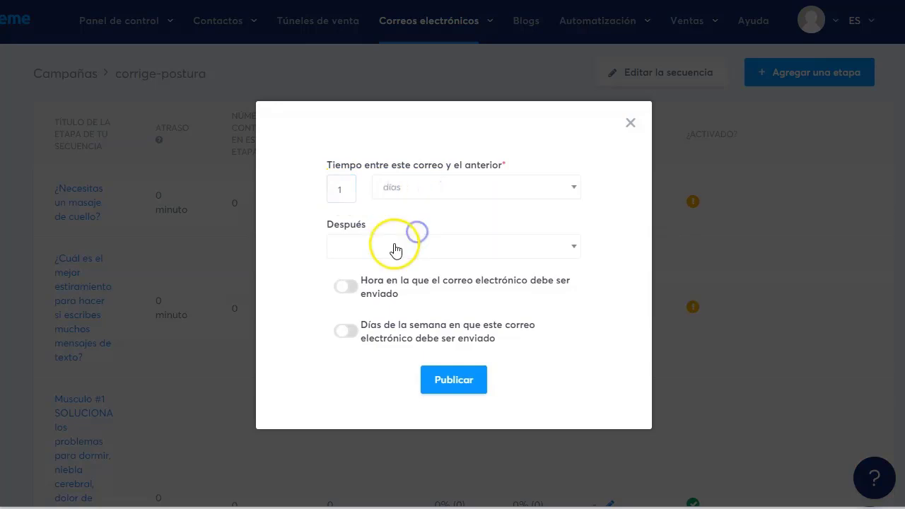
left_click(395, 247)
left_click(400, 287)
left_click(461, 394)
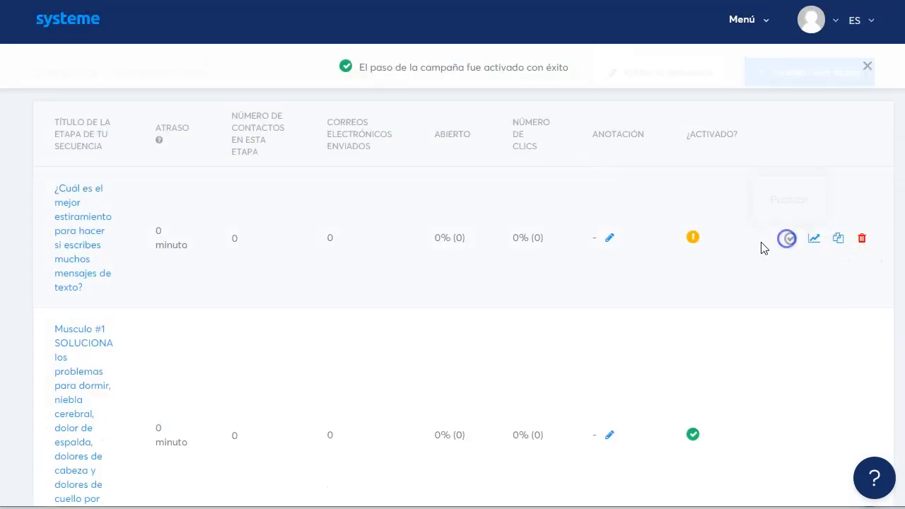
Publish the "¿Cuál es el mejor estiramiento" email 1 day after "¿Necesitas un masaje de cuello?"
left_click(788, 242)
left_click(438, 185)
left_click(429, 245)
left_click(428, 246)
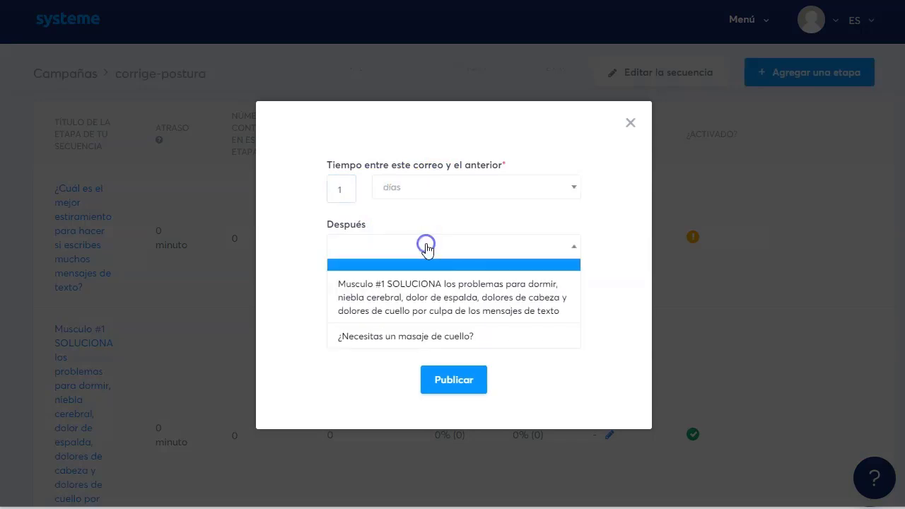
left_click(439, 336)
left_click(447, 381)
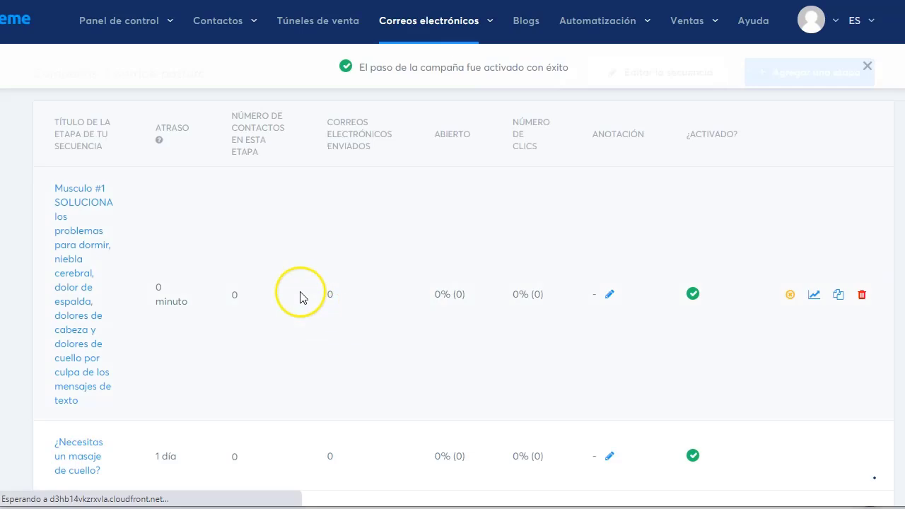
Review the order, delays and activation status of the emails in the corrige-postura sequence
scroll(315, 270, "down", 2)
scroll(315, 275, "down", 1)
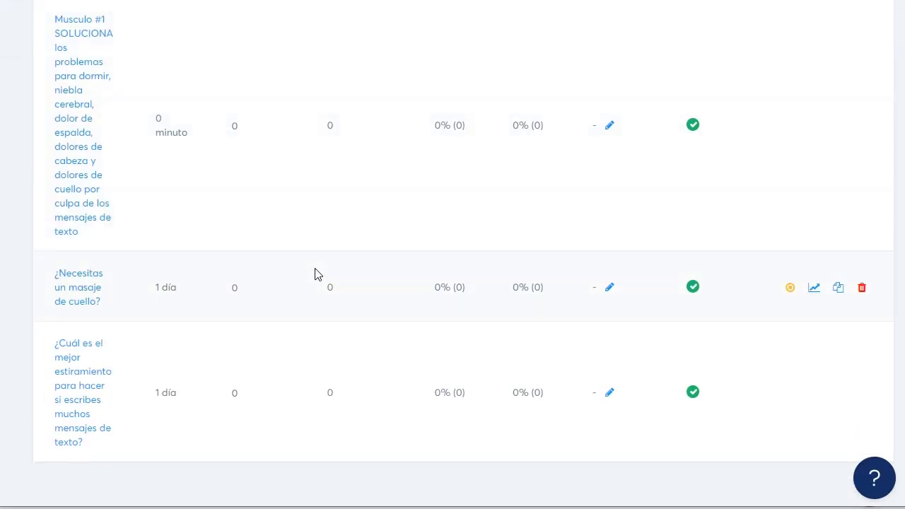
scroll(315, 274, "up", 2)
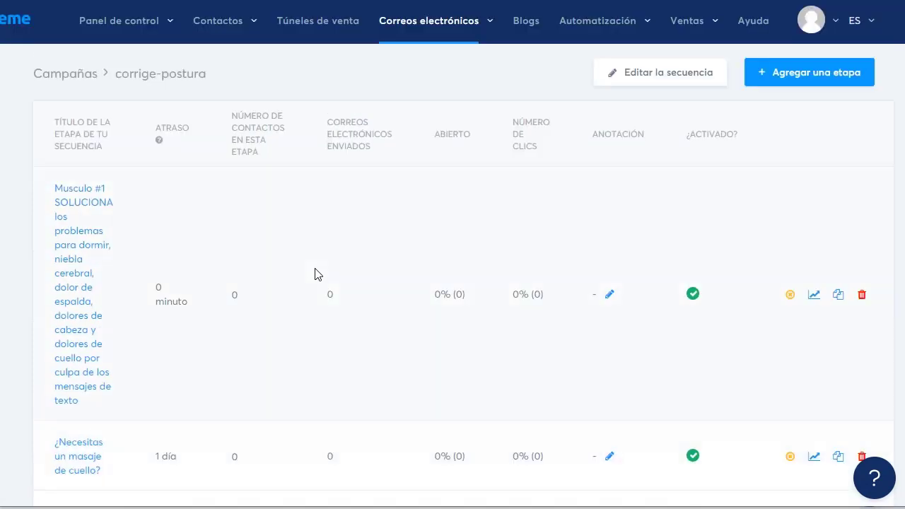
scroll(315, 275, "down", 1)
scroll(316, 274, "up", 1)
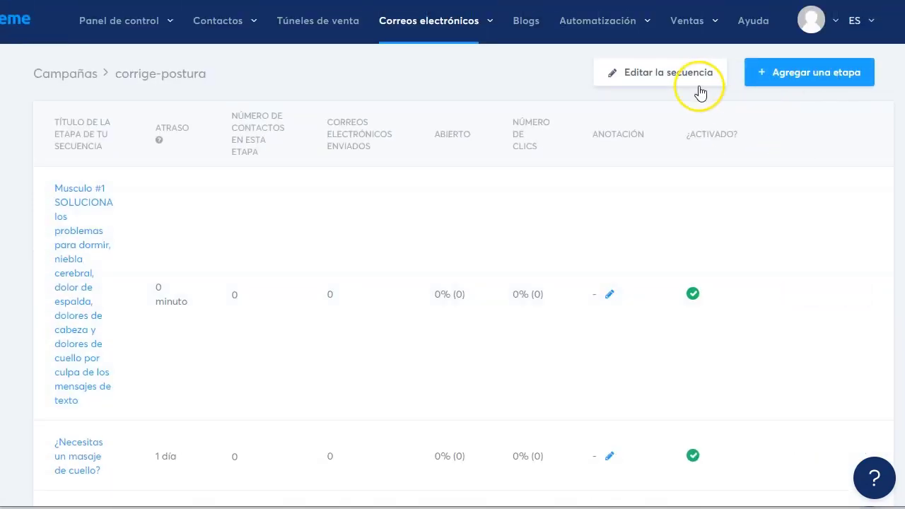
scroll(432, 265, "down", 2)
scroll(431, 264, "up", 2)
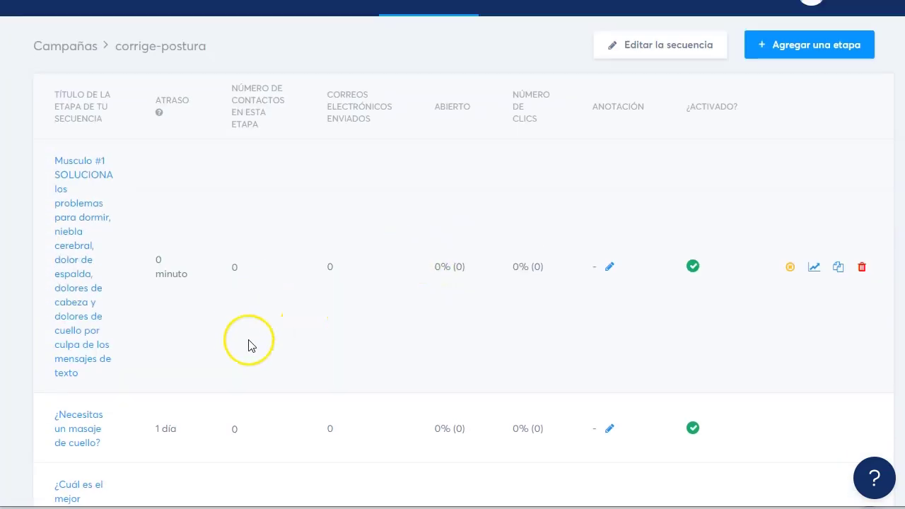
Leave the sequence, open the contact list and select all contacts
key("alt+Left")
mouse_move(205, 25)
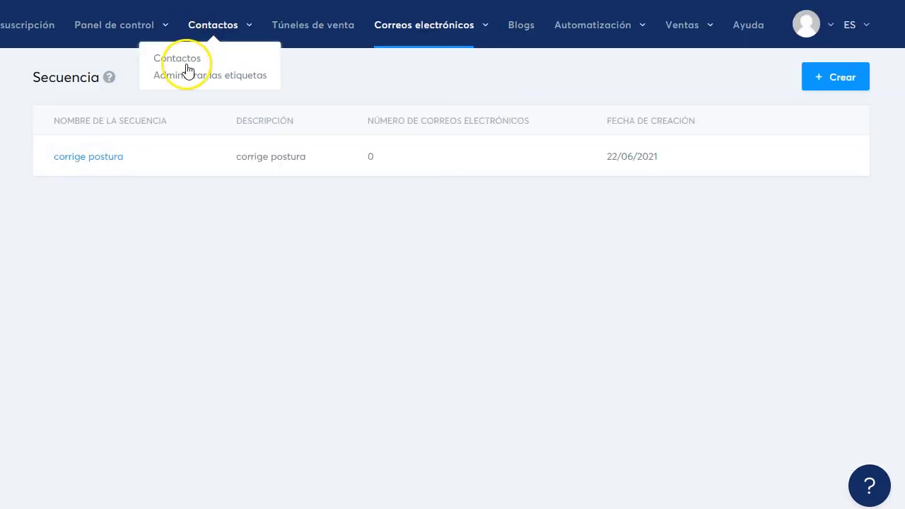
left_click(184, 67)
left_click(298, 123)
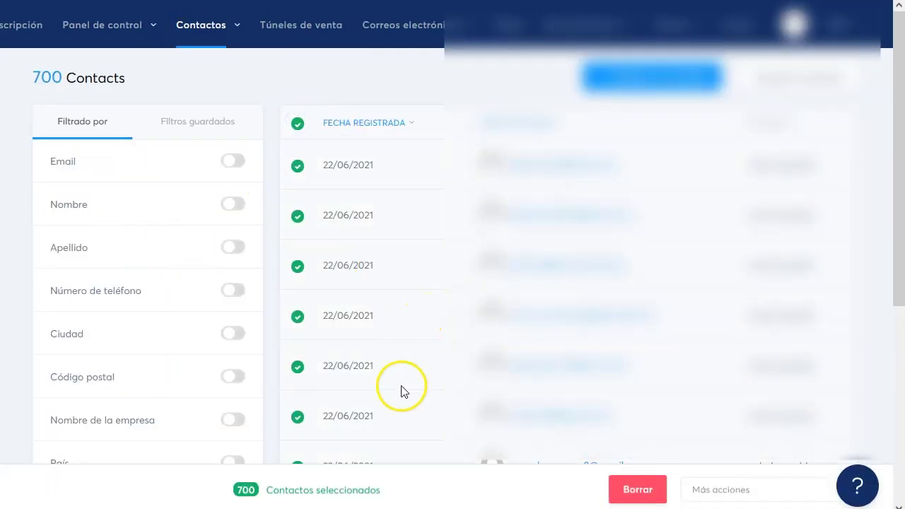
Try to add a tag to all the selected contacts
scroll(400, 285, "down", 5)
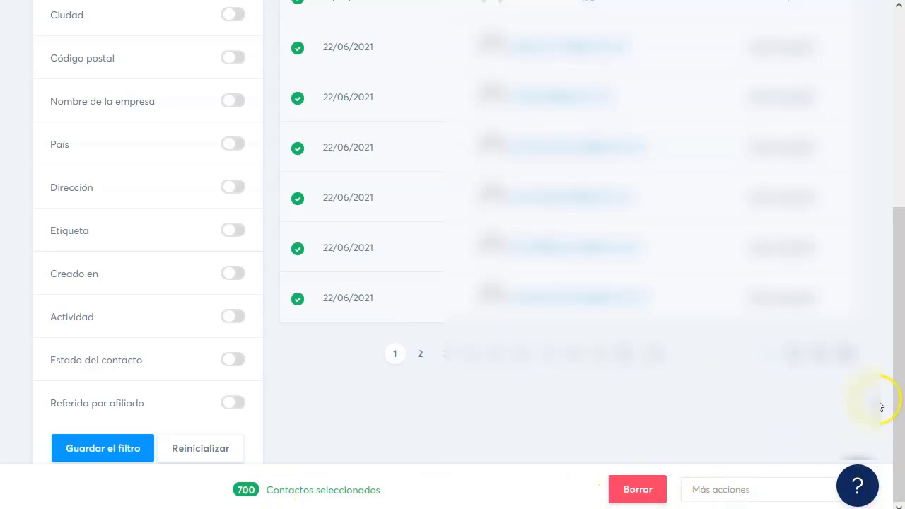
left_click(795, 487)
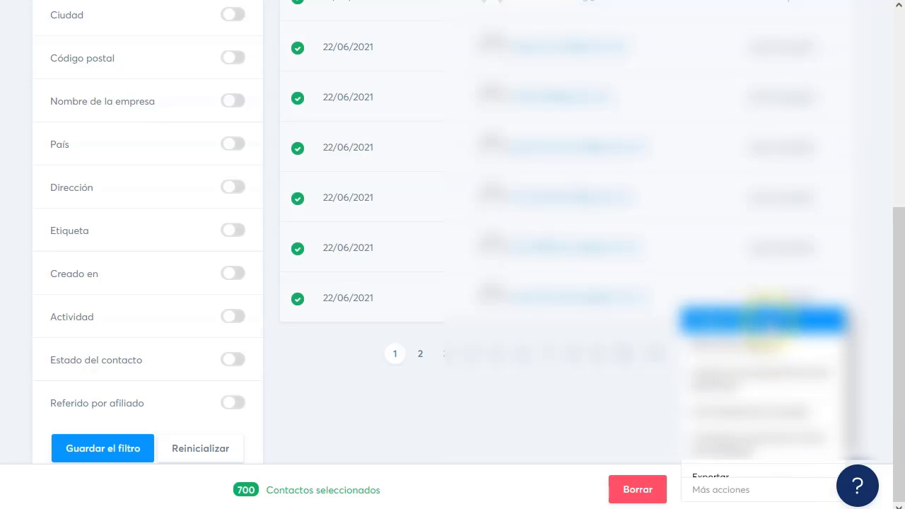
left_click(763, 319)
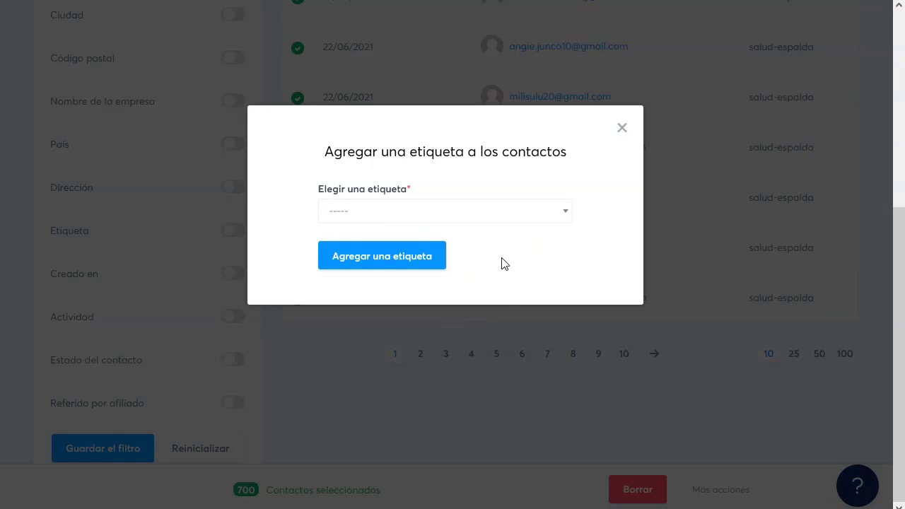
left_click(444, 216)
left_click(394, 263)
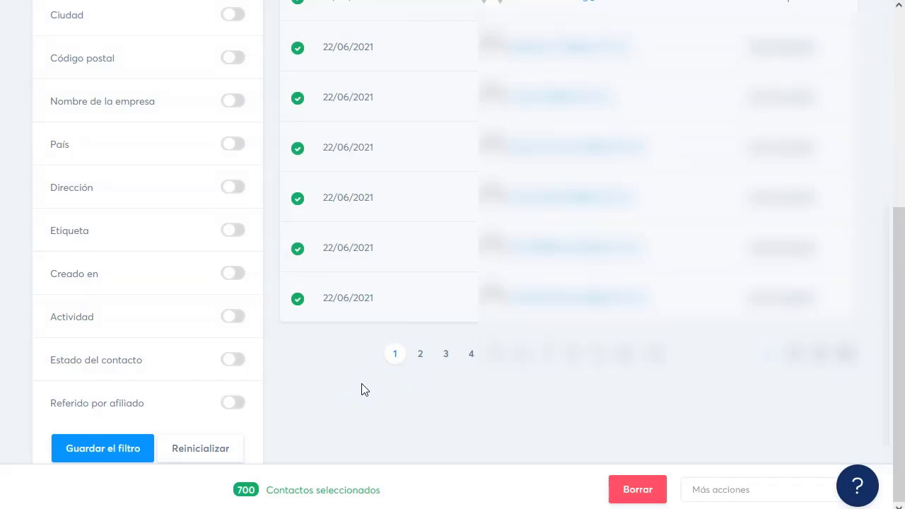
Enrol the selected contacts in the corrige-postura campaign, starting at the "Musculo #1 SOLUCIONA los problemas para dormir" stage
left_click(773, 488)
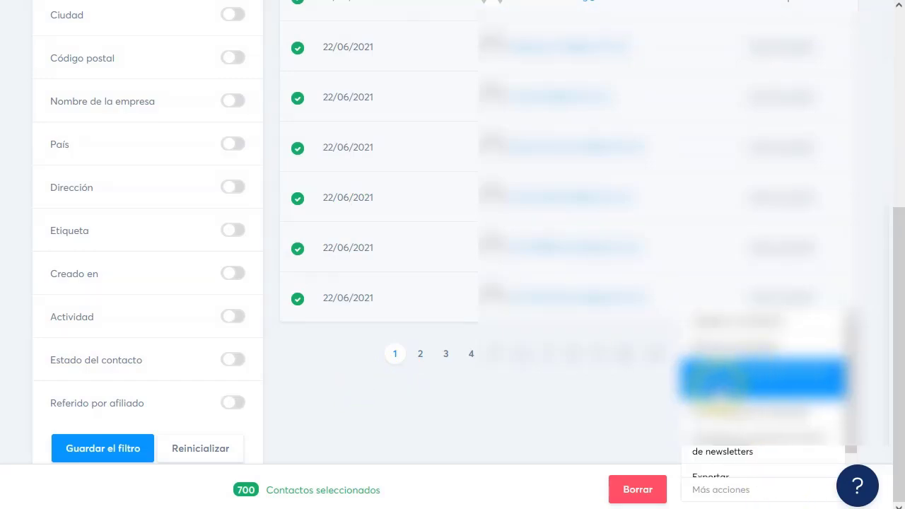
left_click(763, 382)
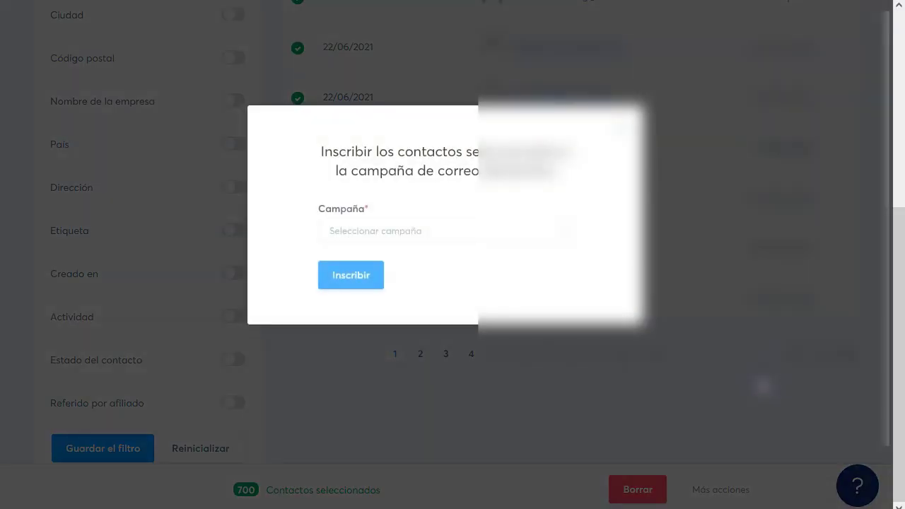
left_click(446, 233)
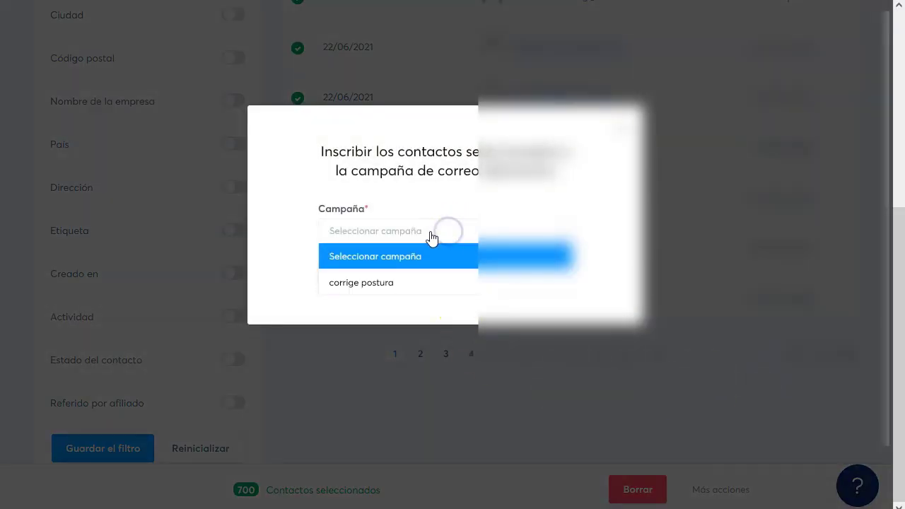
left_click(394, 284)
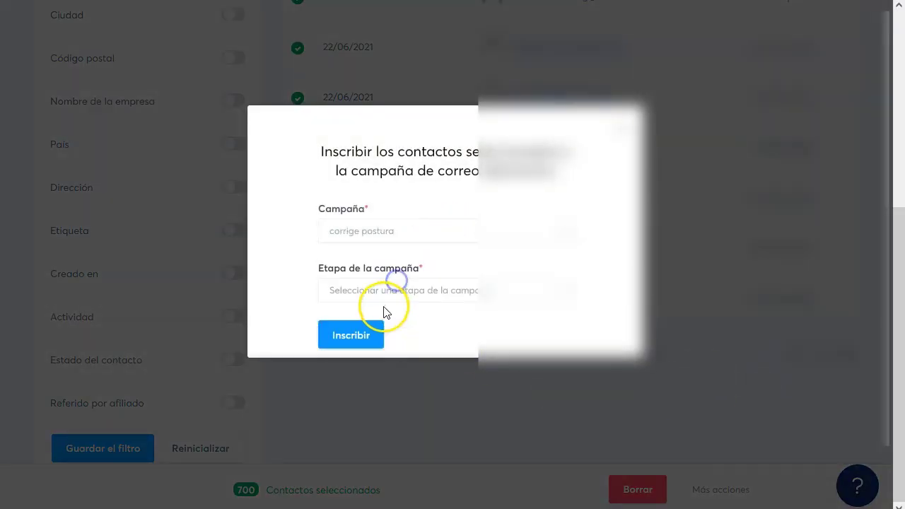
left_click(437, 291)
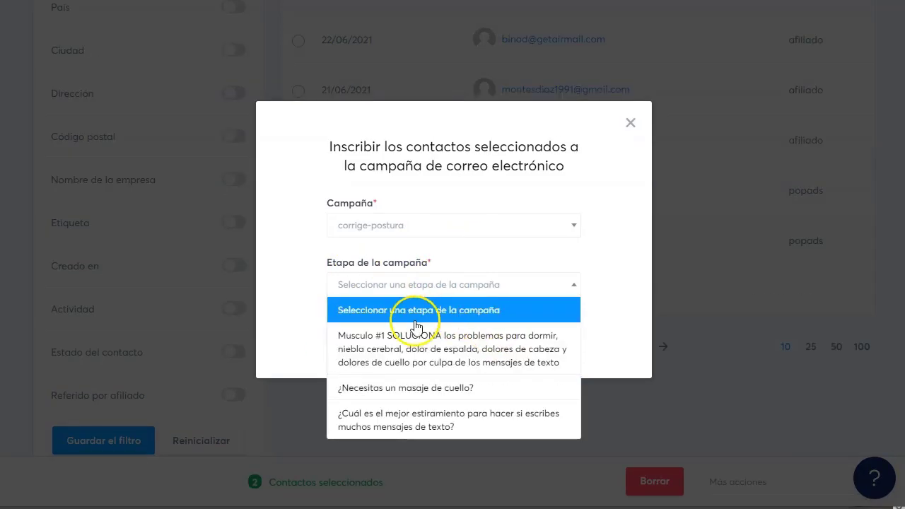
left_click(442, 349)
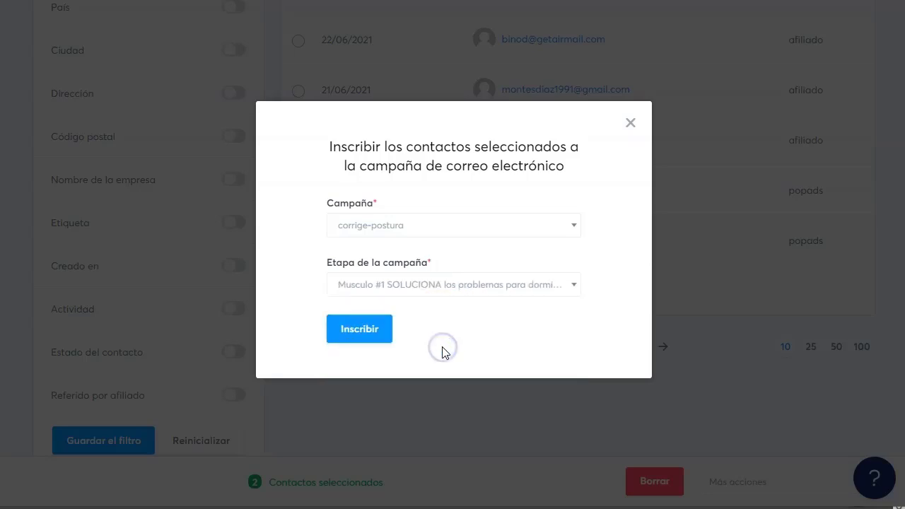
left_click(373, 330)
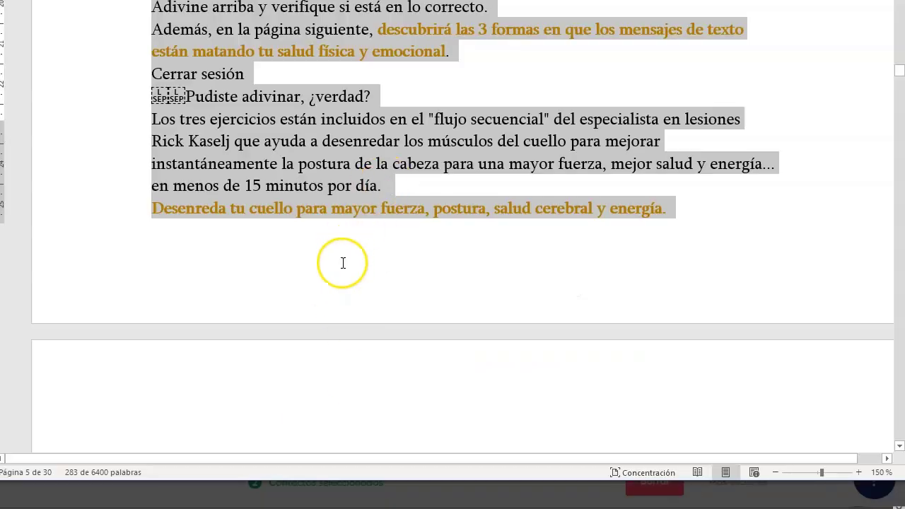
Review email 4 in the Word document and return to the campaign enrolment dialog
scroll(335, 289, "down", 5)
scroll(336, 295, "down", 3)
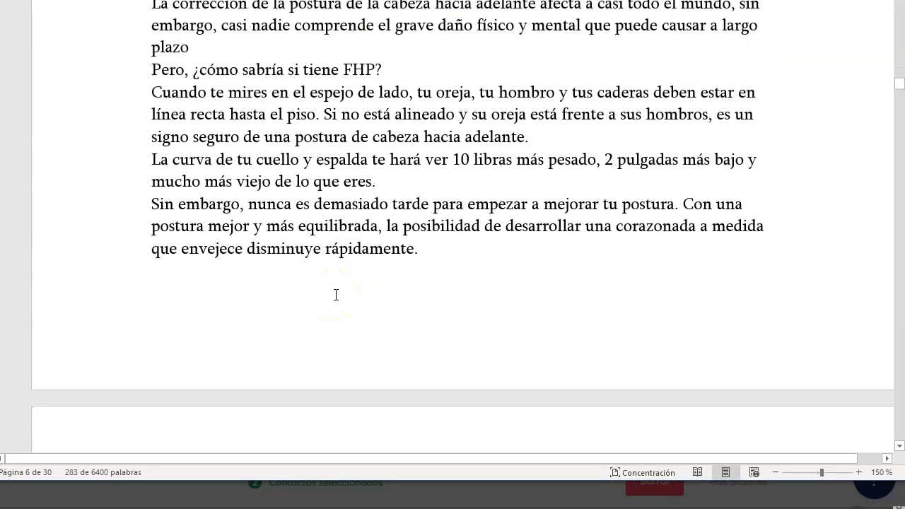
scroll(336, 294, "down", 9)
scroll(338, 315, "down", 2)
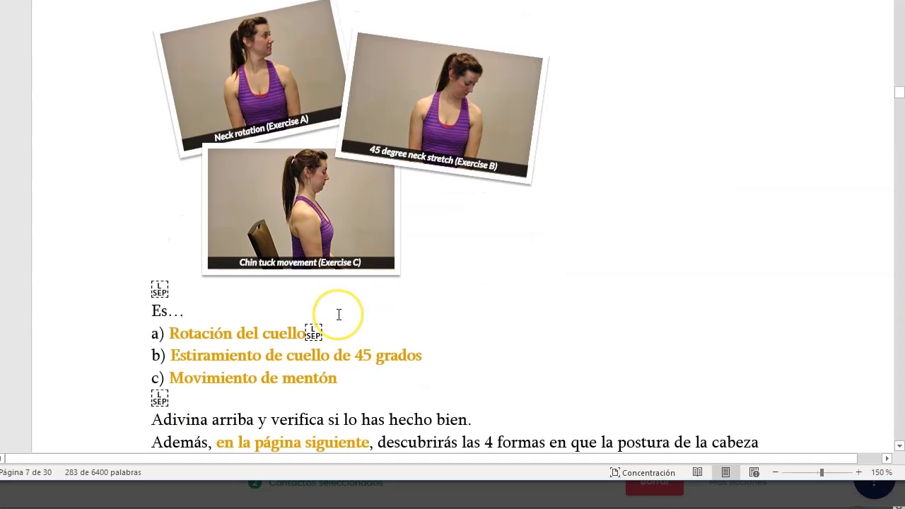
scroll(339, 314, "down", 3)
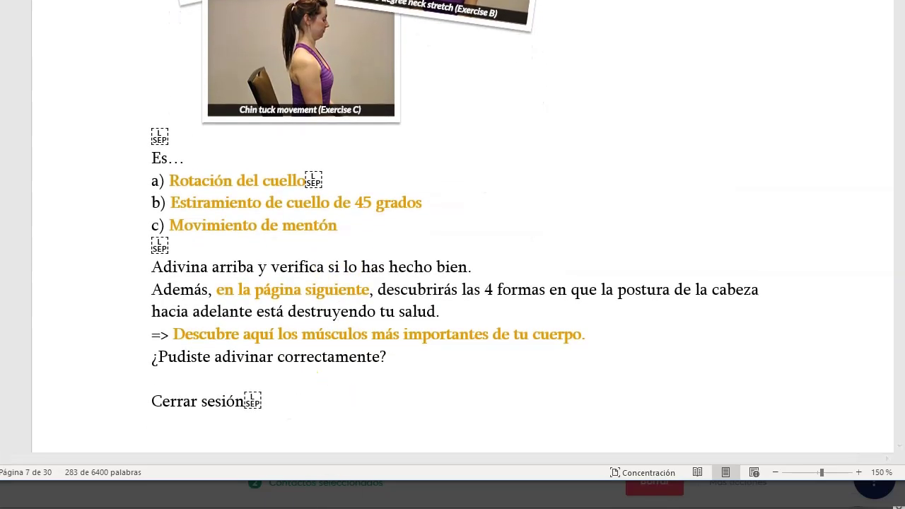
left_click(151, 495)
left_click(357, 335)
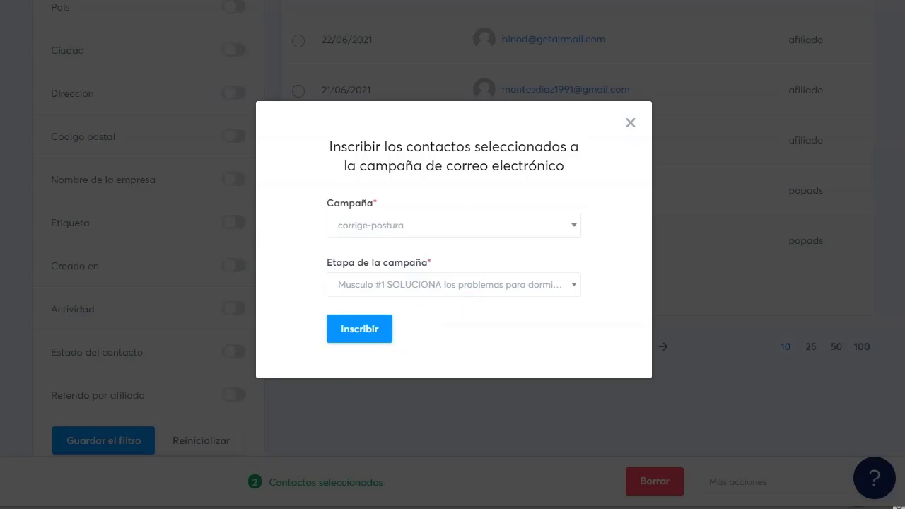
Add a pandemic-discount postscript before email 4's closing line, ending "De esta forma ayudamos un poco a toda la gente. Da click aquí para ir al descuento."
key("alt+Tab")
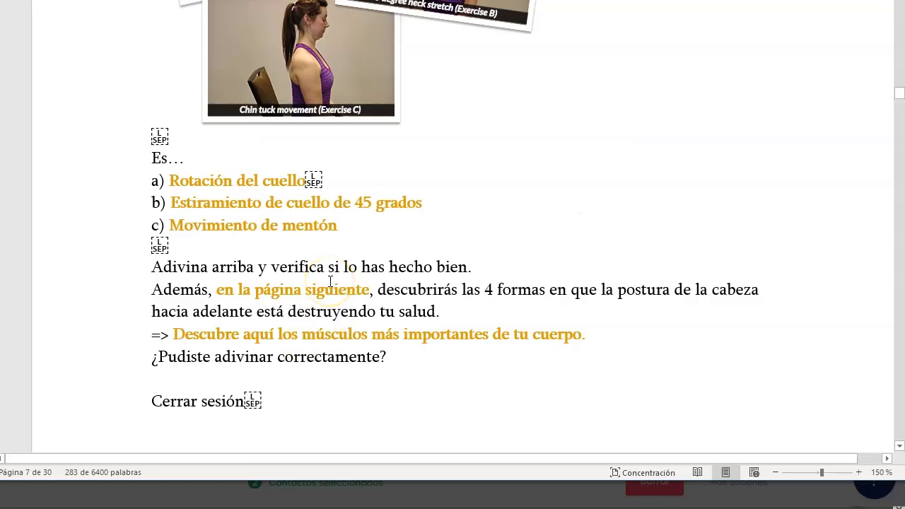
scroll(313, 179, "down", 8)
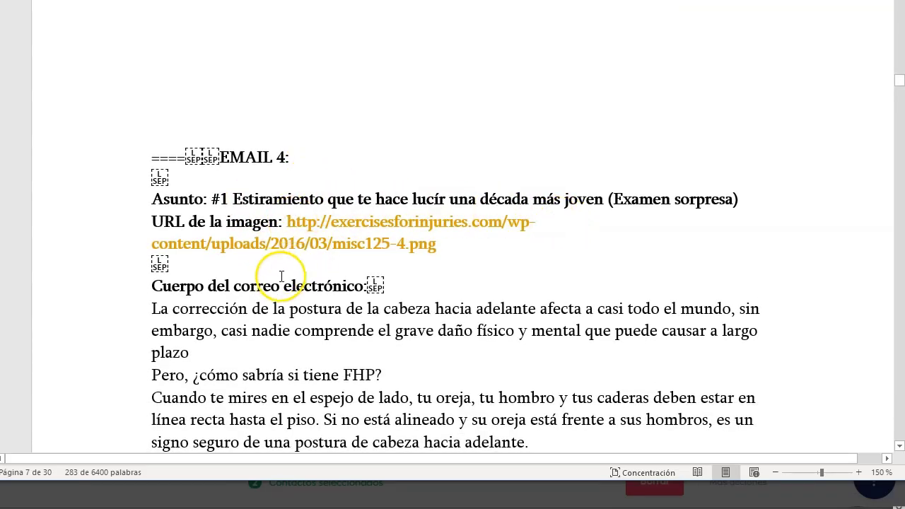
scroll(289, 299, "down", 12)
scroll(289, 293, "down", 6)
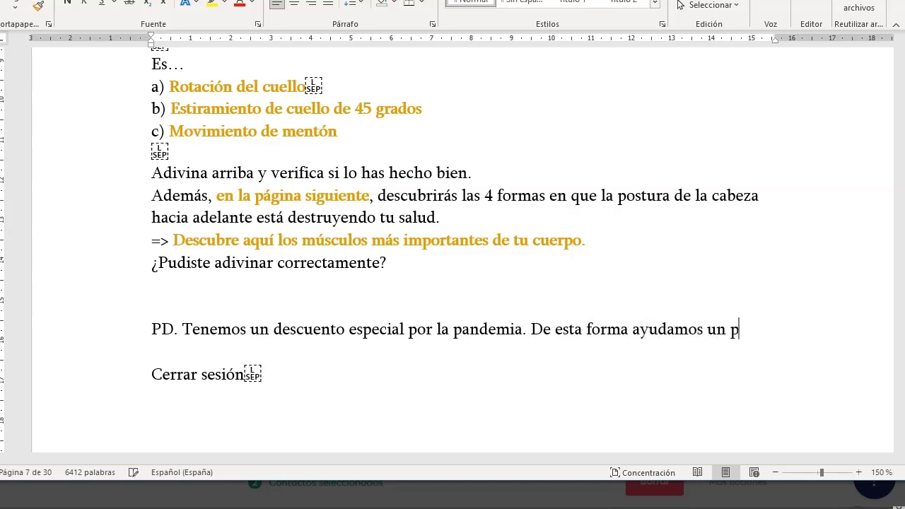
type("a toda la gente. Da click aquí para ir al descuento.")
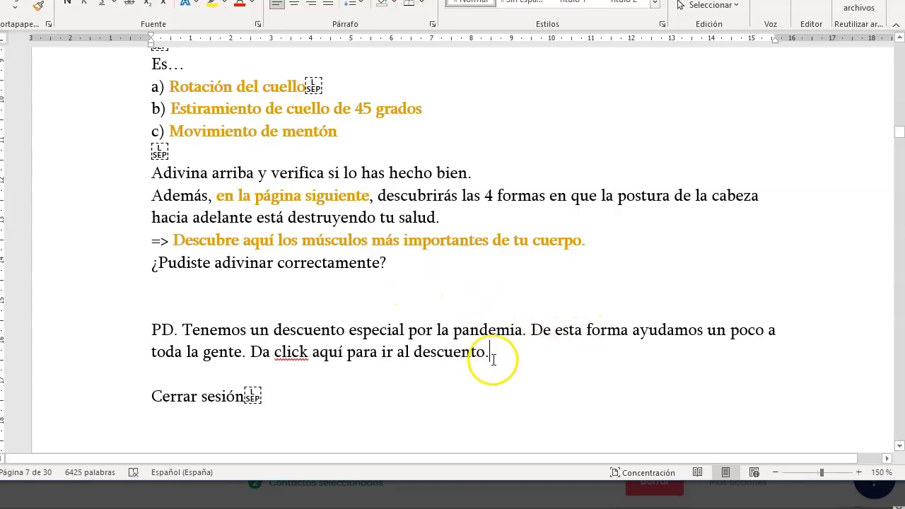
Select the new postscript, switch to Hotmart and copy the direct checkout link for the $15 price
left_click_drag(489, 353, 152, 325)
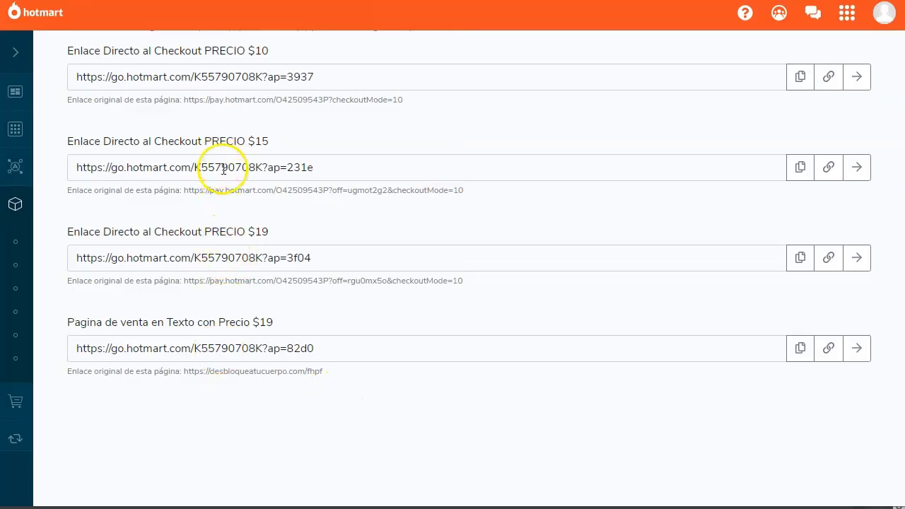
left_click_drag(353, 167, 74, 151)
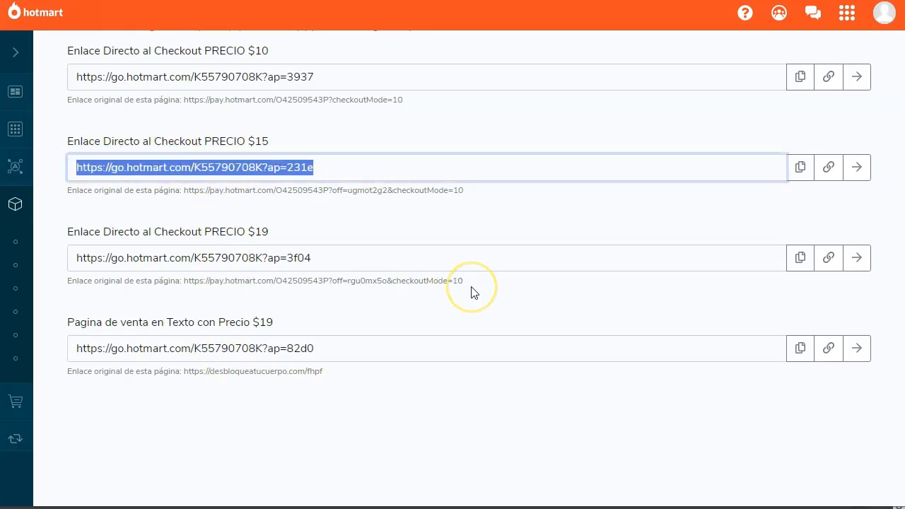
scroll(471, 292, "up", 1)
left_click(800, 237)
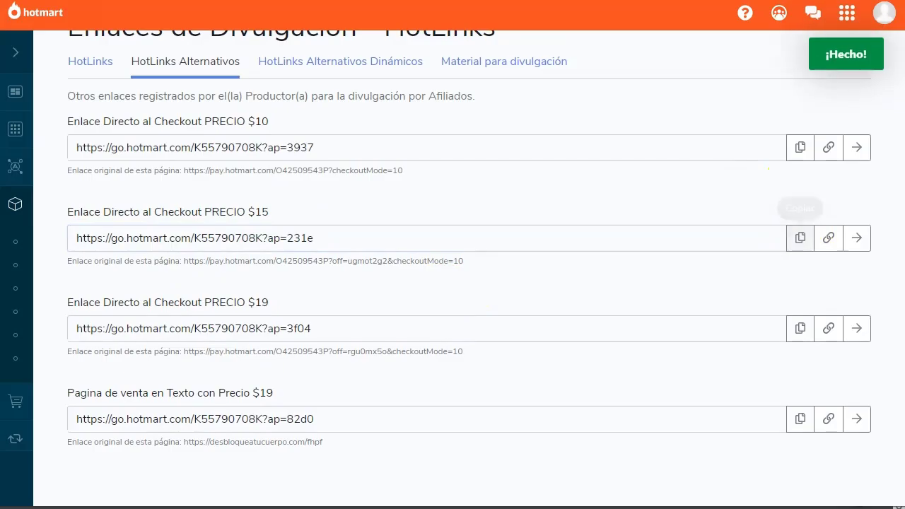
Return to the Word document and hyperlink the whole discount postscript in email 4 to the copied $15 checkout address
key("alt+Tab")
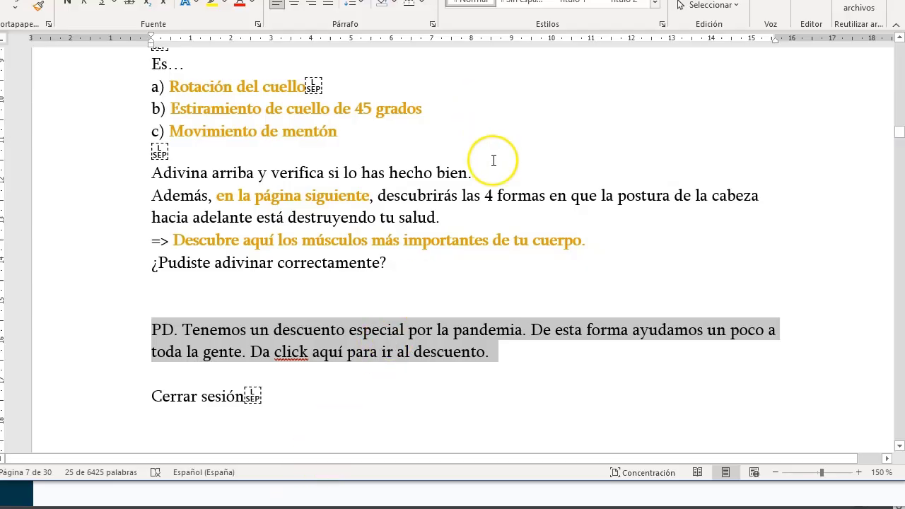
right_click(438, 340)
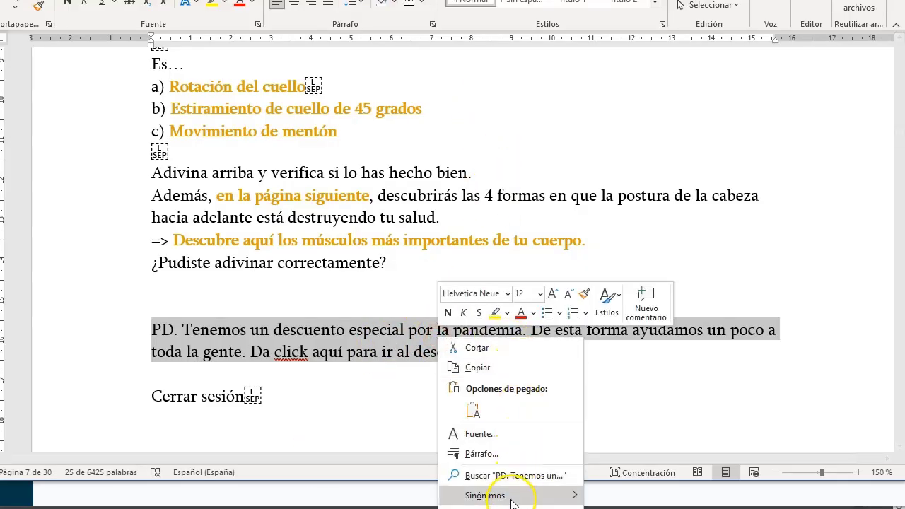
key("Escape")
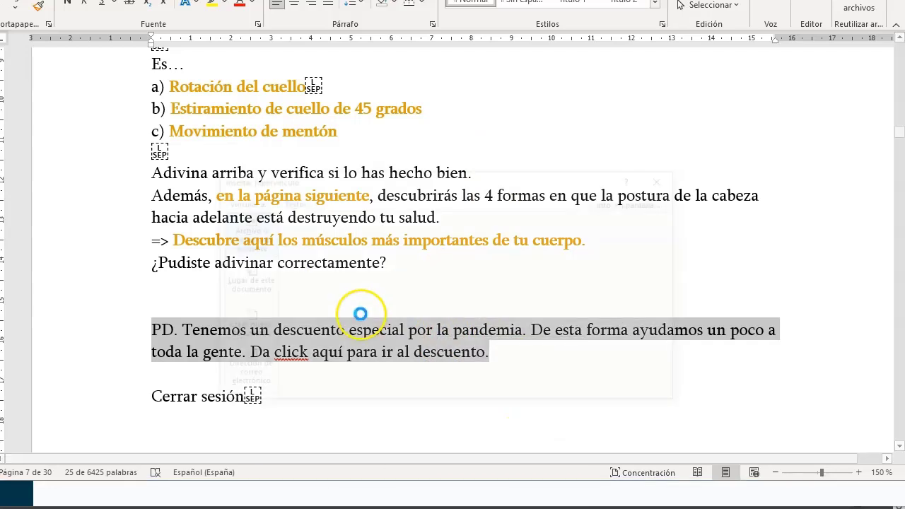
key("ctrl+k")
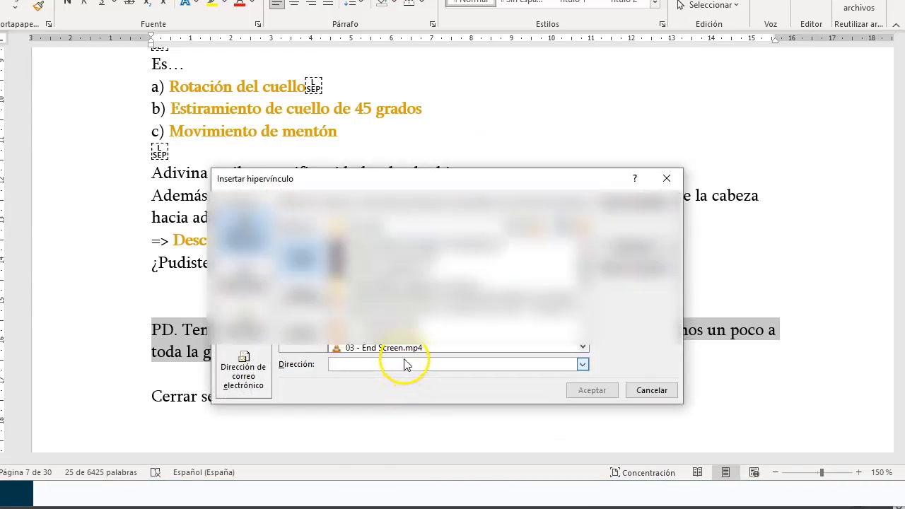
key("ctrl+v")
left_click(589, 391)
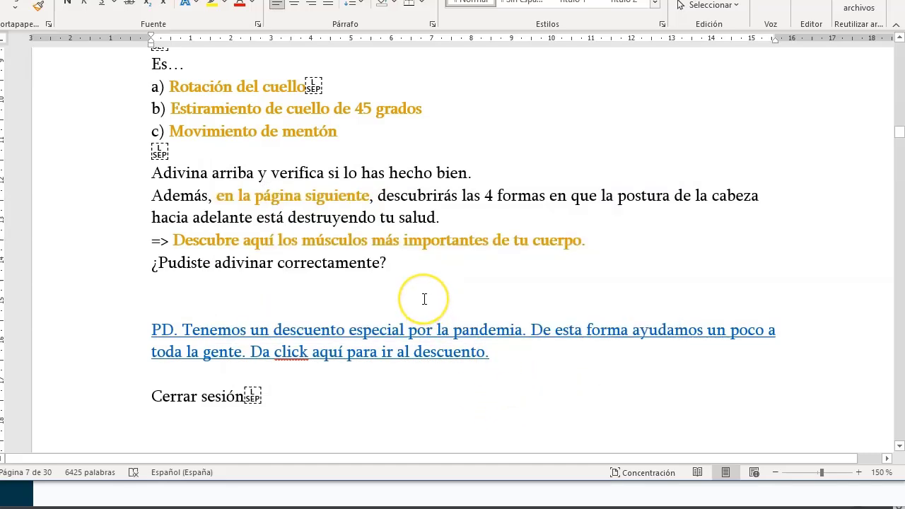
Skim the emails that follow email 4 in the document, down to the body of email 8
scroll(396, 276, "down", 10)
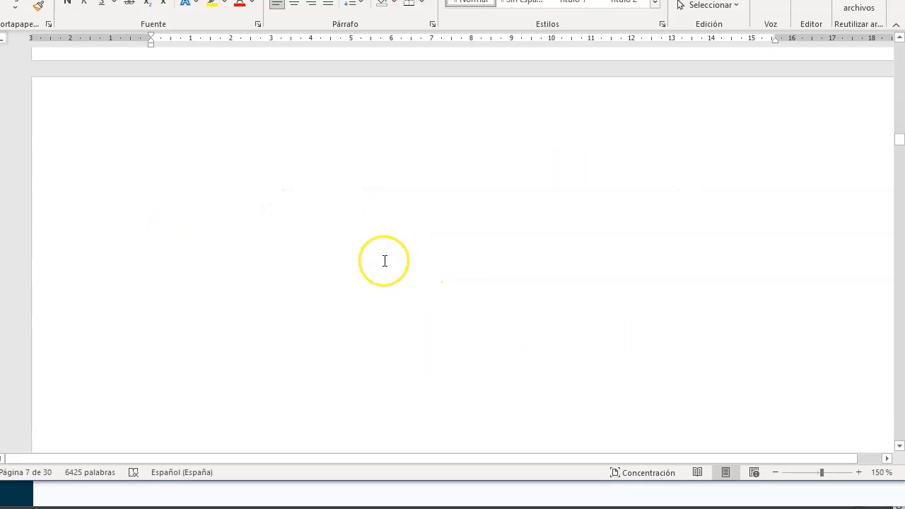
scroll(385, 261, "down", 20)
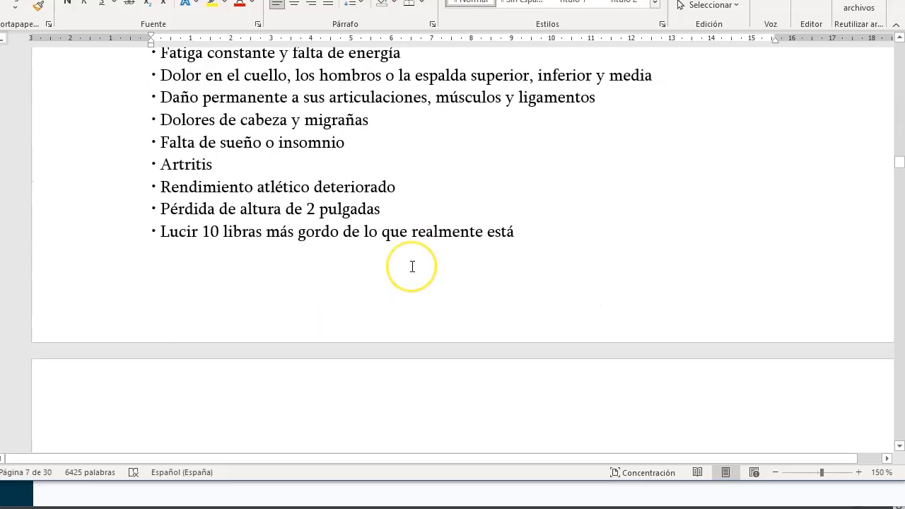
scroll(412, 265, "down", 20)
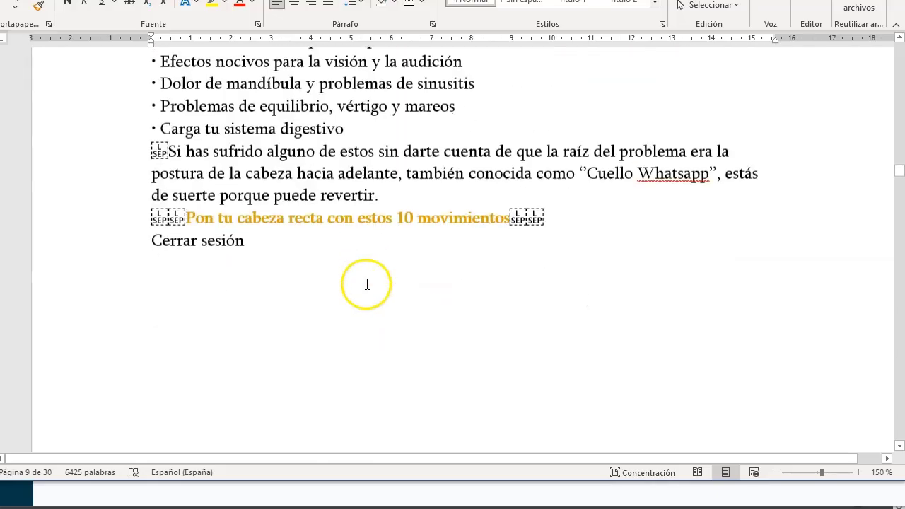
scroll(320, 282, "down", 20)
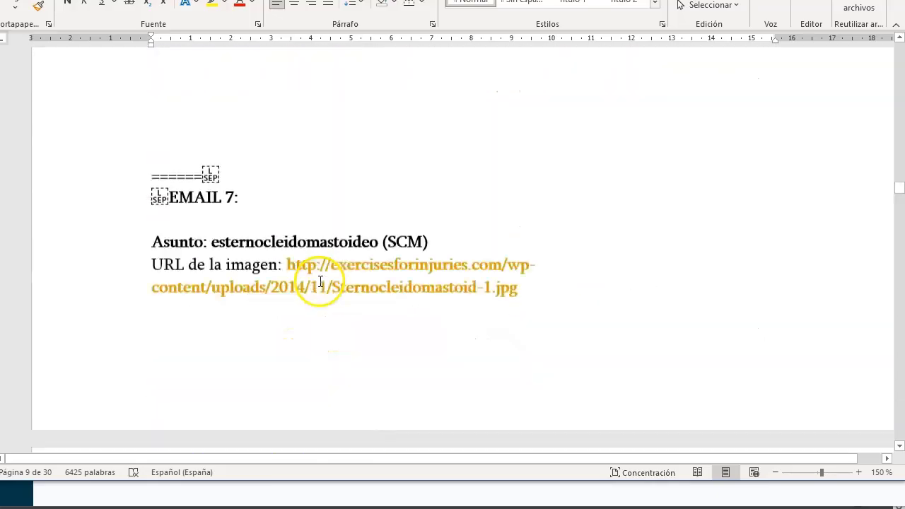
scroll(319, 281, "down", 20)
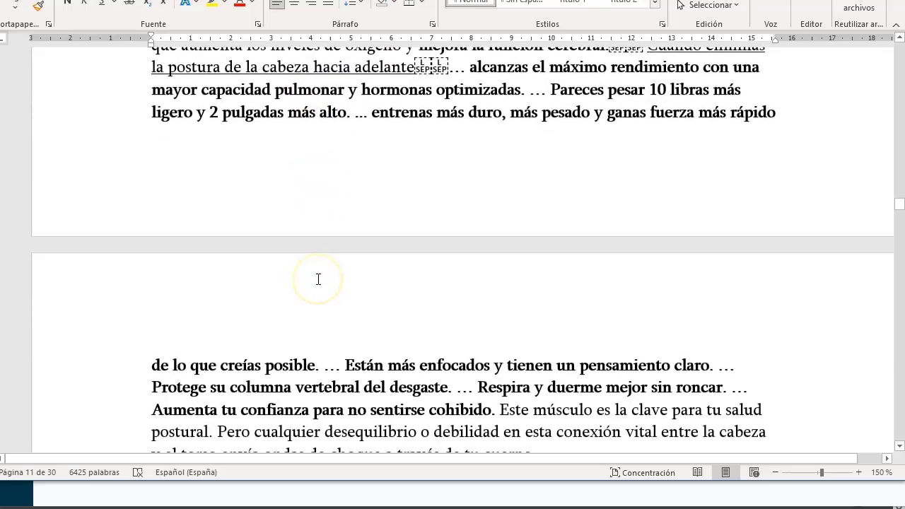
scroll(318, 279, "down", 15)
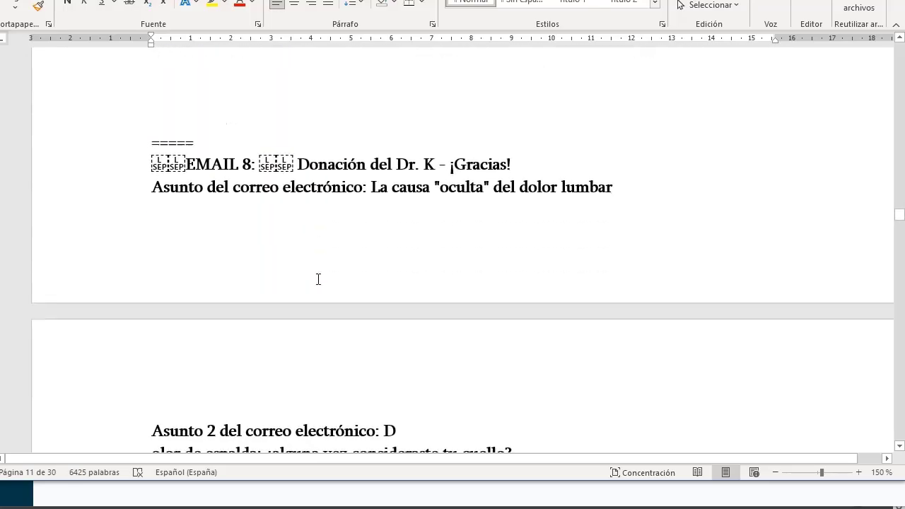
scroll(318, 279, "down", 1)
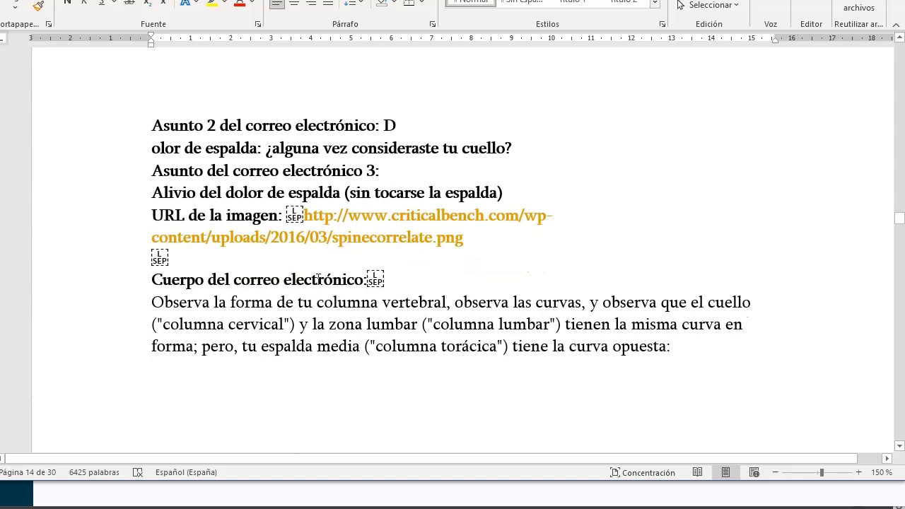
scroll(297, 284, "down", 10)
scroll(298, 284, "down", 20)
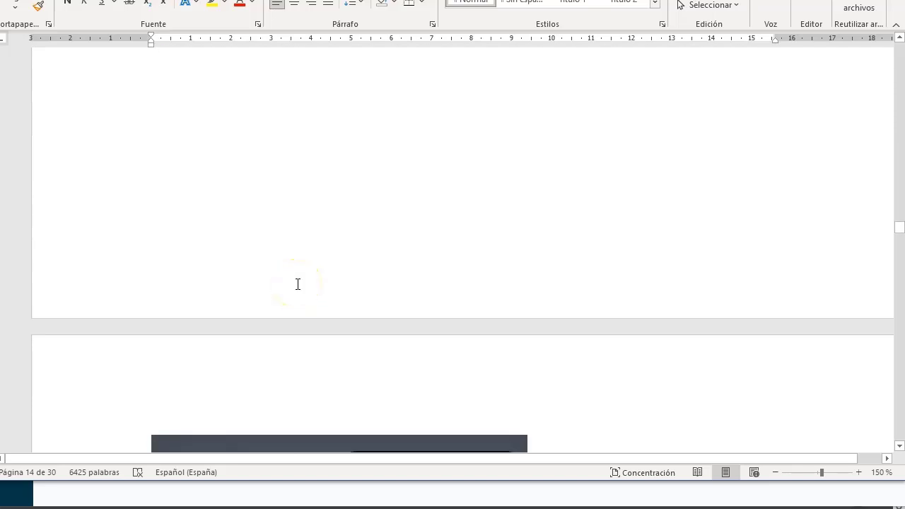
scroll(297, 283, "down", 15)
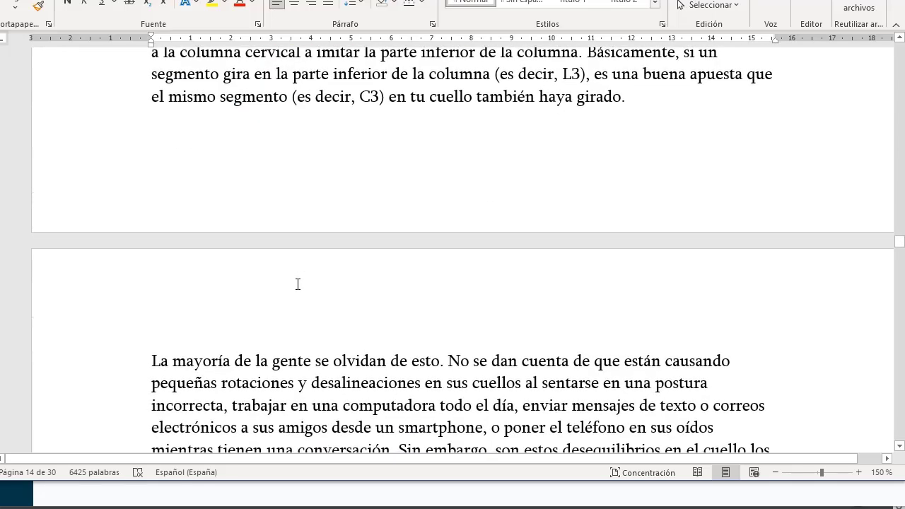
Start a postscript before the closing line, below the "La causa 'oculta' del dolor lumbar" link: "PD. Como vamos a cerrar los accesos a este entrenamiento."
scroll(297, 286, "up", 2)
scroll(297, 288, "up", 1)
left_click(606, 295)
key("Return")
key("Return")
key("Return")
key("Return")
left_click(210, 371)
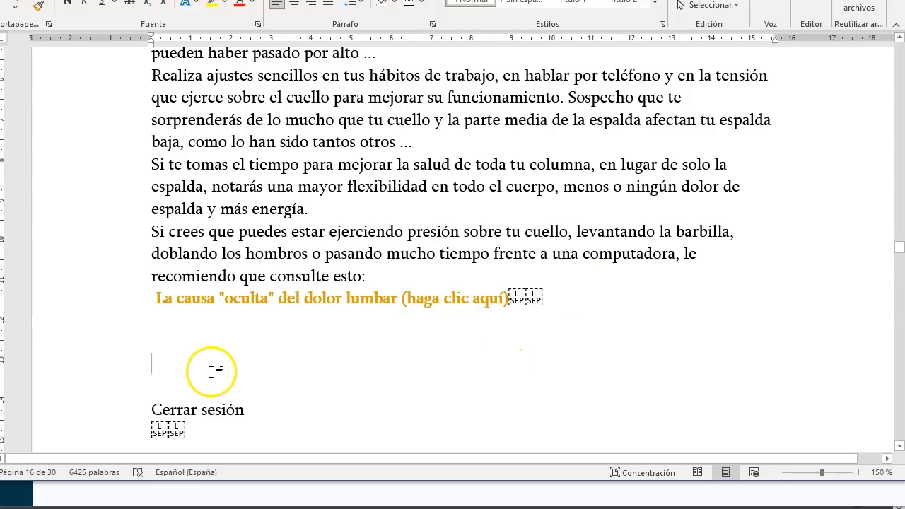
type("PD. Como ")
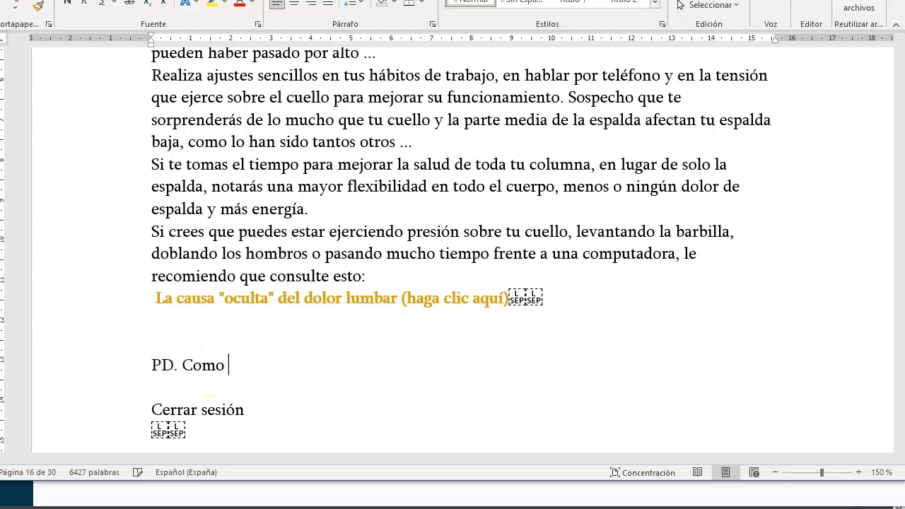
type("vamos a cerr")
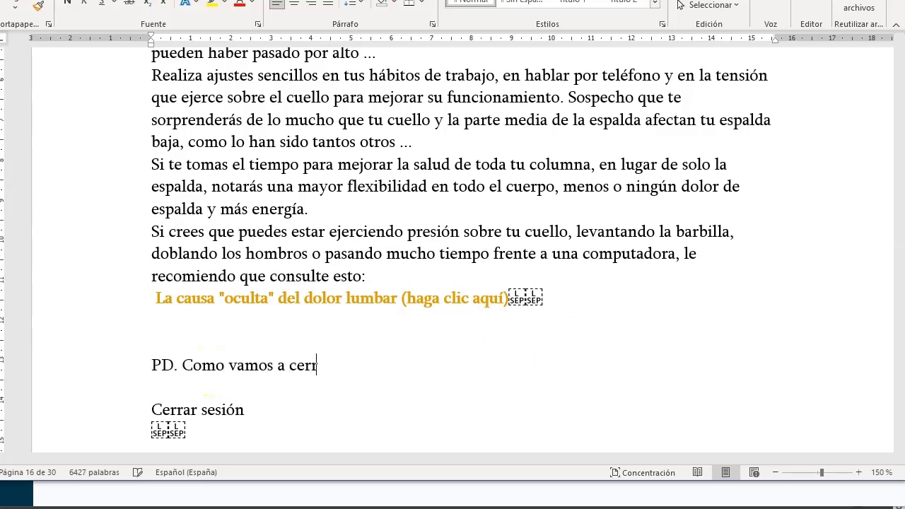
type("ar los accesso")
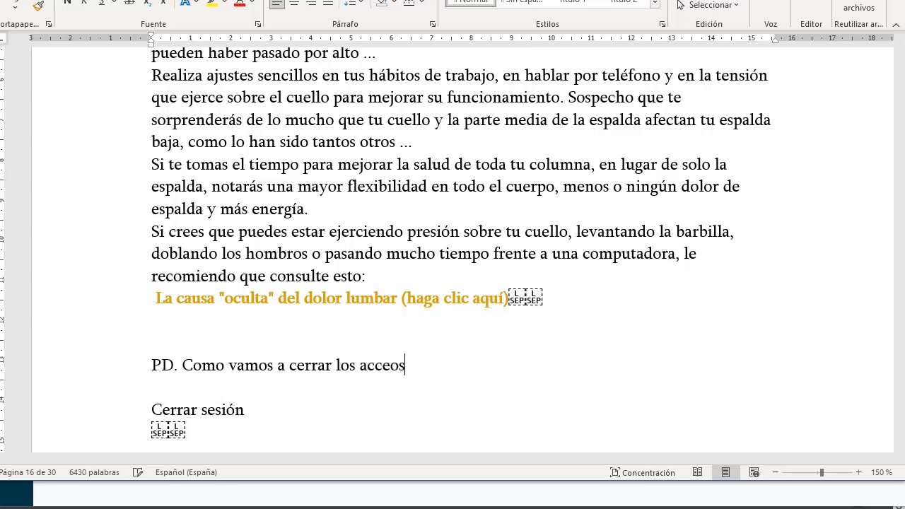
key("BackSpace")
key("BackSpace")
key("BackSpace")
type("sos a este entre")
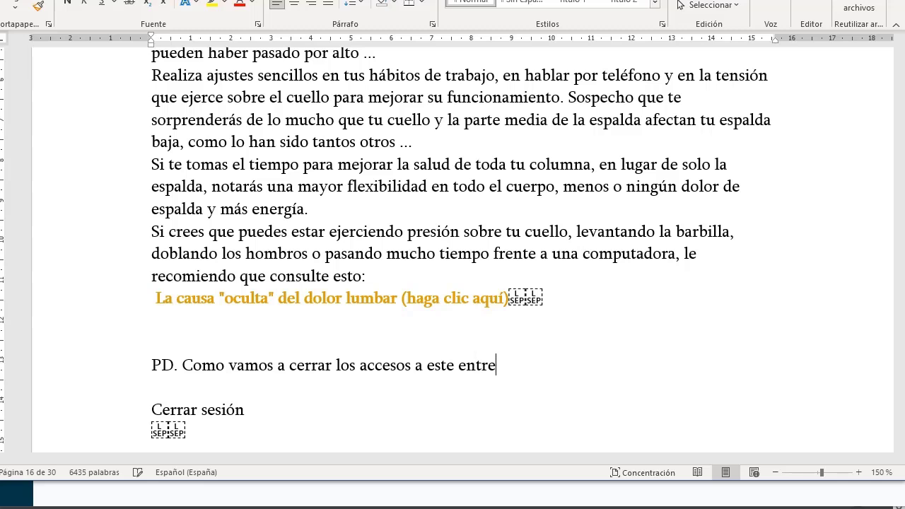
type("namiento. ")
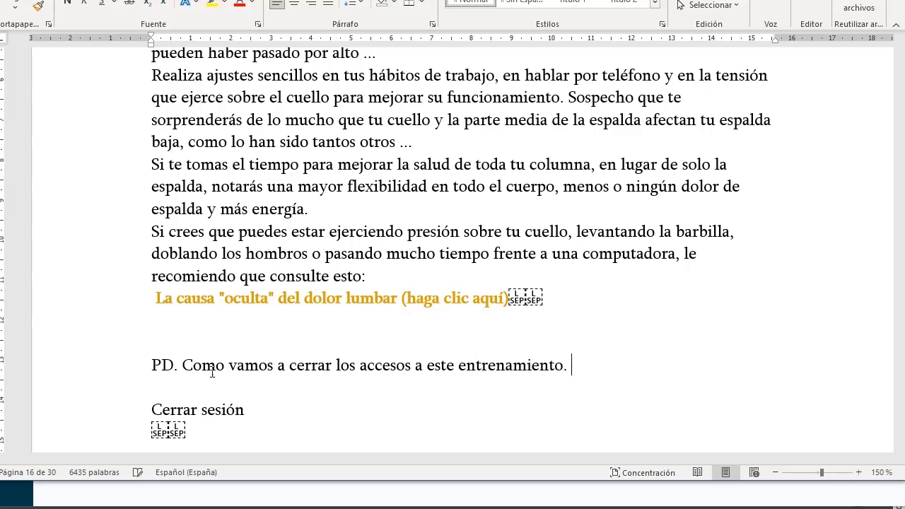
Continue the postscript with "Estamos ofreciendo un descuento masivo de casi 50%. Entra aquí para aprovechar el descuento masivo ahora."
type("Estamos ")
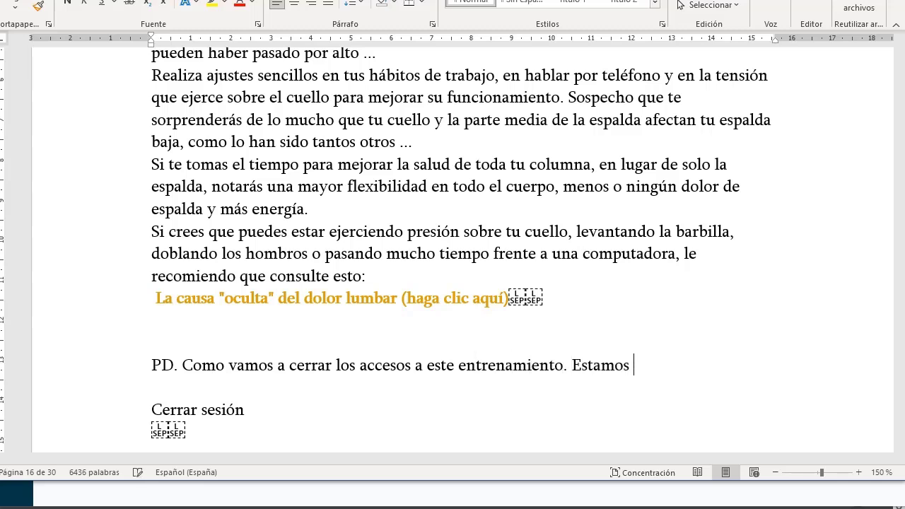
type("ofreciendo u")
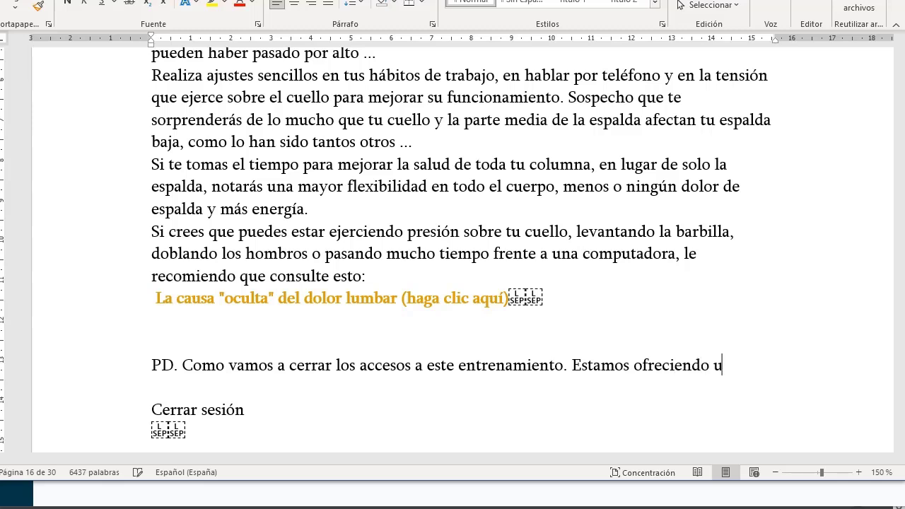
type("n descue")
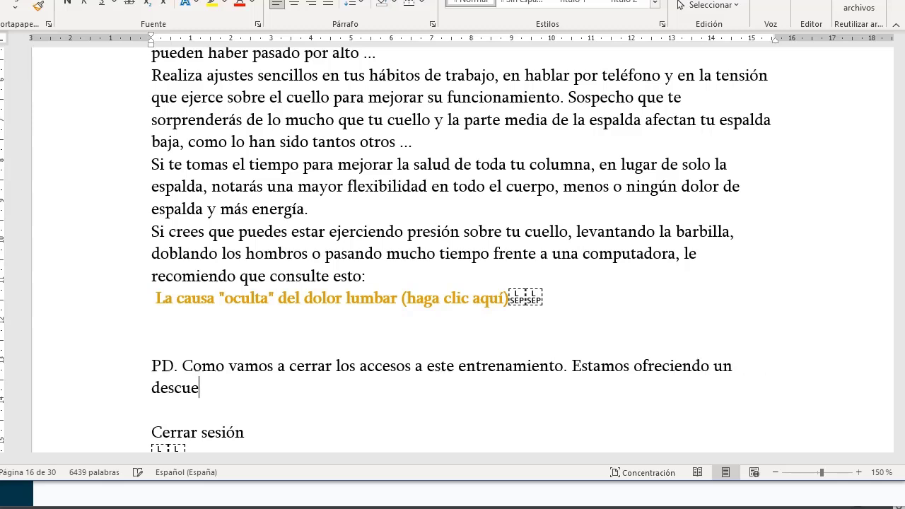
type("nto masivo ")
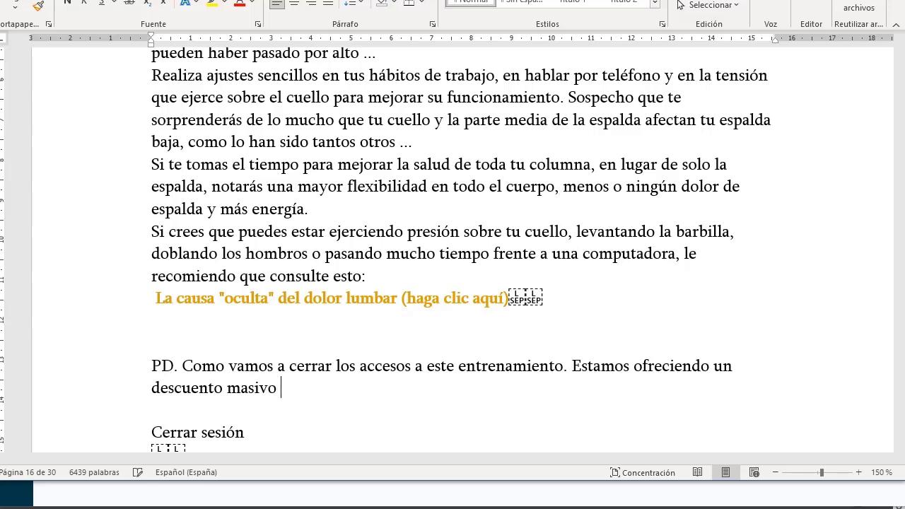
type("de casi 50%. Entra aq")
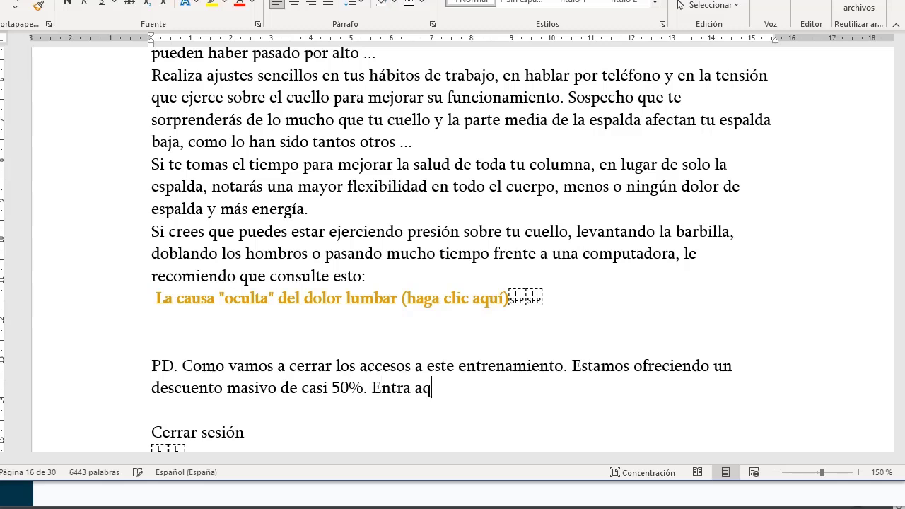
type("uí para apro")
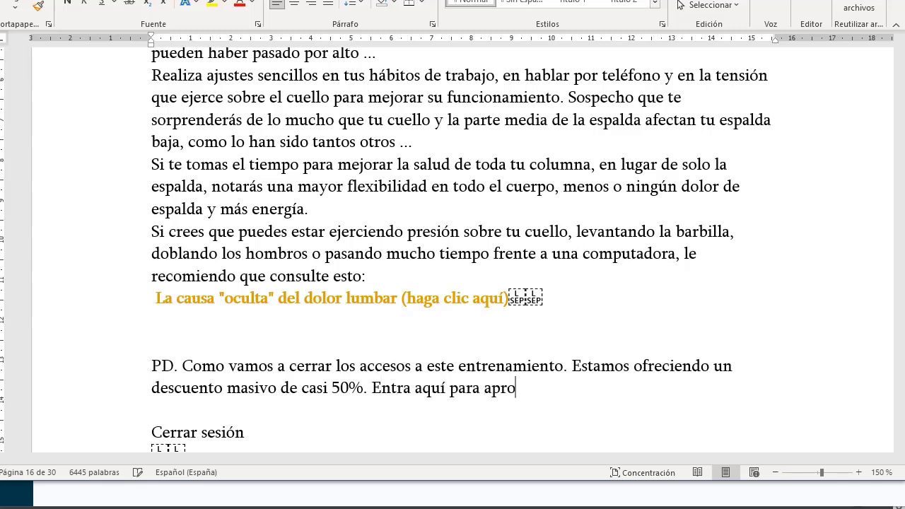
type("vechar el ")
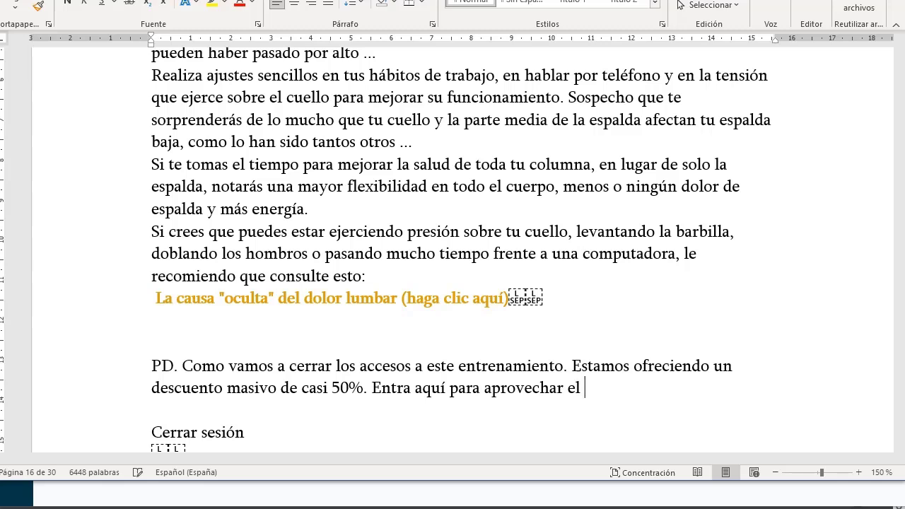
type("descuento masivo ahora.")
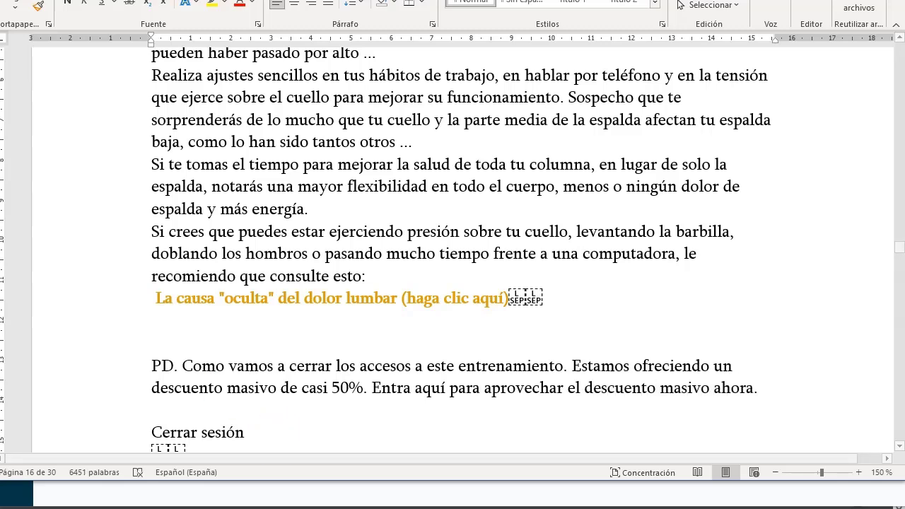
Copy the direct checkout link for the $10 price from Hotmart, return to Word and hyperlink the whole new postscript to it
left_click_drag(762, 390, 153, 365)
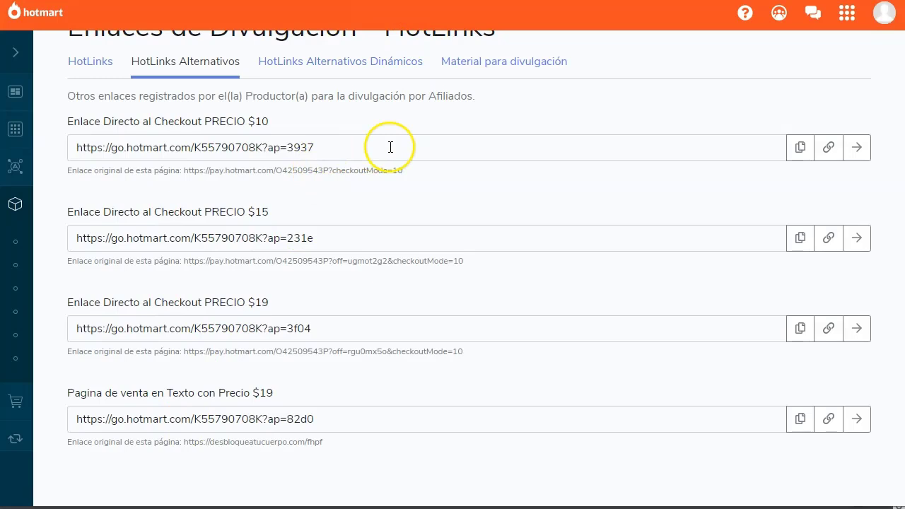
left_click(798, 151)
key("alt+Tab")
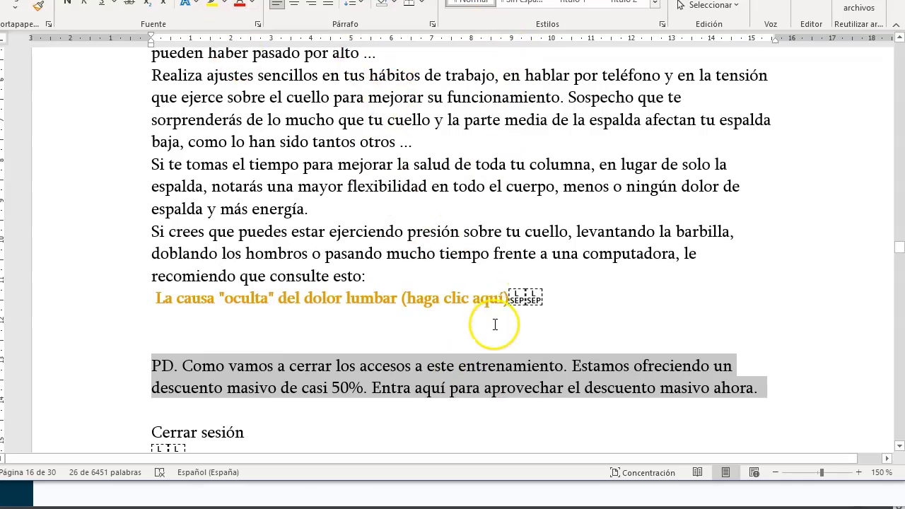
right_click(506, 374)
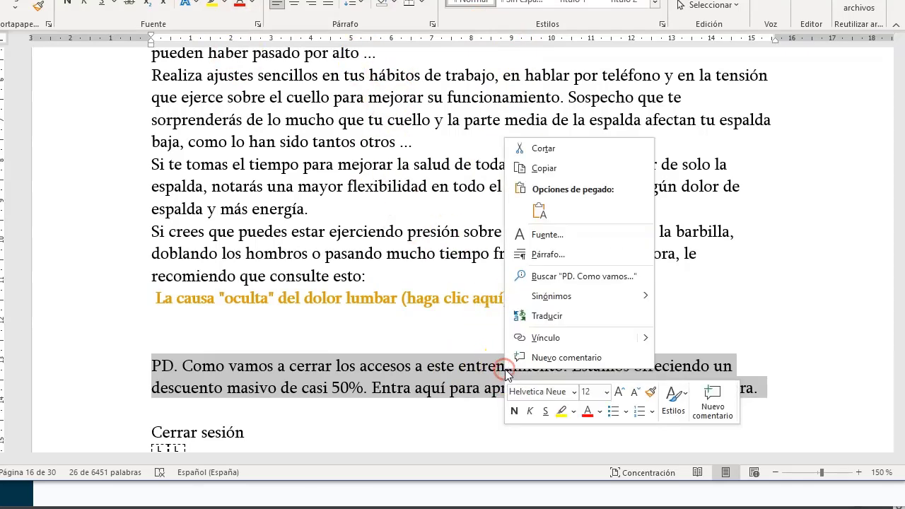
left_click(565, 338)
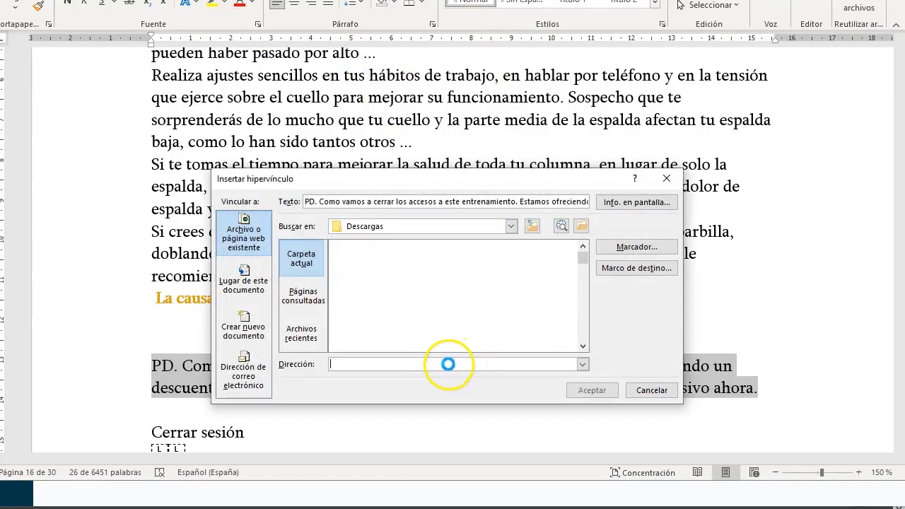
type("https://go.hotmart.com/K55790708K?ap=3937")
left_click(593, 390)
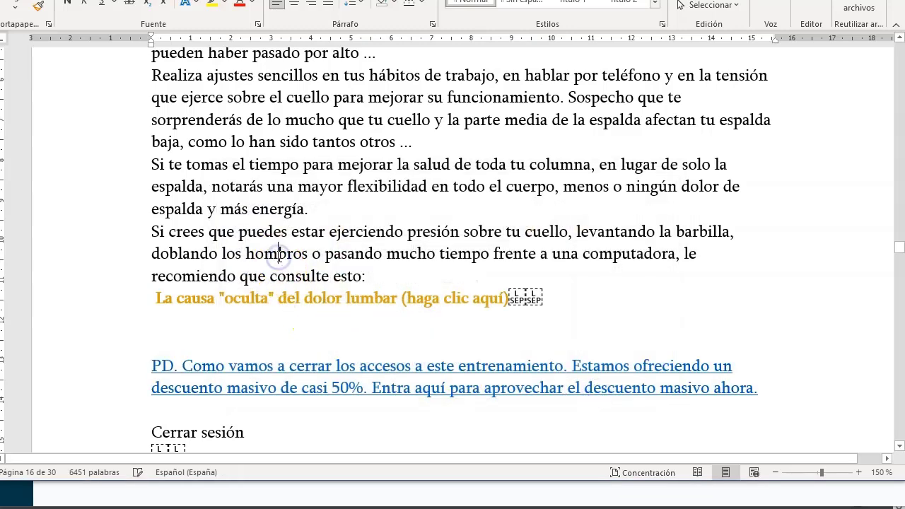
left_click(279, 255)
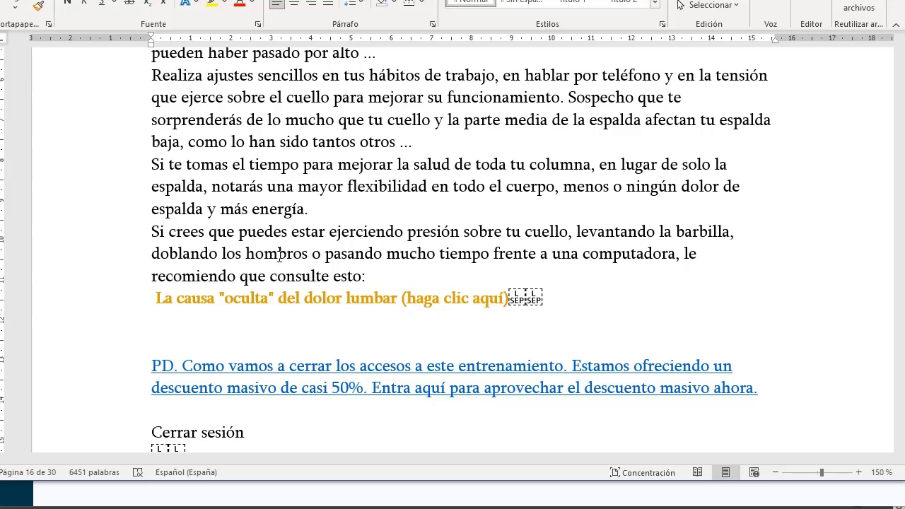
scroll(329, 240, "down", 2)
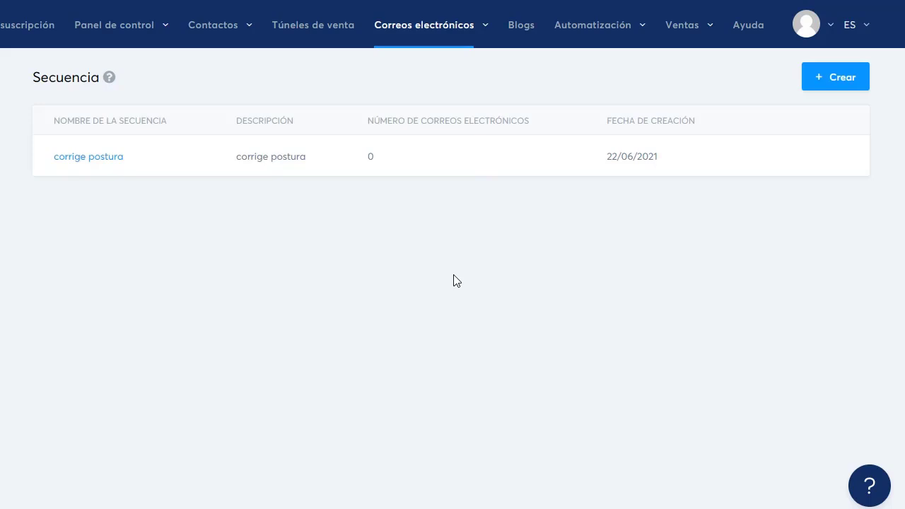
left_click(436, 288)
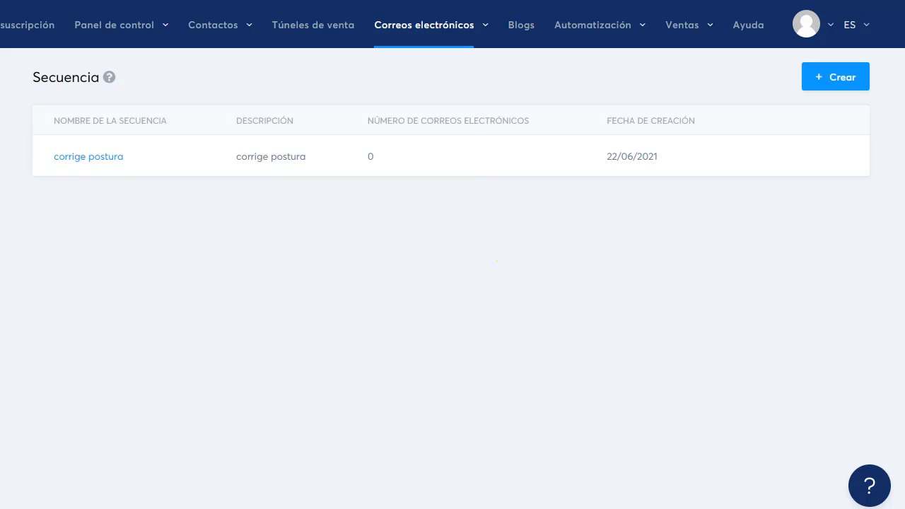